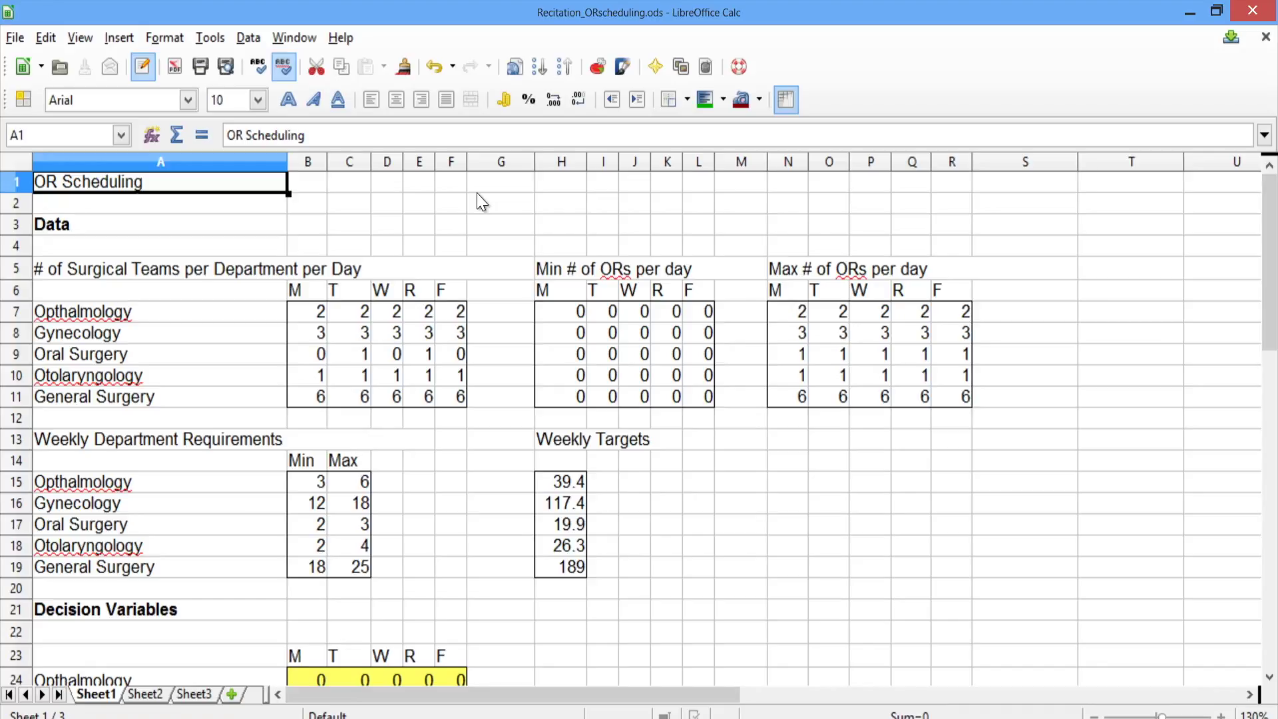
Step: Examine the department list in the table of surgical teams per department per day
key(Down)
key(Down)
key(Down)
key(Down)
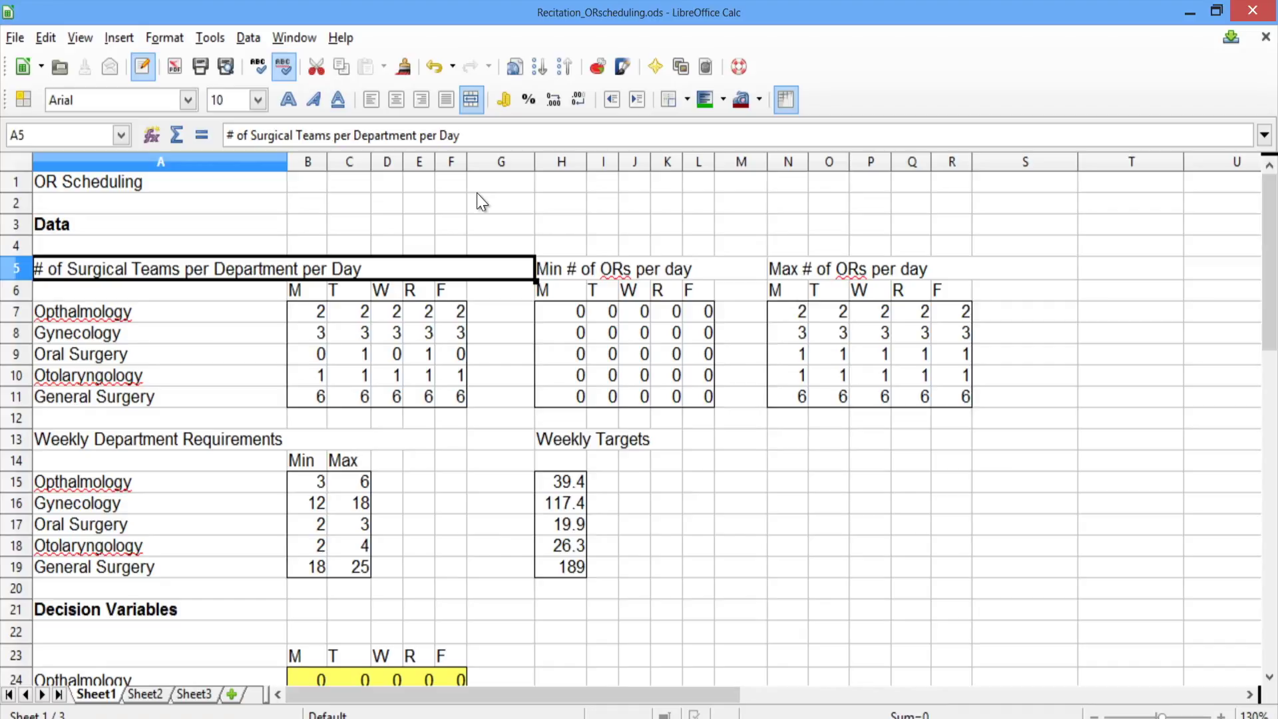
key(Down)
key(Down)
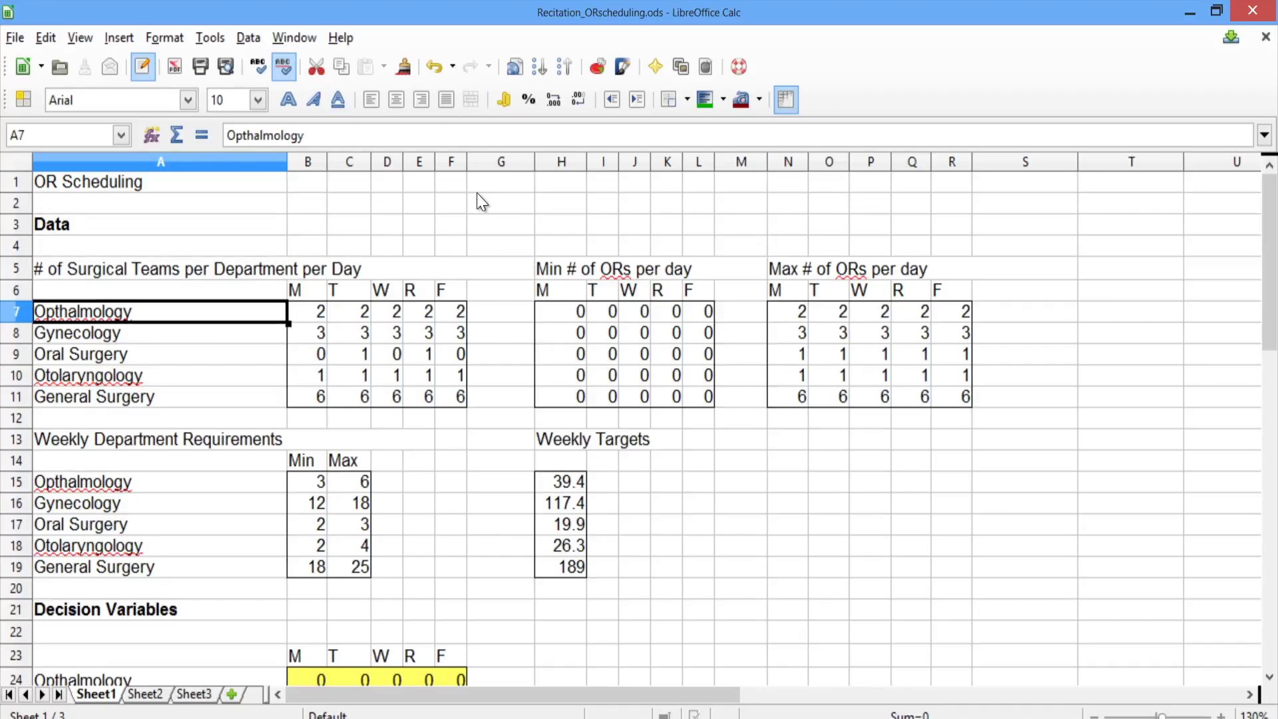
key(Down)
key(Down)
key(Down)
key(Down)
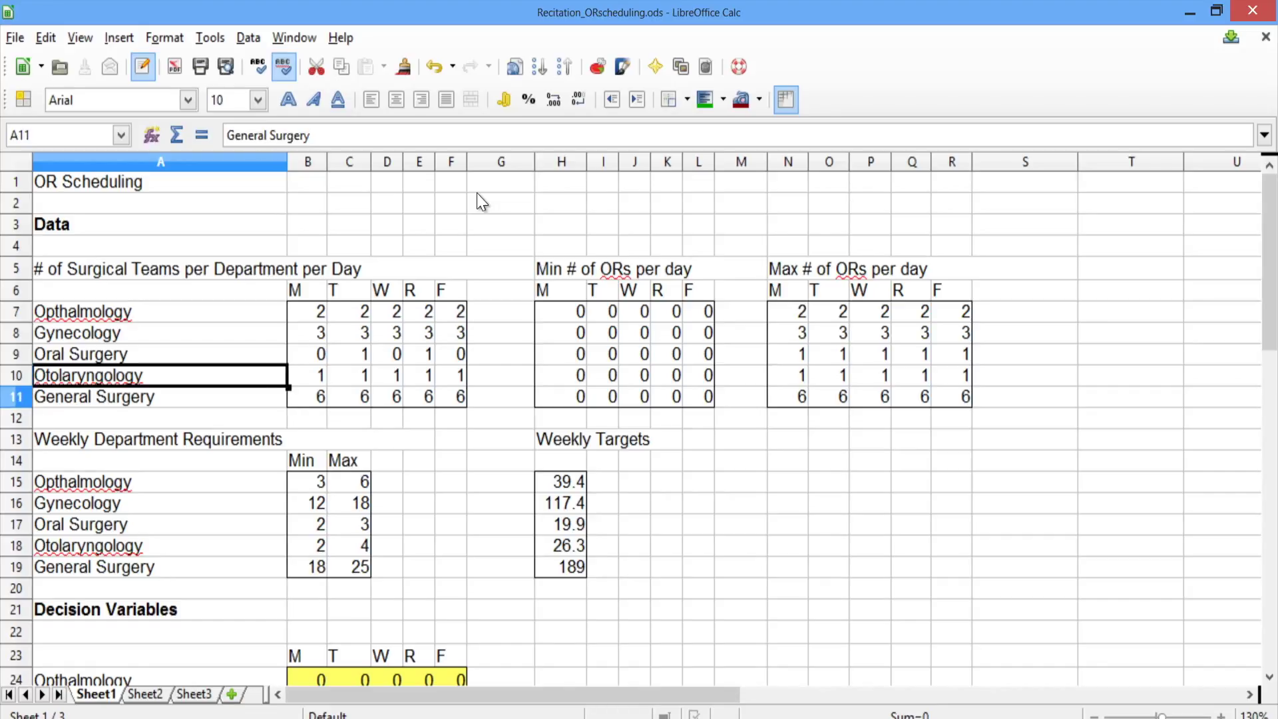
Step: Examine the weekday columns from Monday to Friday in the surgical teams table
key(Up)
key(Up)
key(Up)
key(Up)
key(Up)
key(Right)
key(Right)
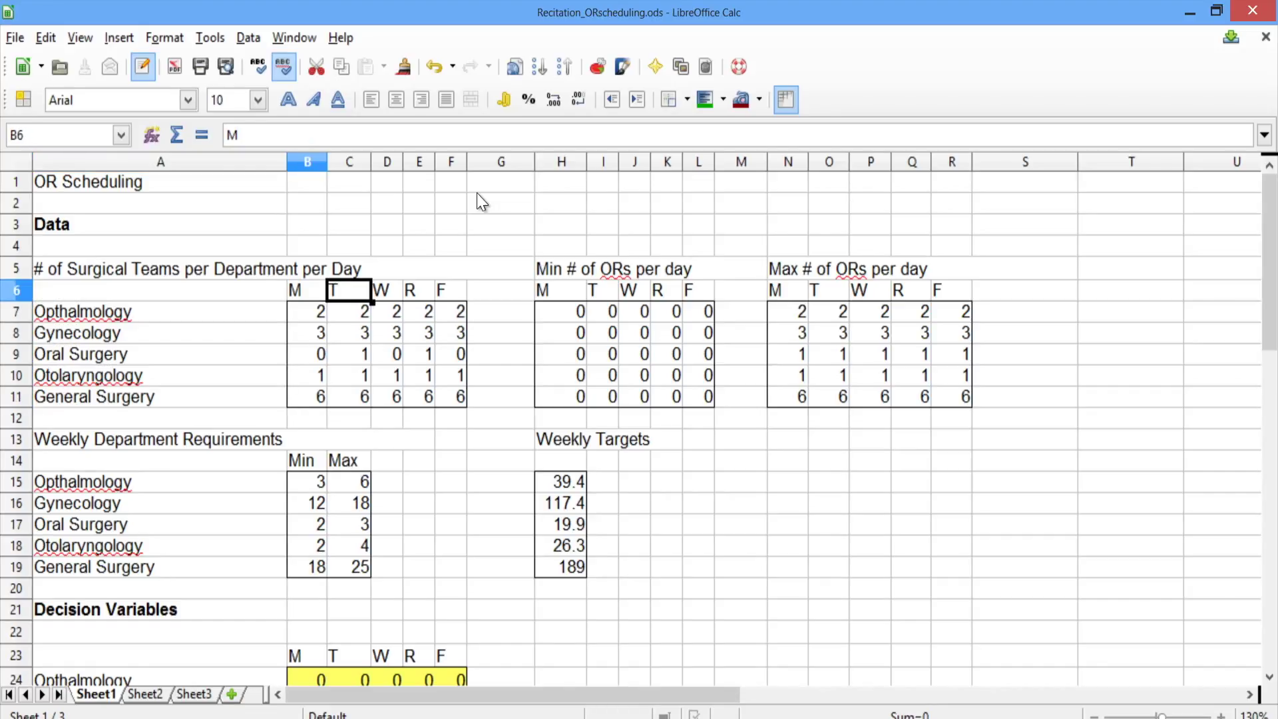
key(Right)
key(Right)
key(Right)
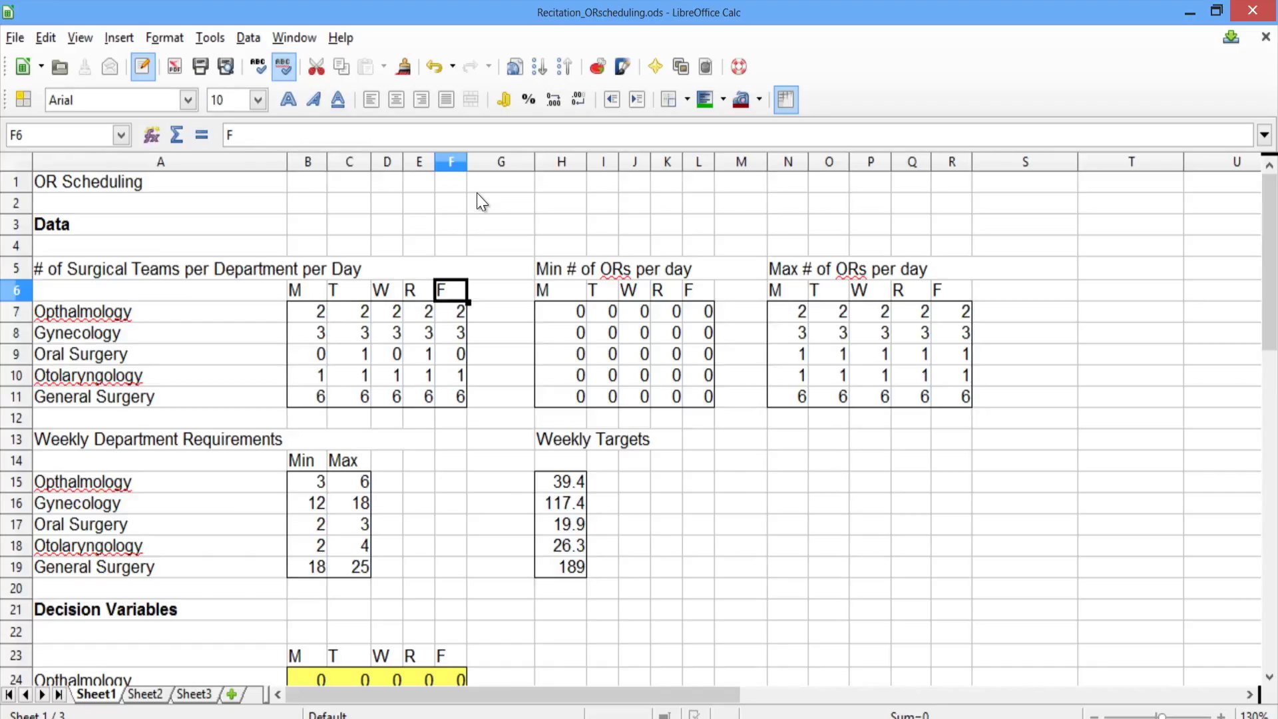
Step: Examine the number of Oral Surgery teams available on each weekday
key(Left)
key(Left)
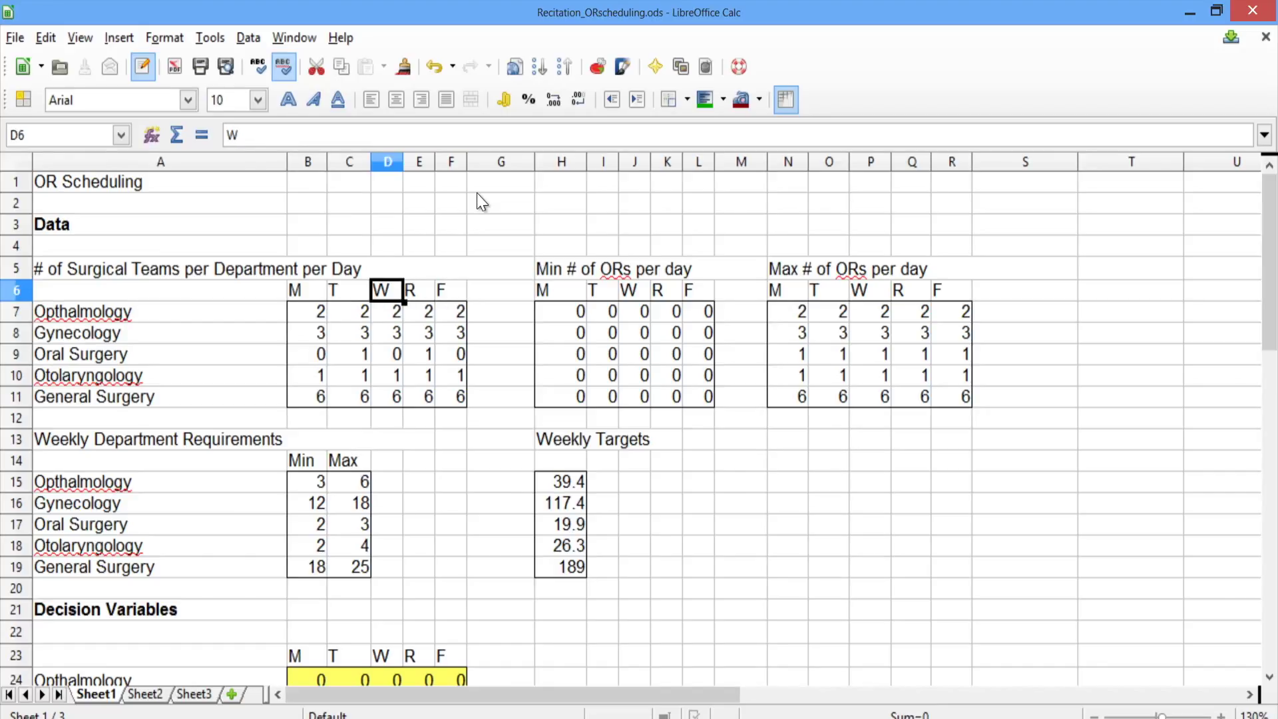
key(Down)
key(Down)
key(Down)
key(Left)
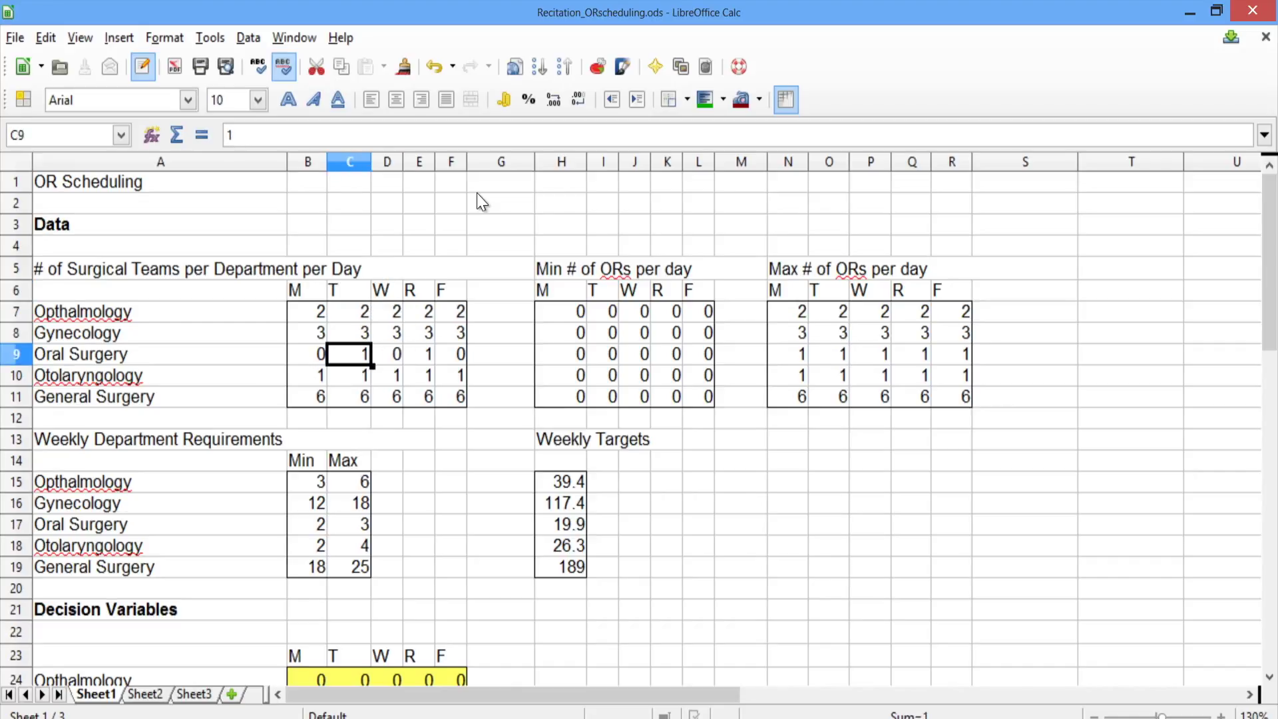
key(Right)
key(Right)
key(Right)
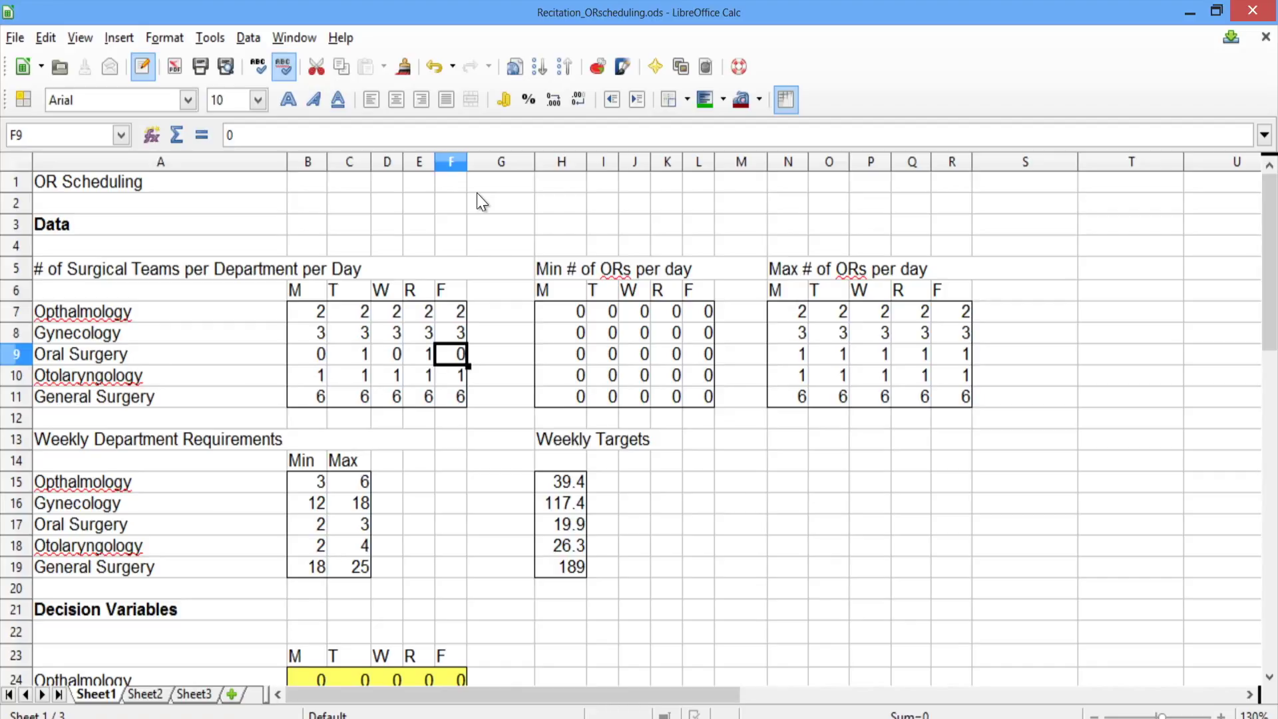
key(Right)
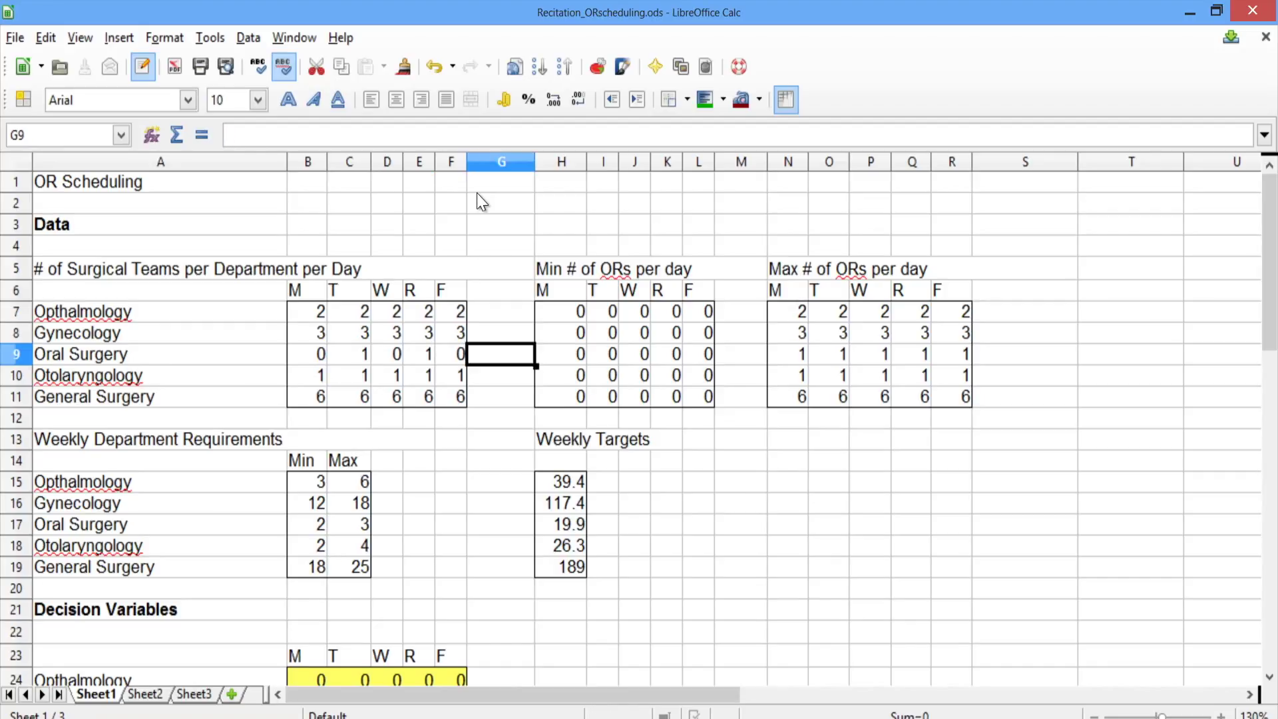
Step: Examine the minimum and maximum numbers of ORs per day across the Oral Surgery row
key(Right)
key(Right)
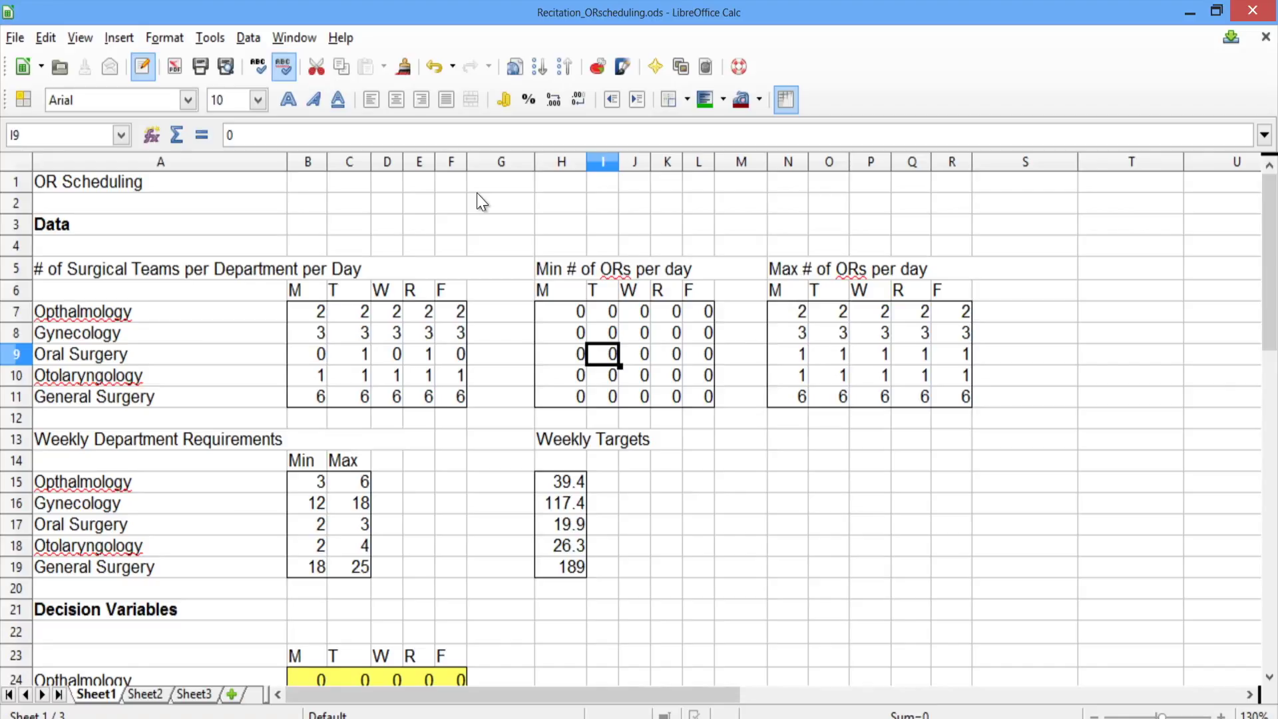
key(Right)
key(Right)
key(Right)
key(Right)
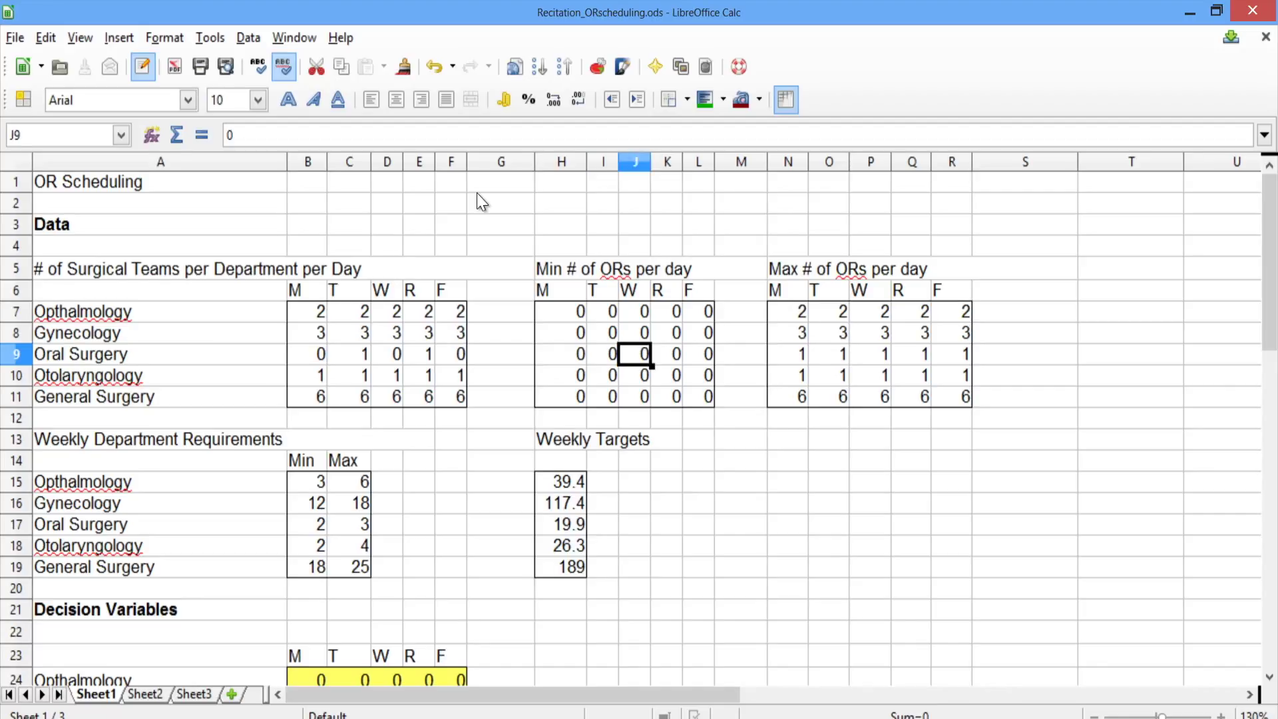
key(Right)
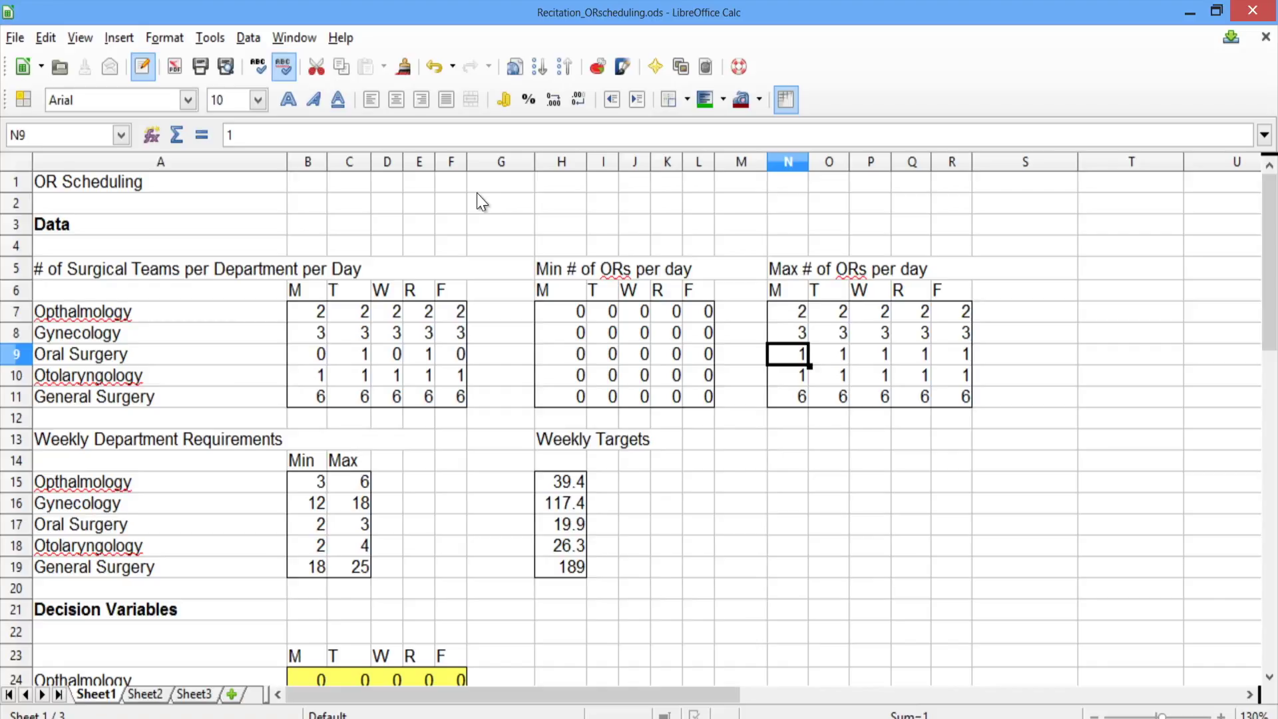
key(Right)
key(Right)
key(Right)
key(Right)
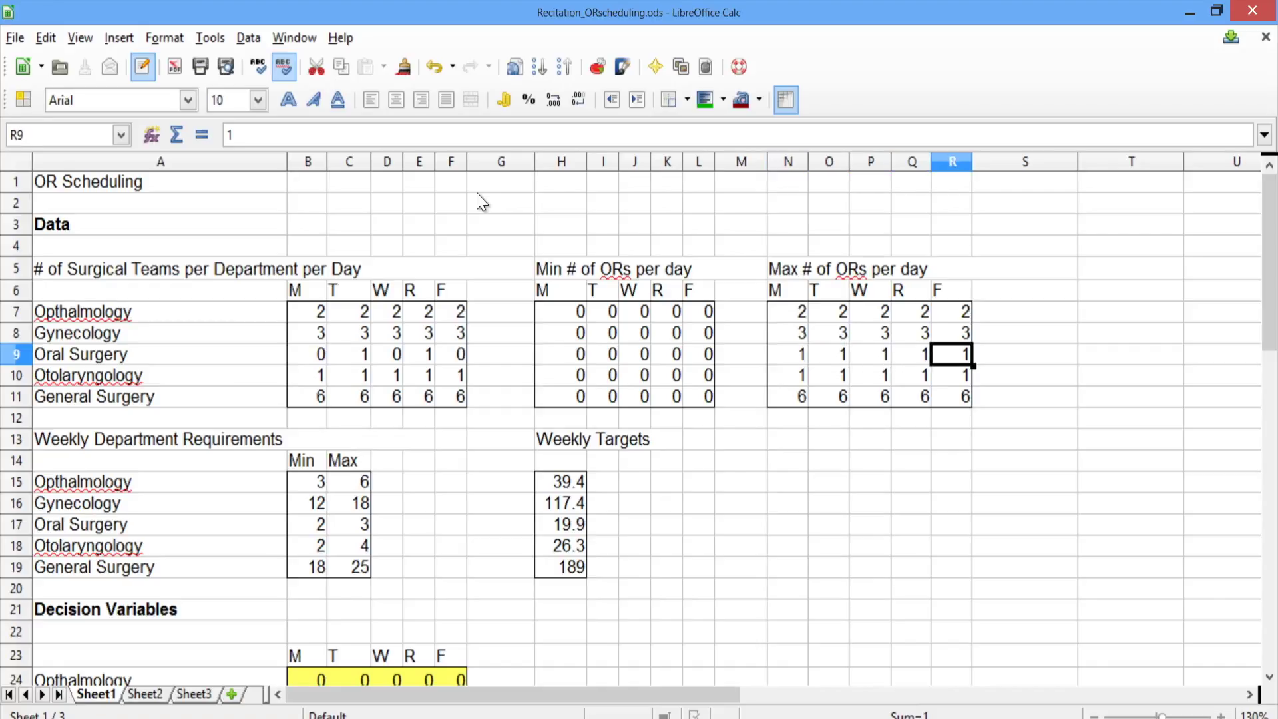
Step: Examine the Min and Max columns of the Weekly Department Requirements table
key(Left)
key(Left)
key(Left)
key(Left)
key(Left)
key(Left)
key(Left)
key(Left)
key(Left)
key(Left)
key(Left)
key(Left)
key(Left)
key(Left)
key(Left)
key(Left)
key(Left)
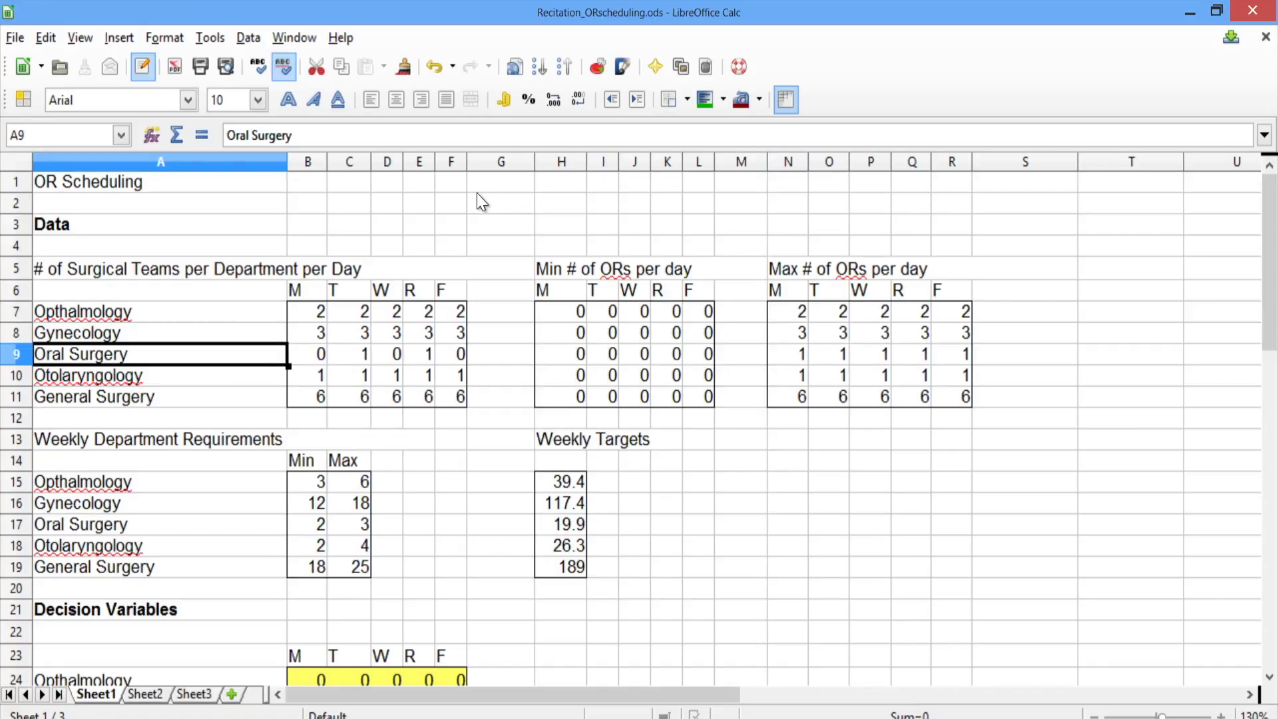
key(Down)
key(Down)
key(Down)
key(Down)
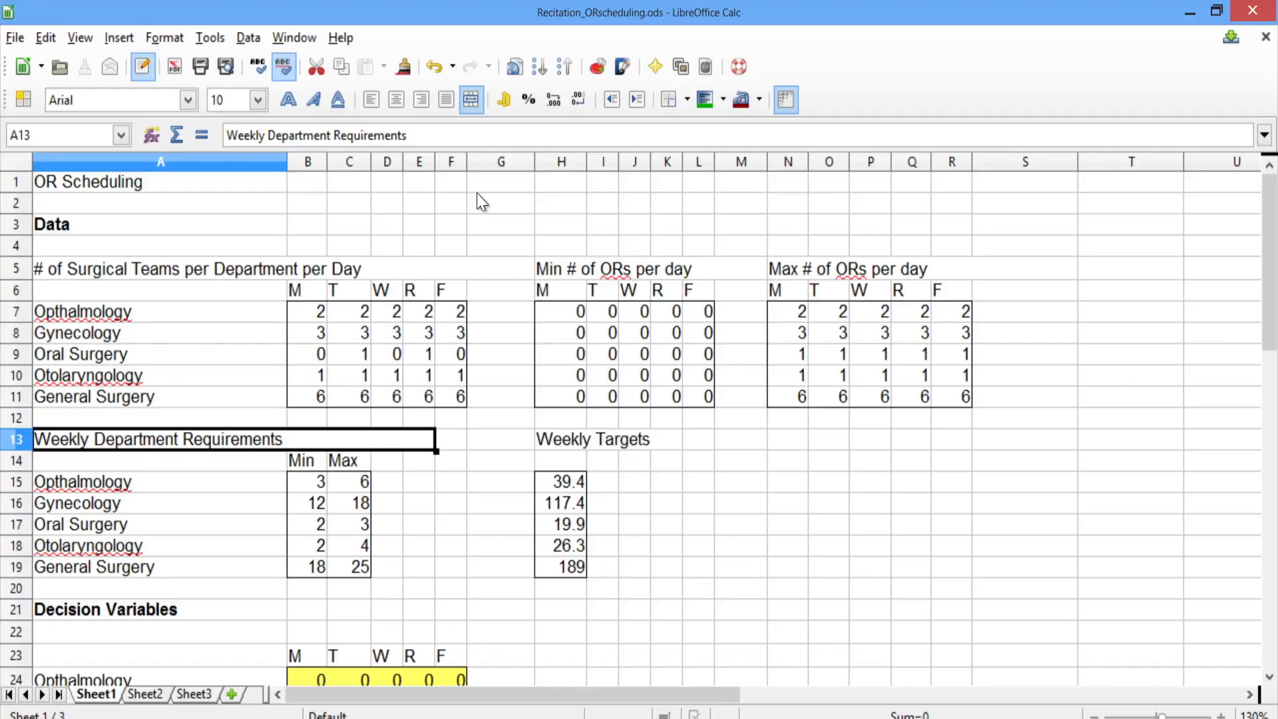
key(Down)
key(Right)
key(Right)
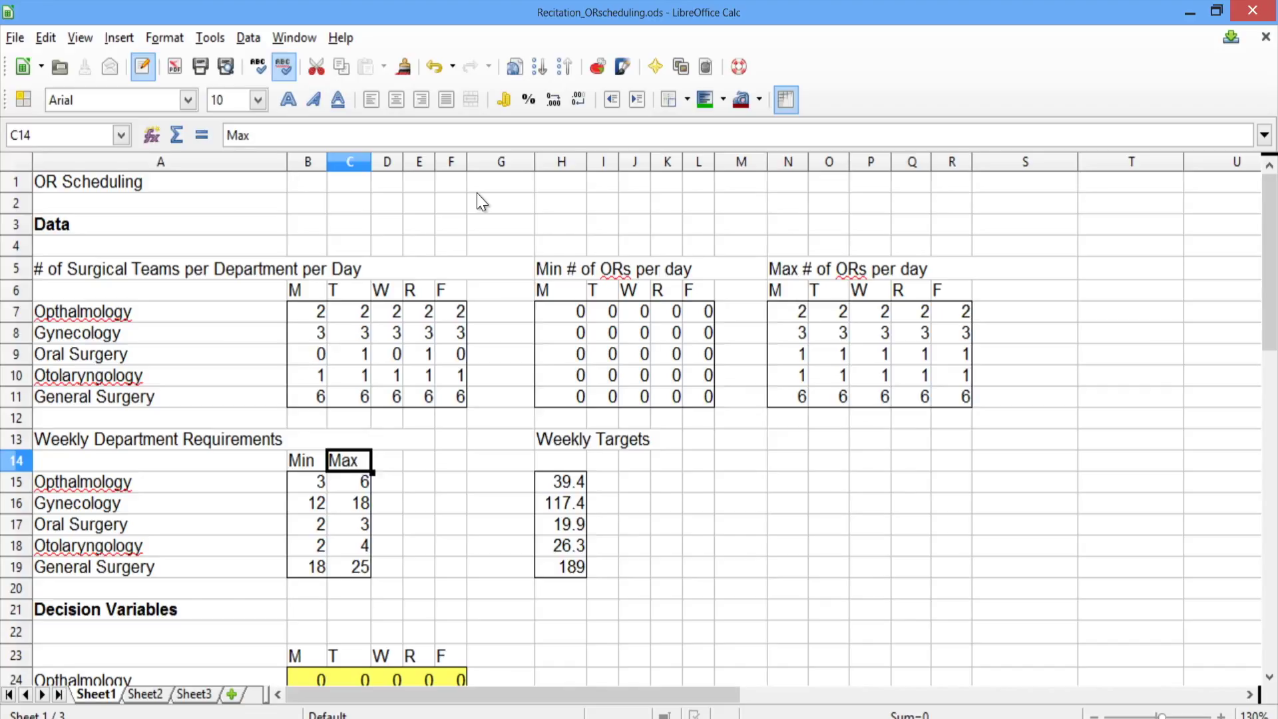
Step: Examine the Weekly Targets list beside the department requirements
key(Right)
key(Right)
key(Right)
key(Right)
key(Right)
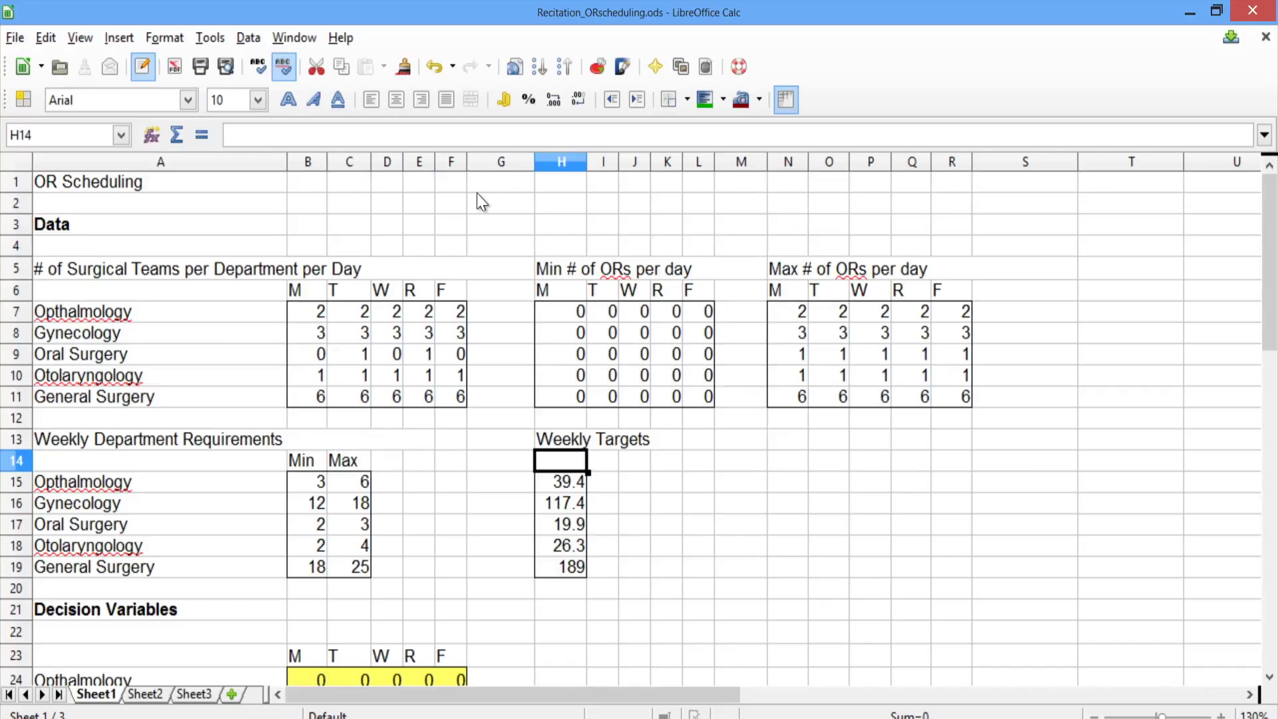
key(Up)
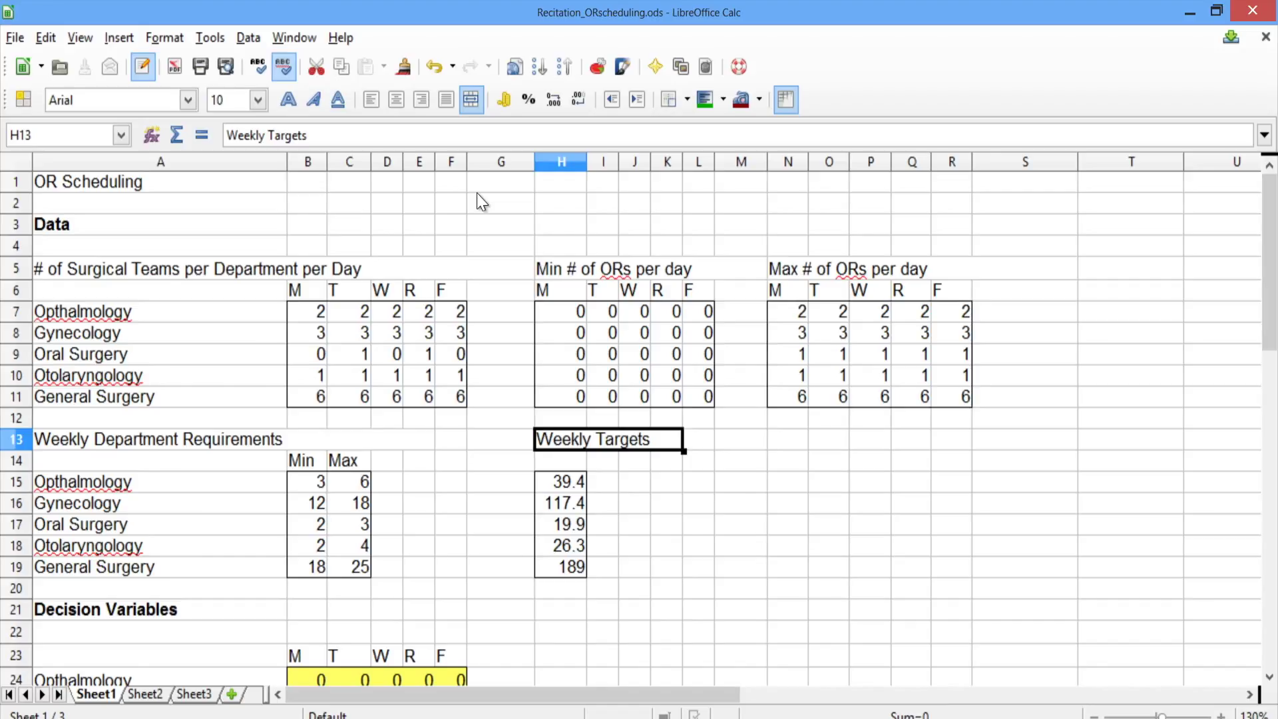
key(Home)
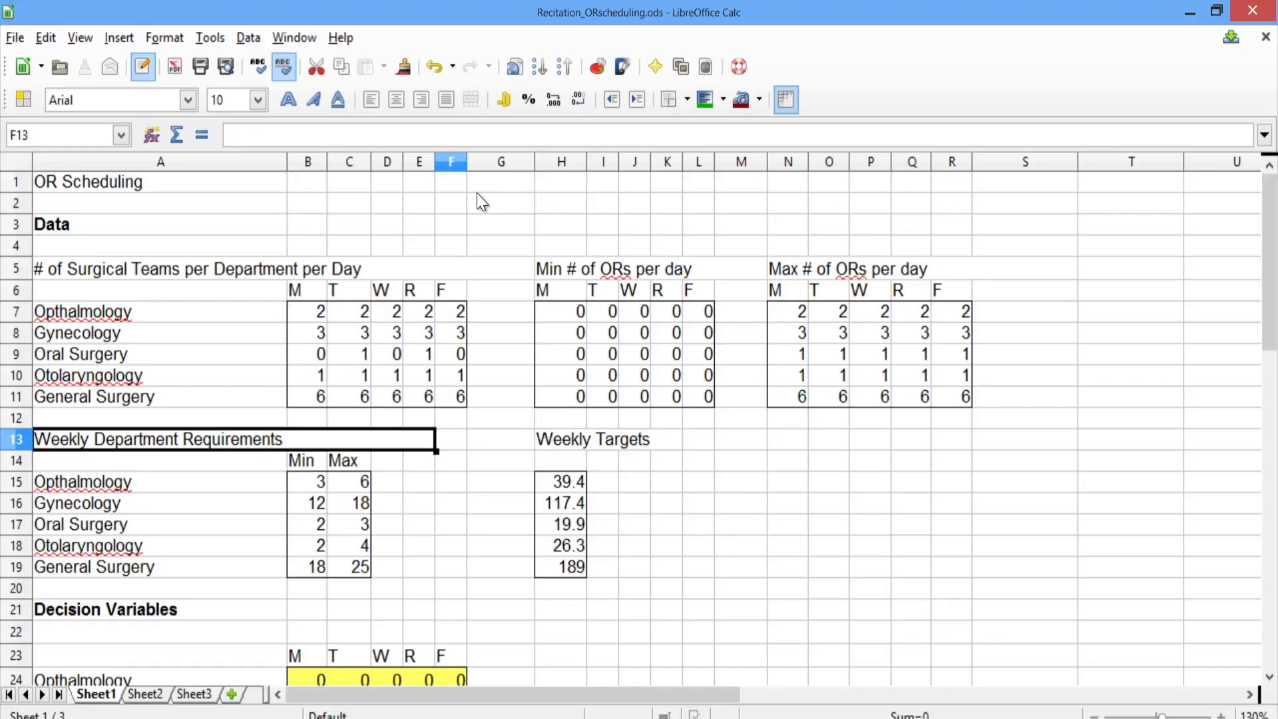
Step: Examine the Decision Variables section with its yellow department-by-weekday grid
key(Down)
key(Down)
key(Down)
key(Down)
key(Down)
key(Down)
key(Down)
key(Down)
key(Down)
key(Down)
key(Down)
key(Down)
key(Down)
key(Down)
key(Down)
key(Down)
key(Down)
key(Down)
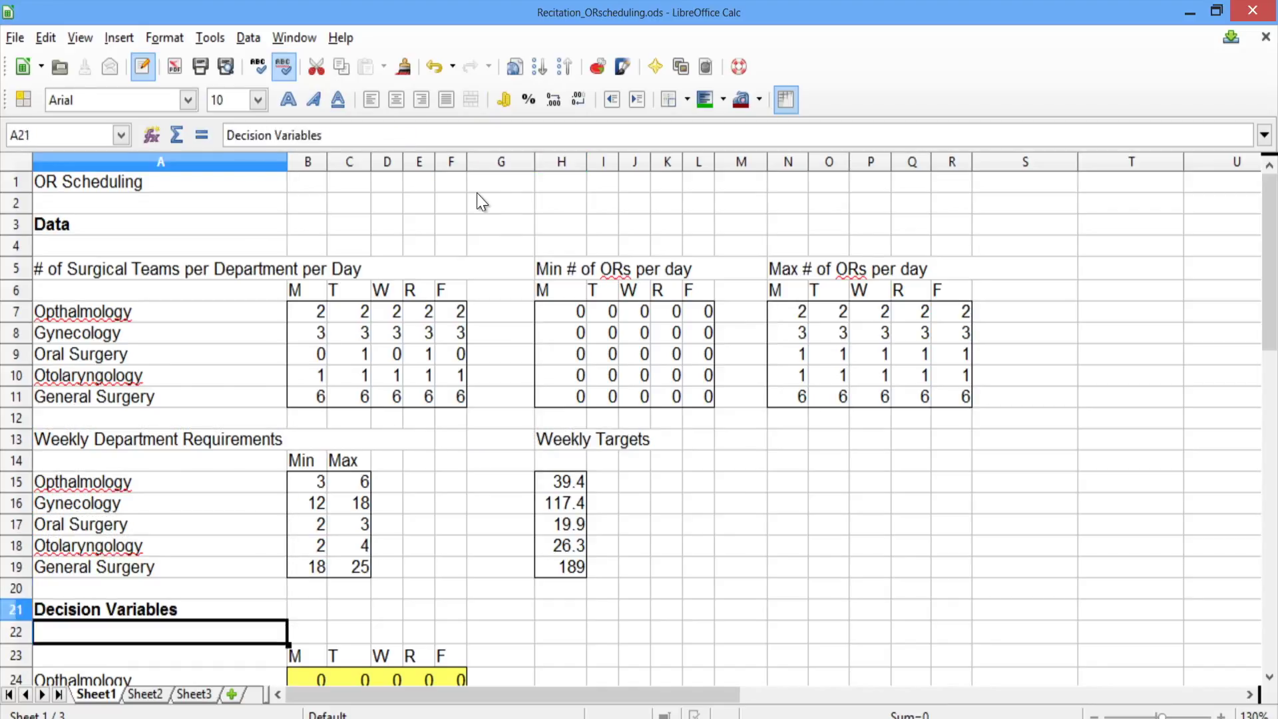
key(Up)
key(Up)
key(Up)
key(Up)
key(Up)
key(Up)
key(Up)
key(Up)
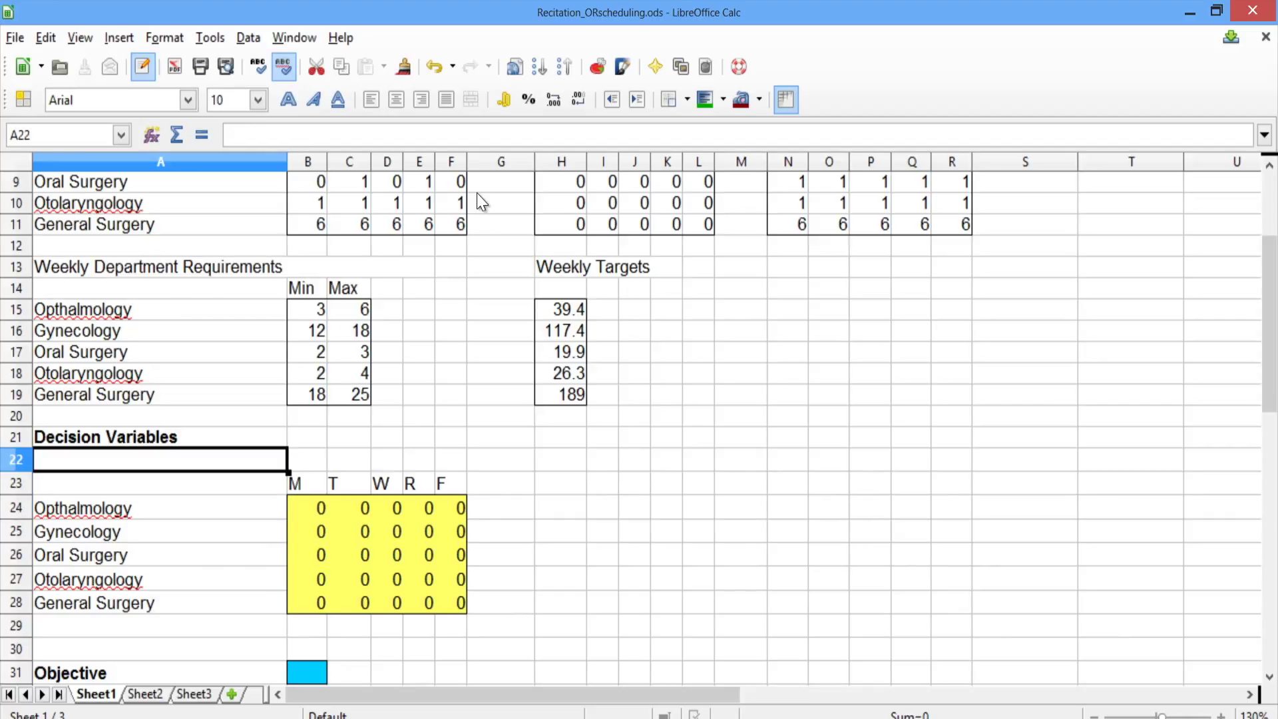
Step: Enter the heading "Weekly Totals" in cell H23, beside the decision variables grid
key(Down)
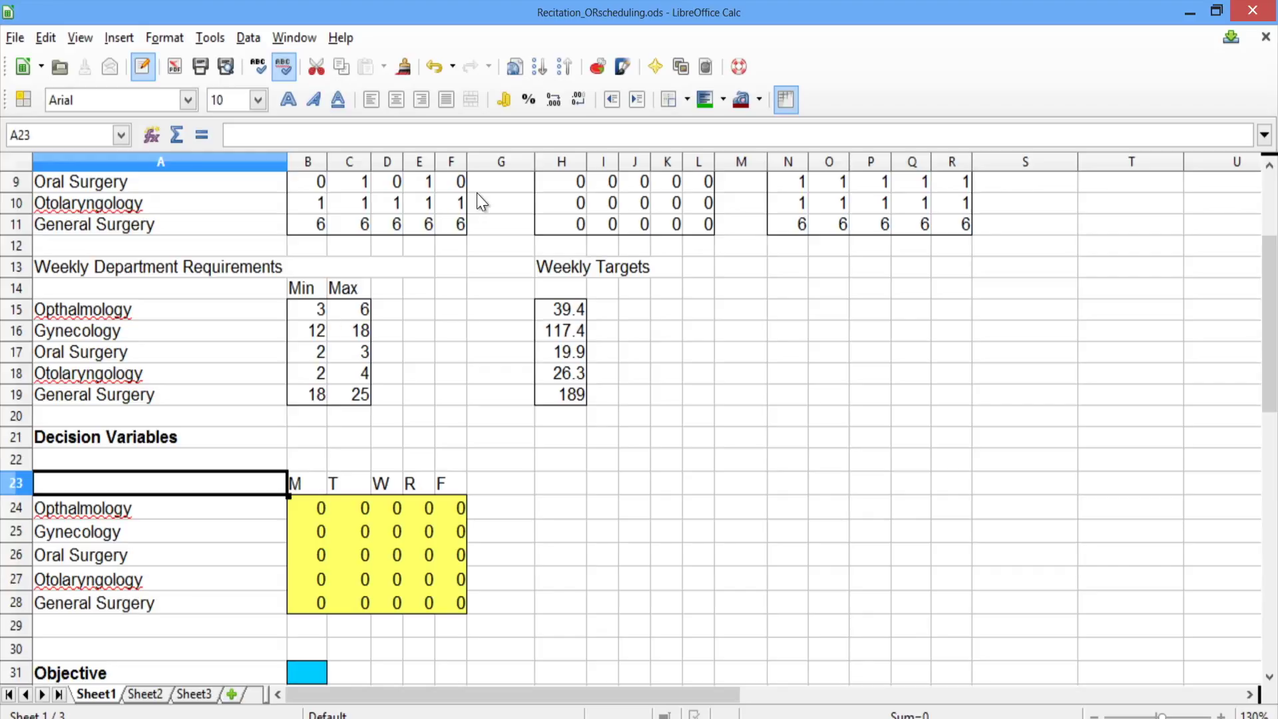
key(Right)
key(Right)
key(Right)
key(Right)
key(Right)
key(Right)
key(Right)
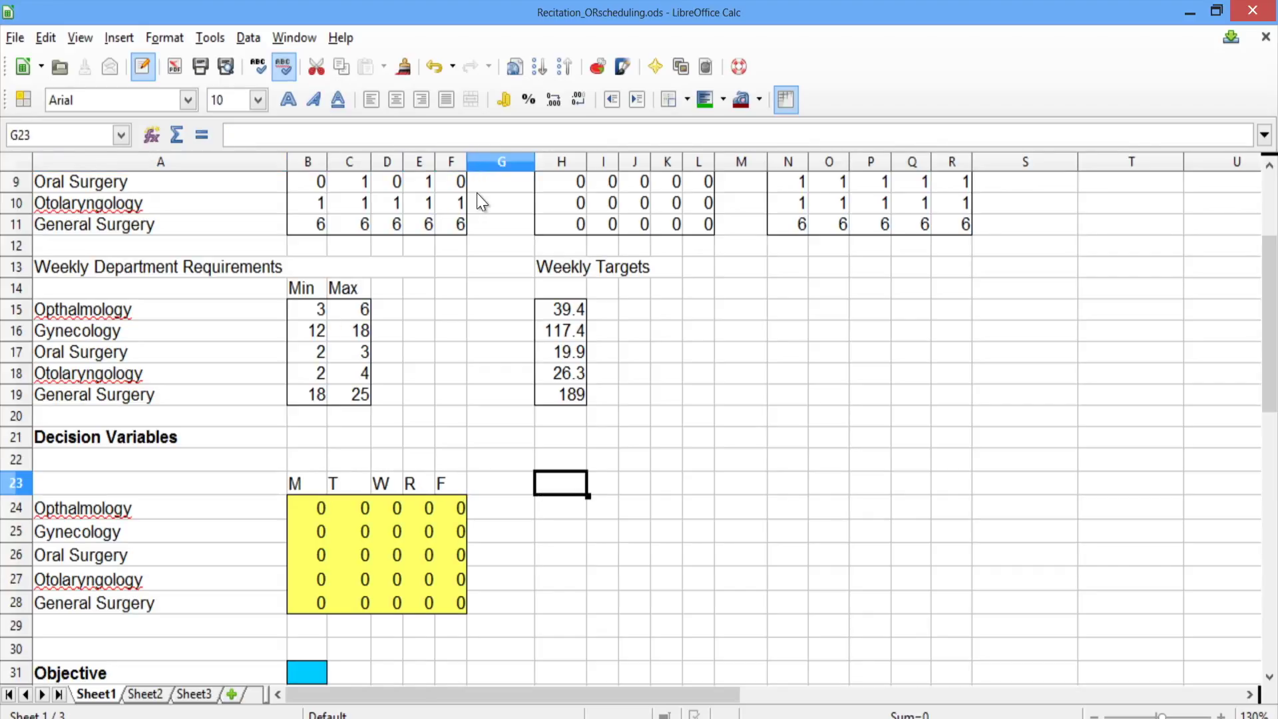
text(We)
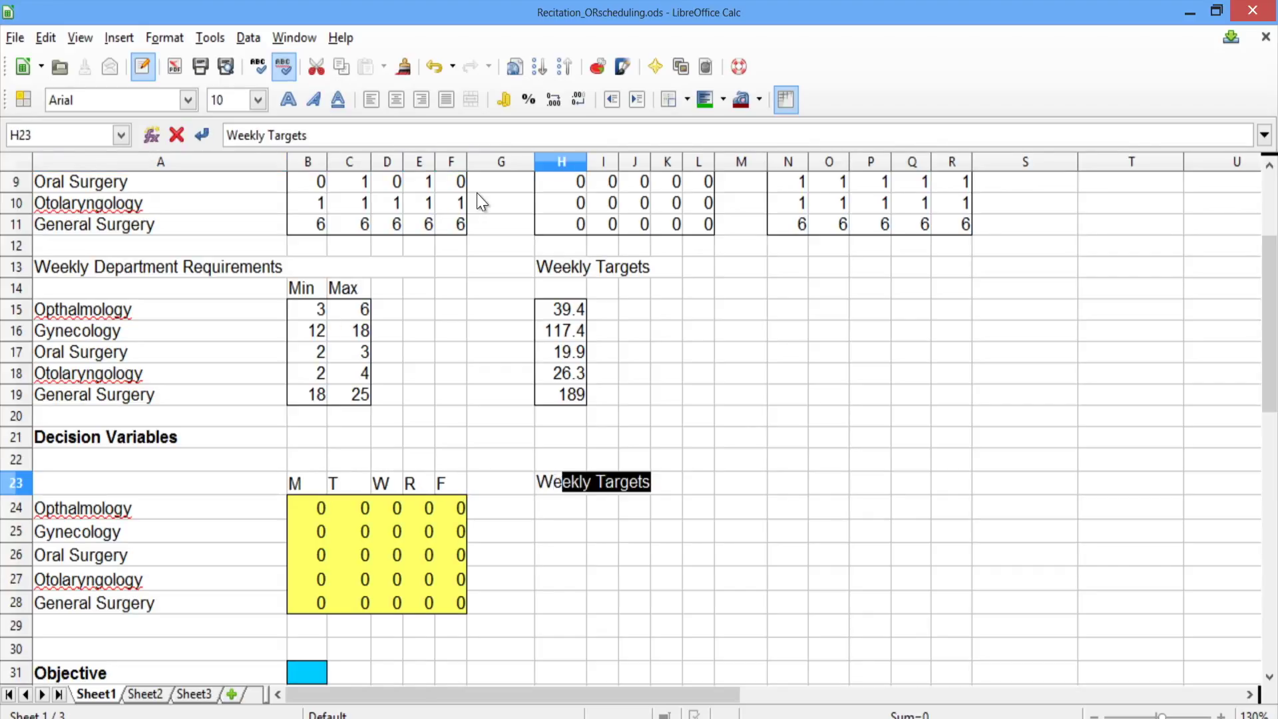
text(ekly Totals)
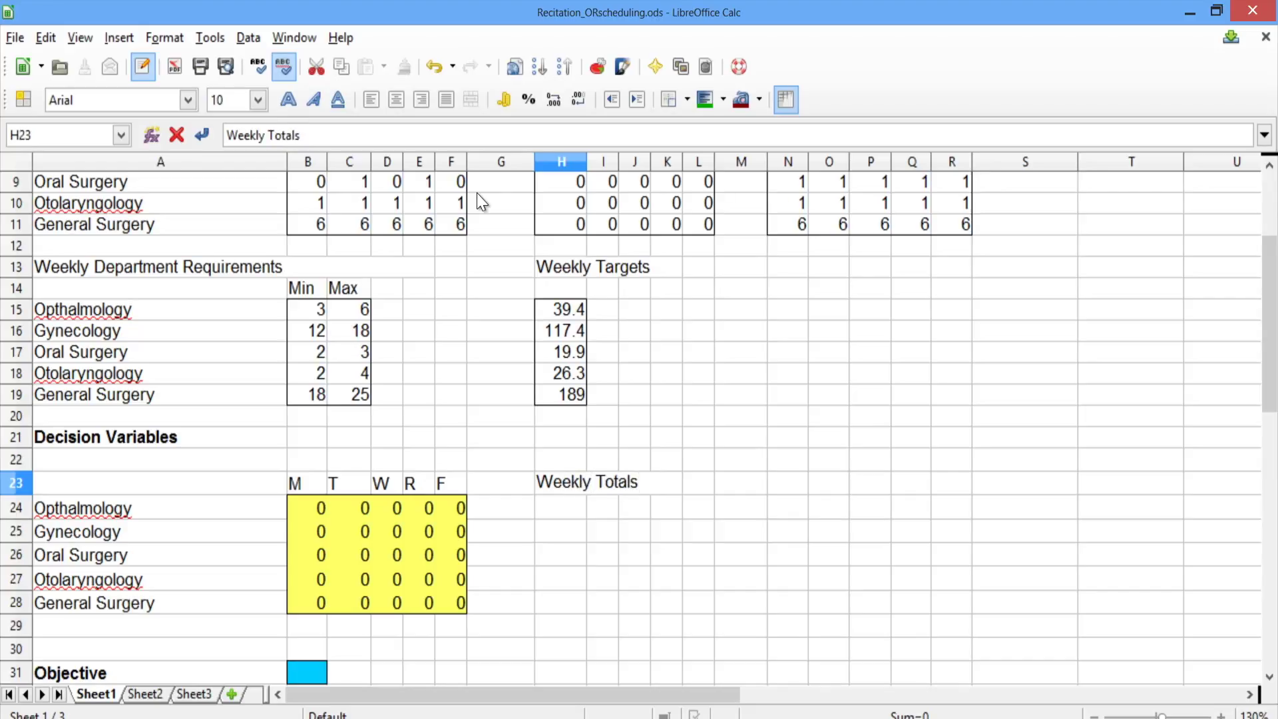
key(Return)
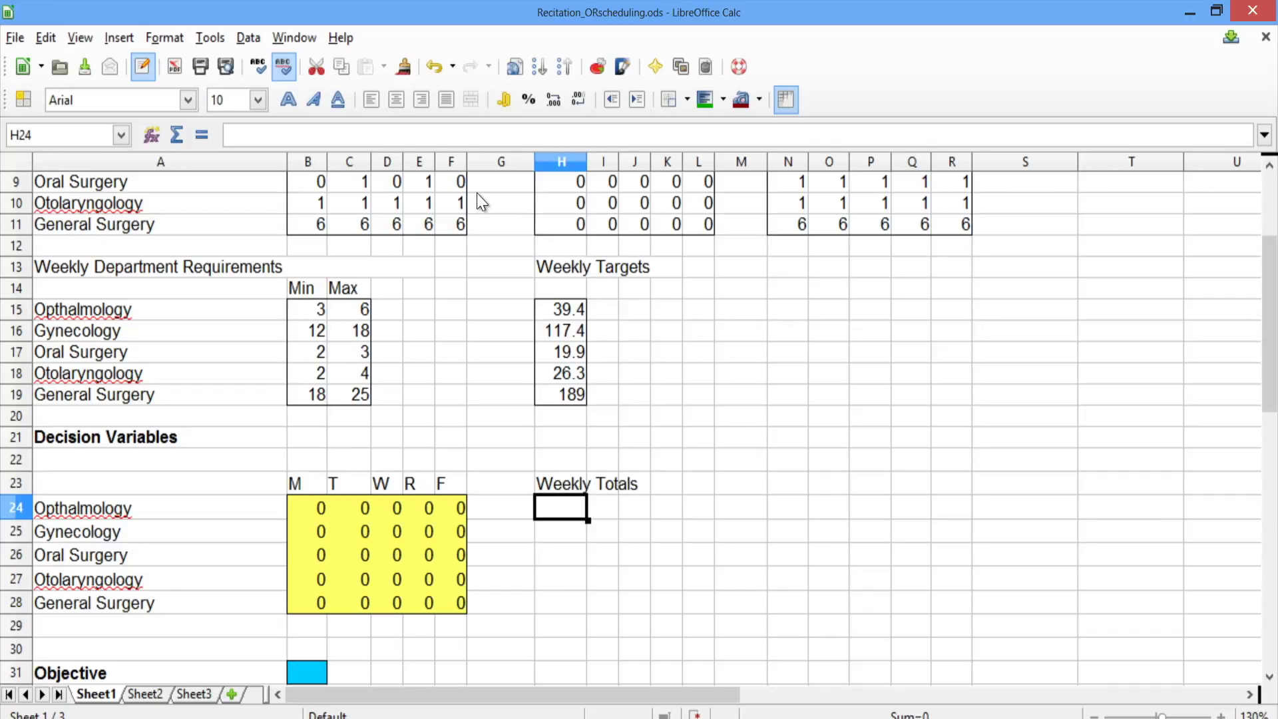
Step: Total the Opthalmology row in H24 with =SUM(B24:F24) and fill the formula down to H28
text(=sum()
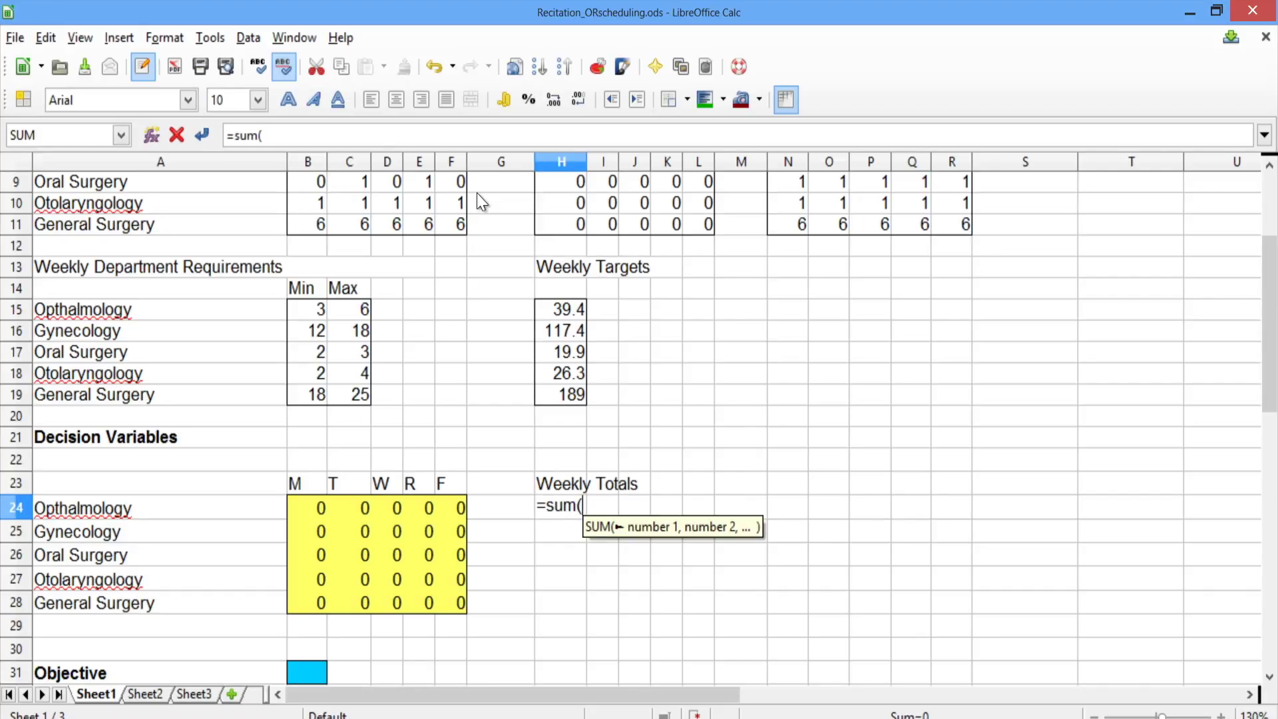
drag(313, 508, 463, 514)
text())
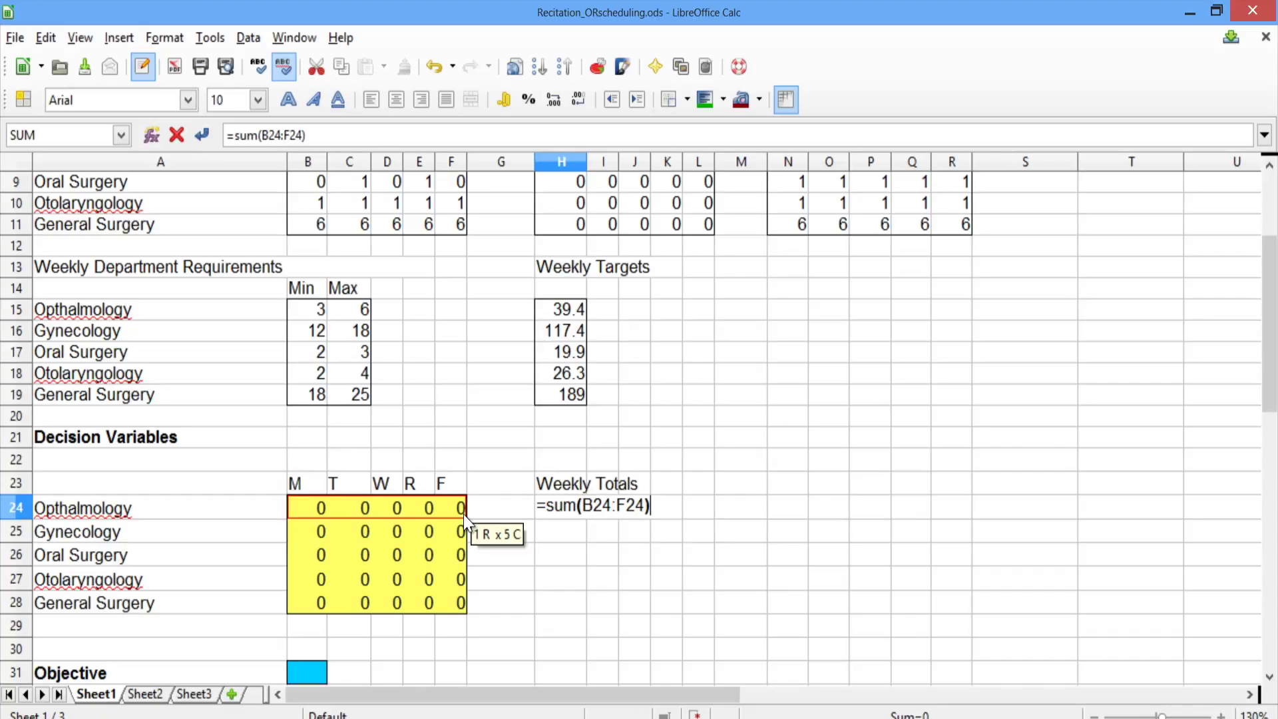
key(Return)
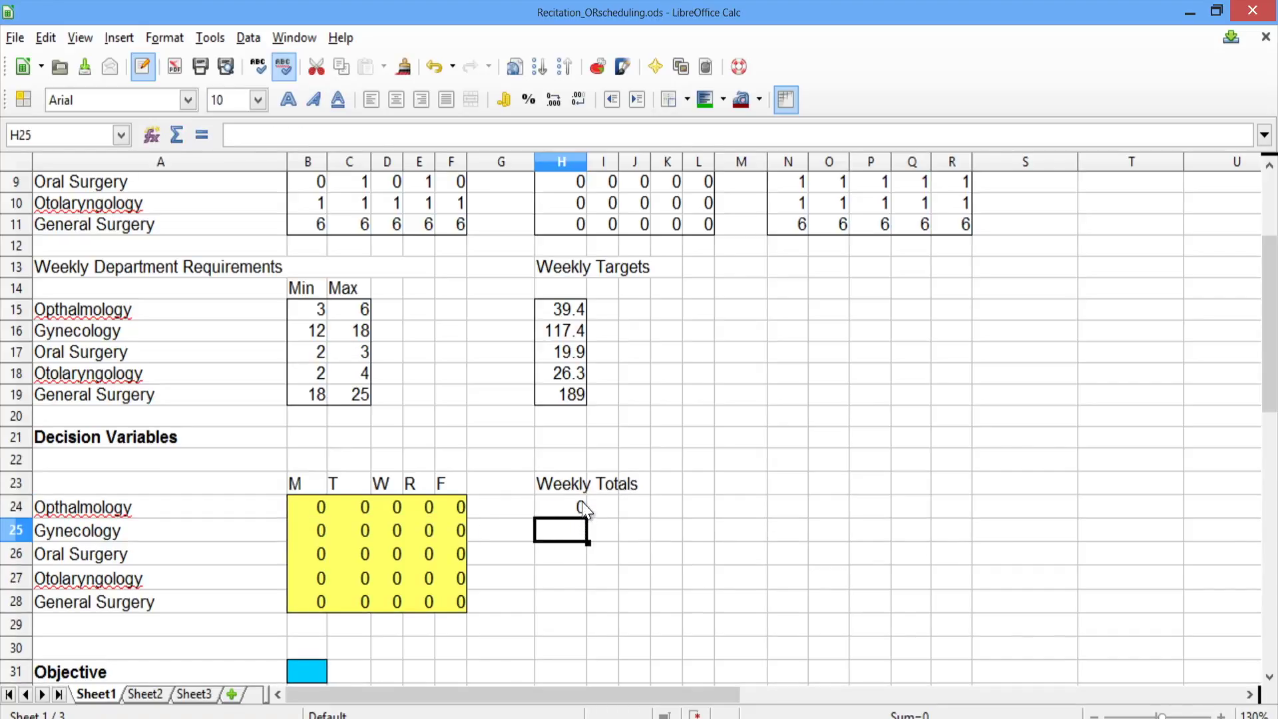
click(581, 501)
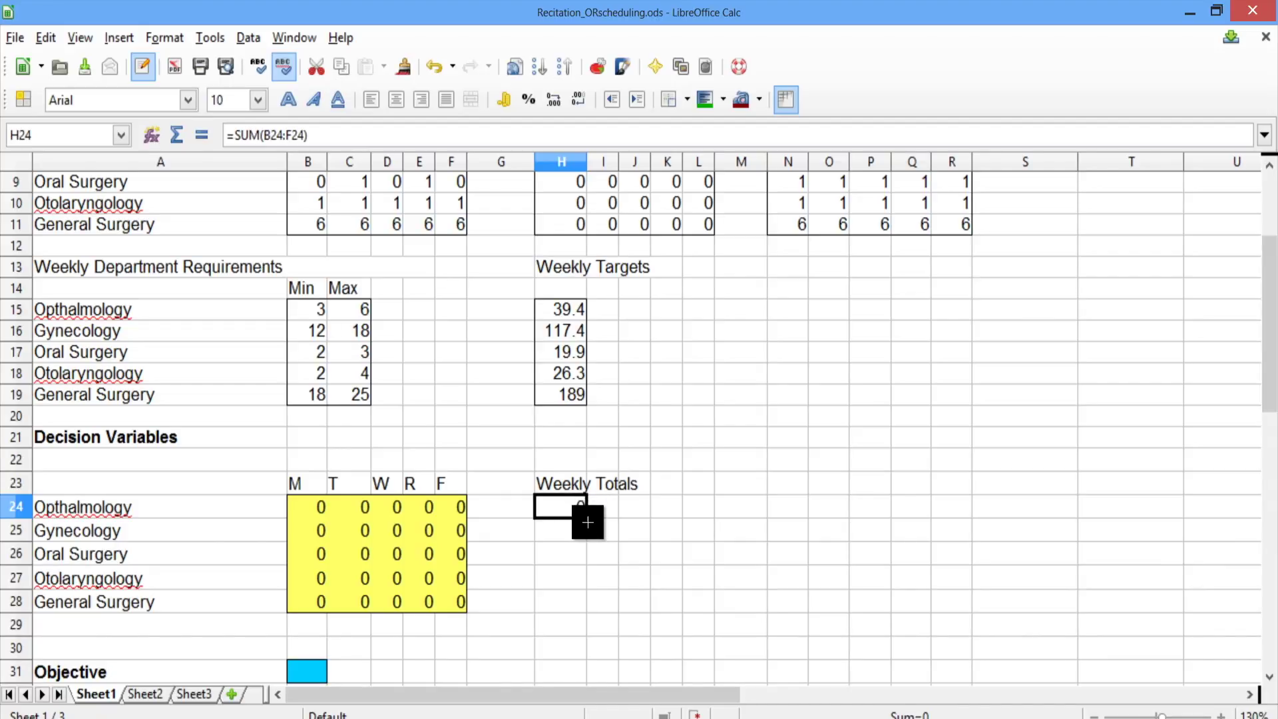
drag(586, 518, 583, 612)
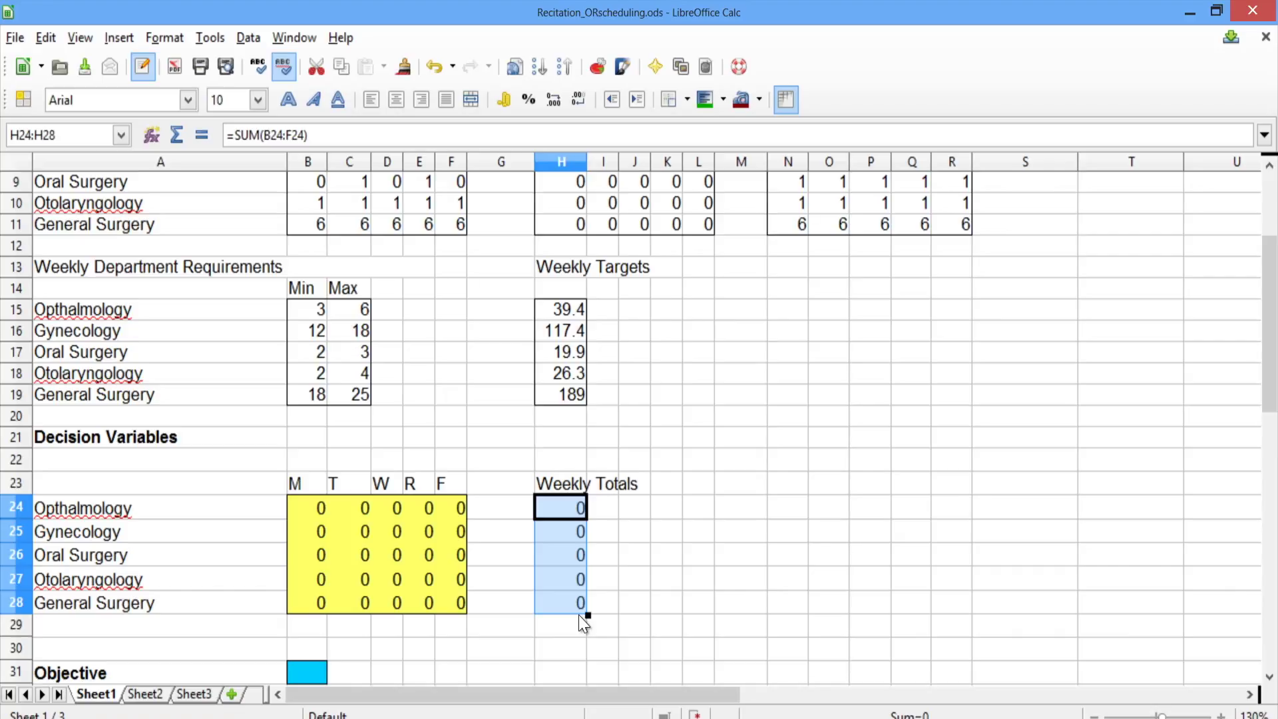
click(562, 593)
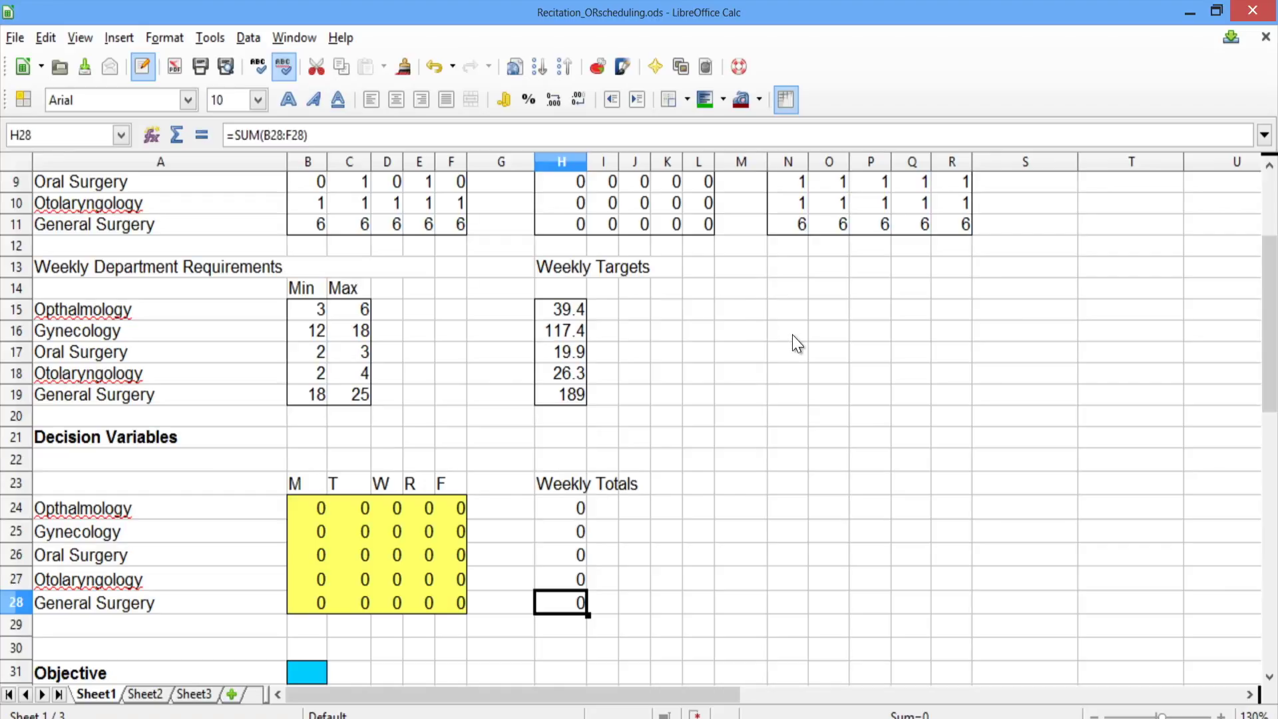
Step: Examine the blue Objective cell below the decision variables
key(Down)
key(Down)
key(Down)
key(Down)
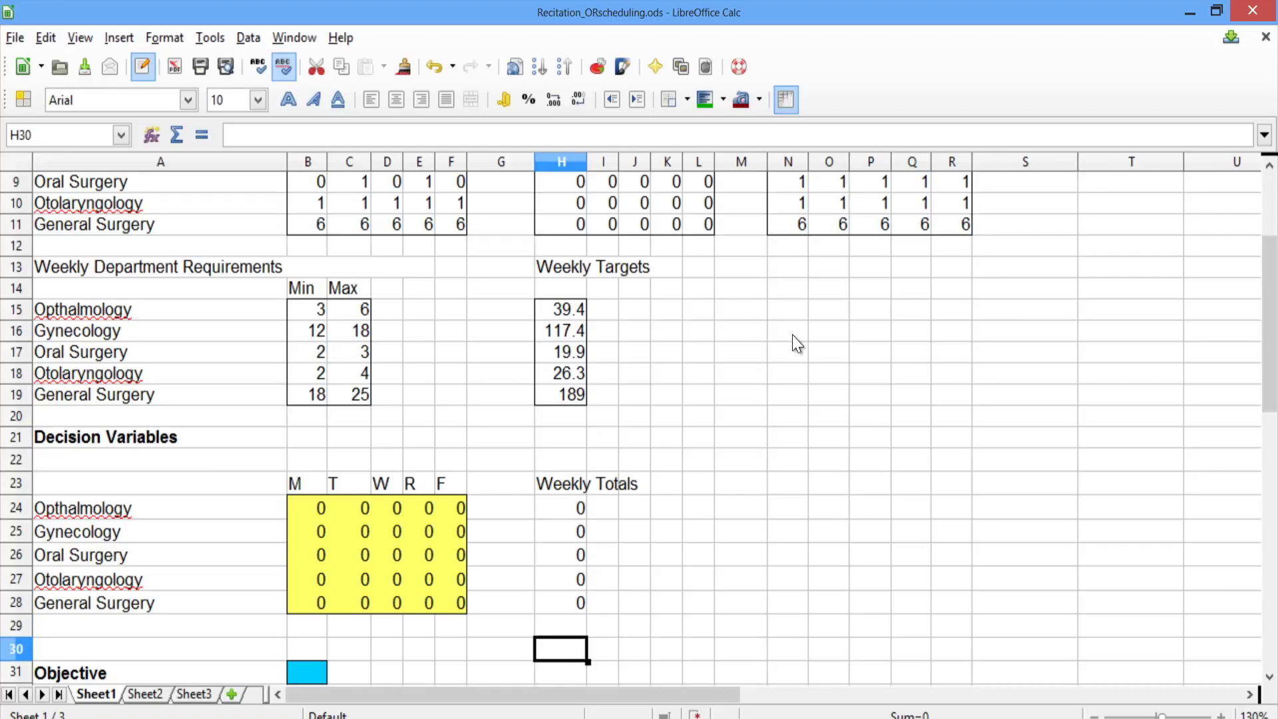
key(Left)
key(Left)
key(Left)
key(Left)
key(Left)
key(Left)
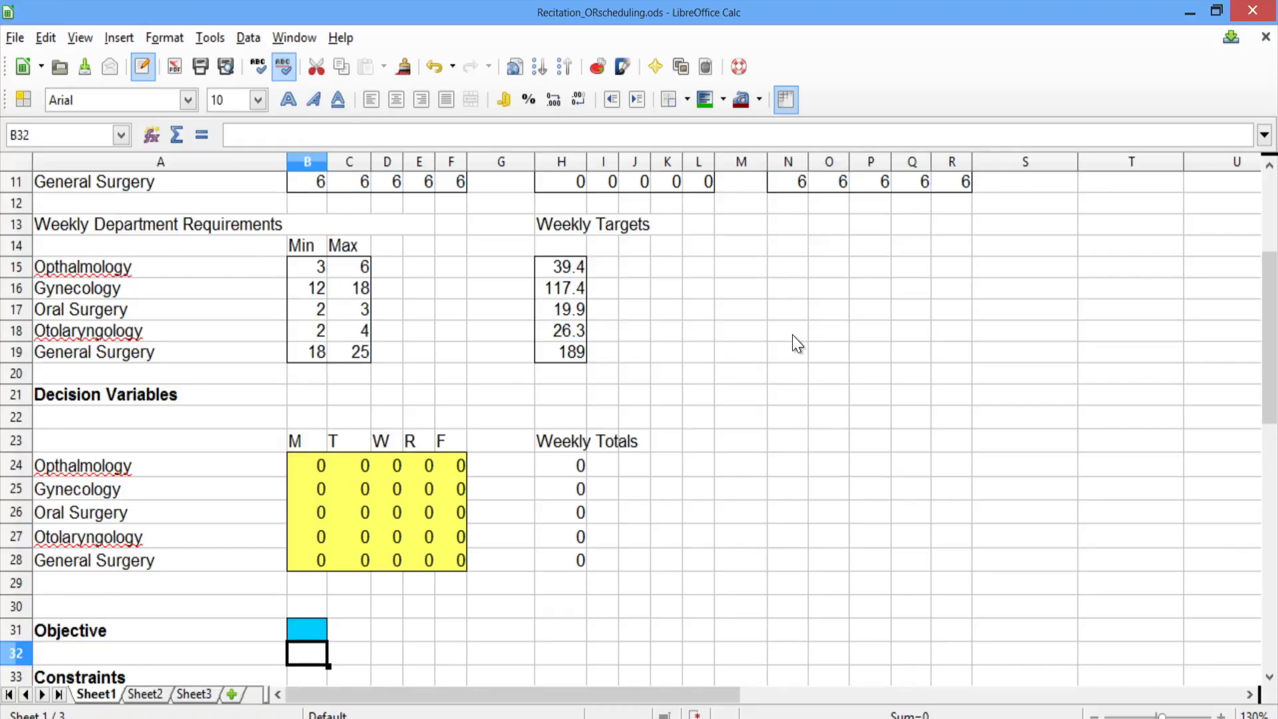
key(Up)
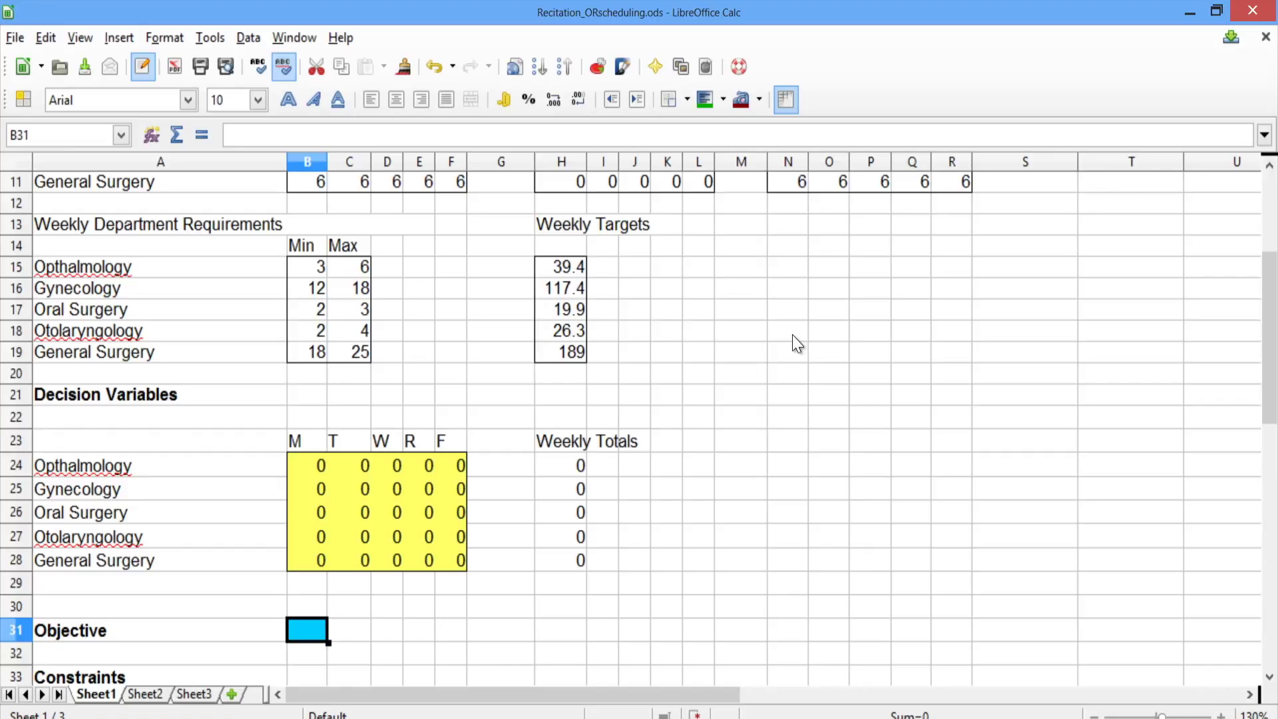
Step: Examine the Oral Surgery row across the decision variables and its weekly total
key(Up)
key(Up)
key(Up)
key(Up)
key(Up)
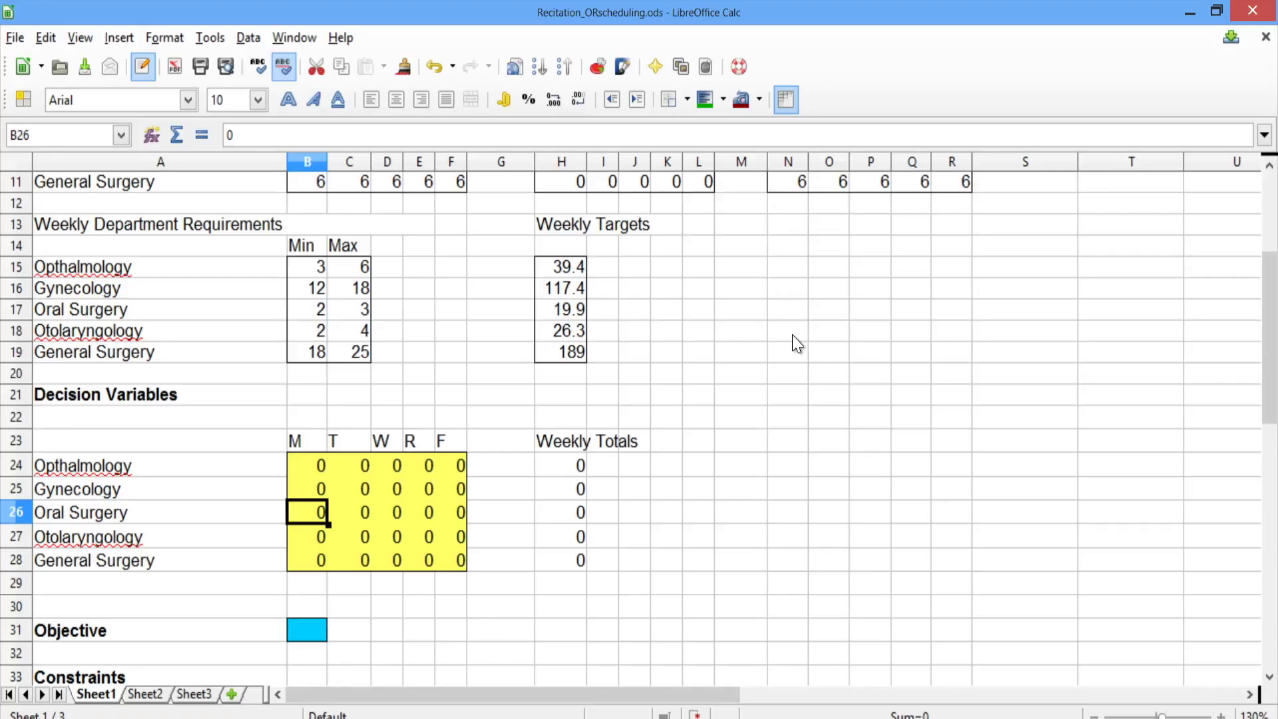
key(Right)
key(Right)
key(Right)
key(Right)
key(Right)
key(Right)
key(Right)
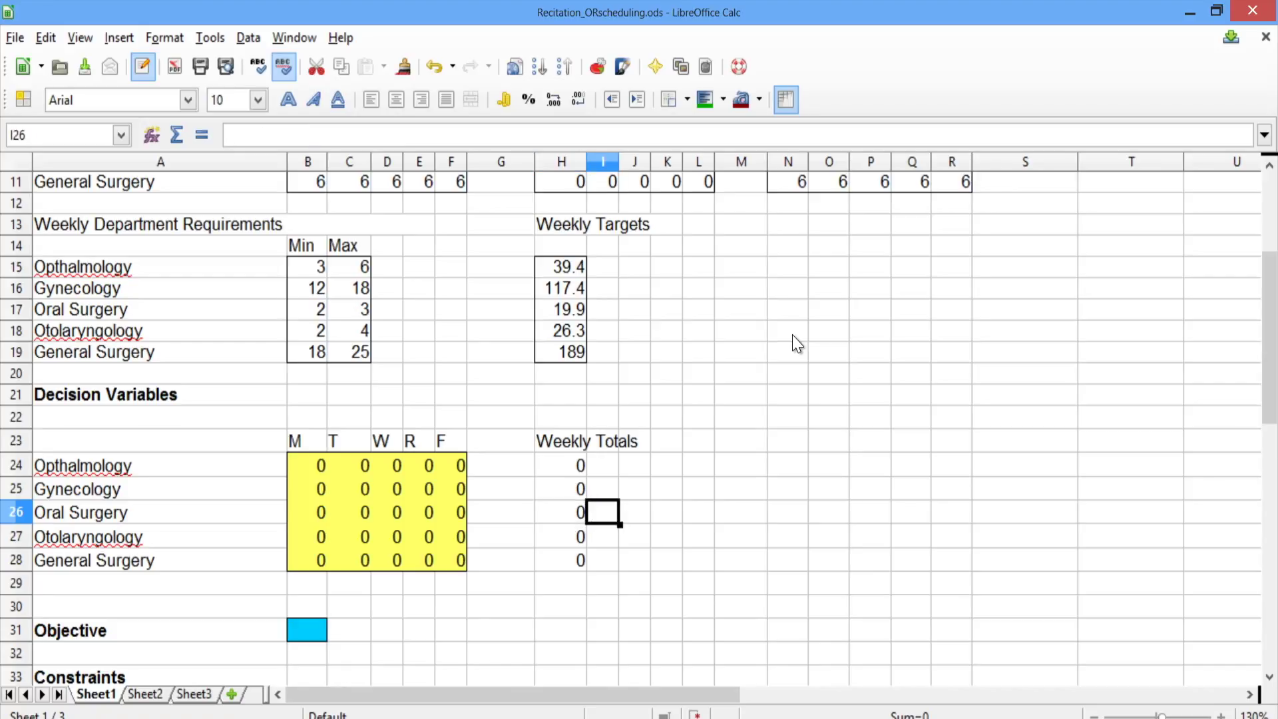
key(Left)
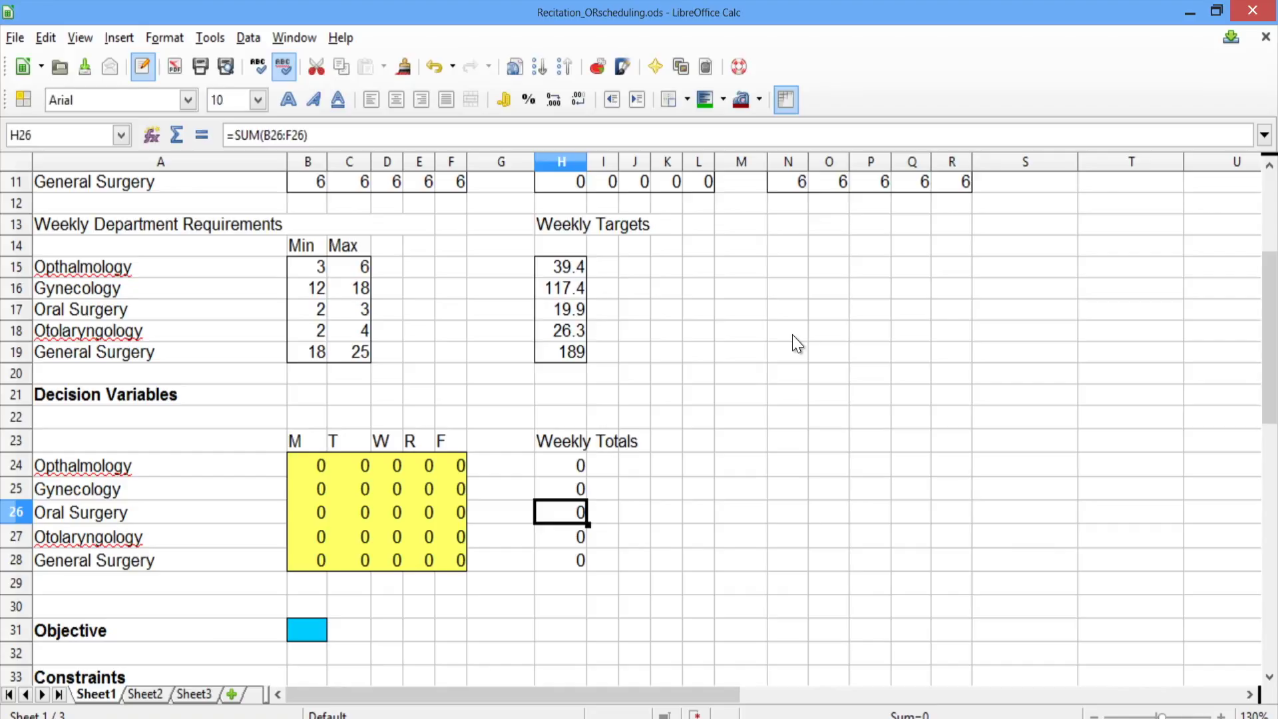
Step: Enter the heading "Weekly Hours" in cell L23, beside the Weekly Totals column
key(Right)
key(Right)
key(Right)
key(Right)
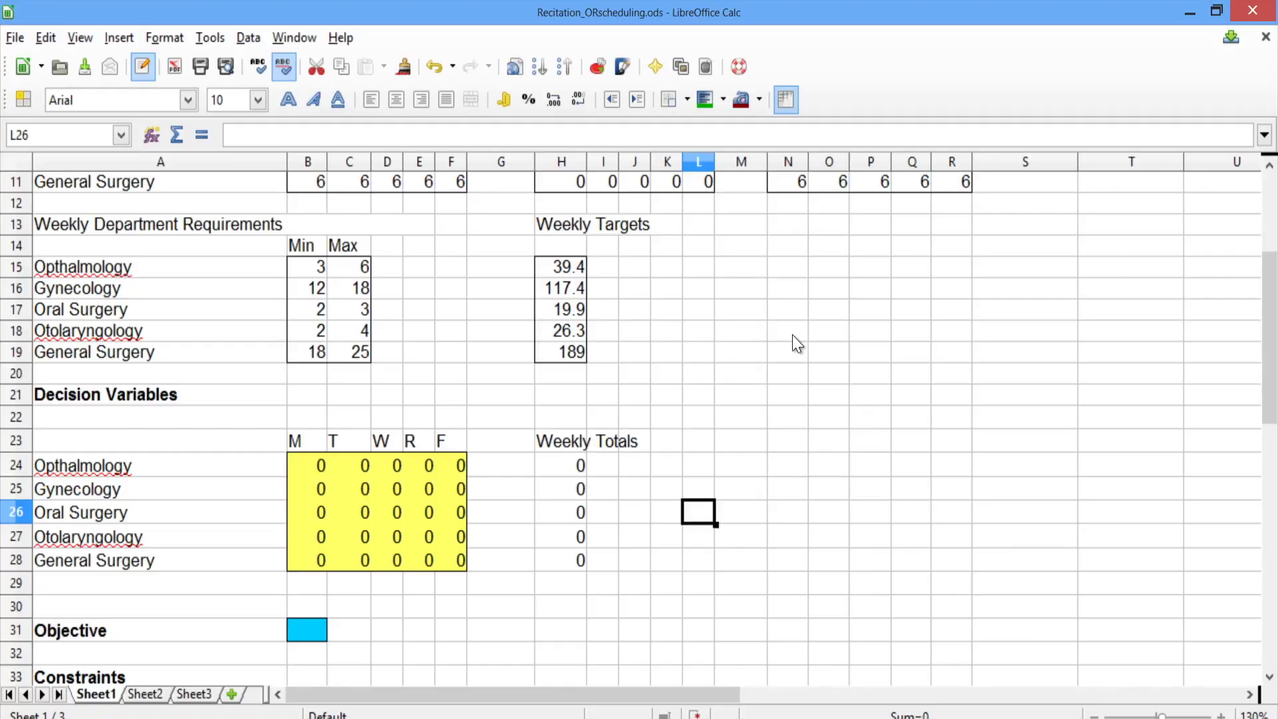
key(Up)
key(Up)
key(Up)
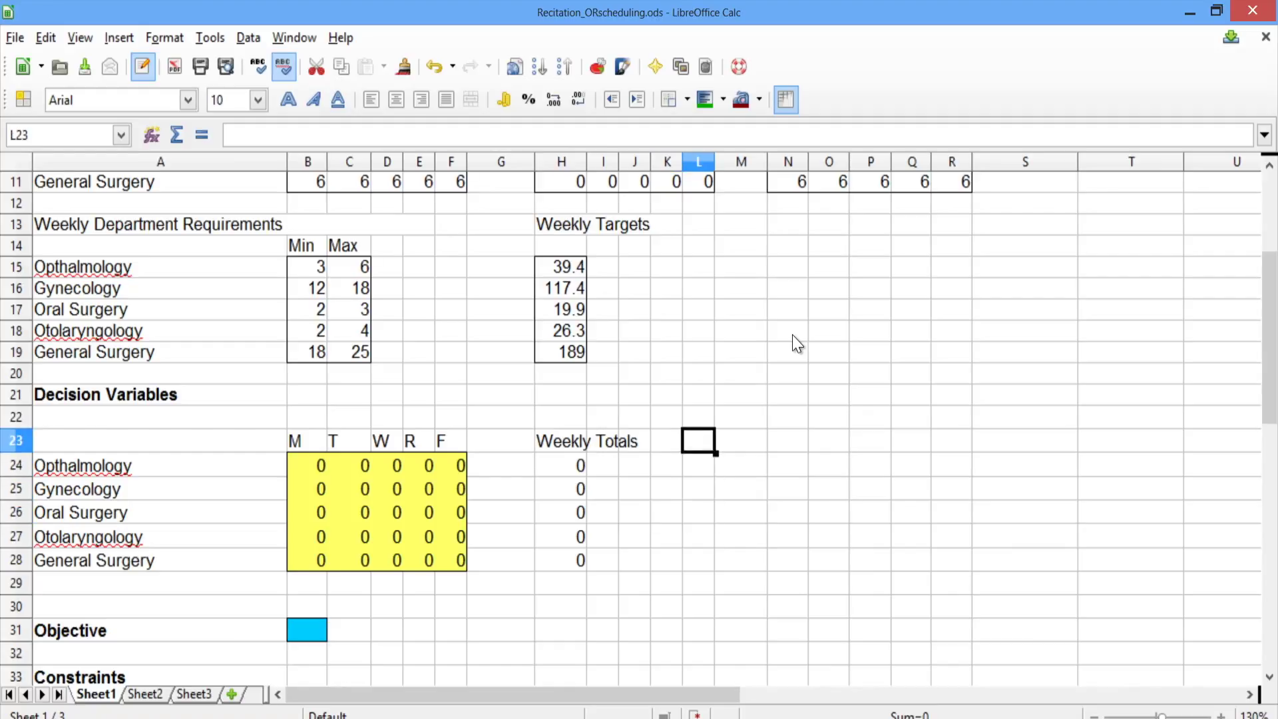
text(We)
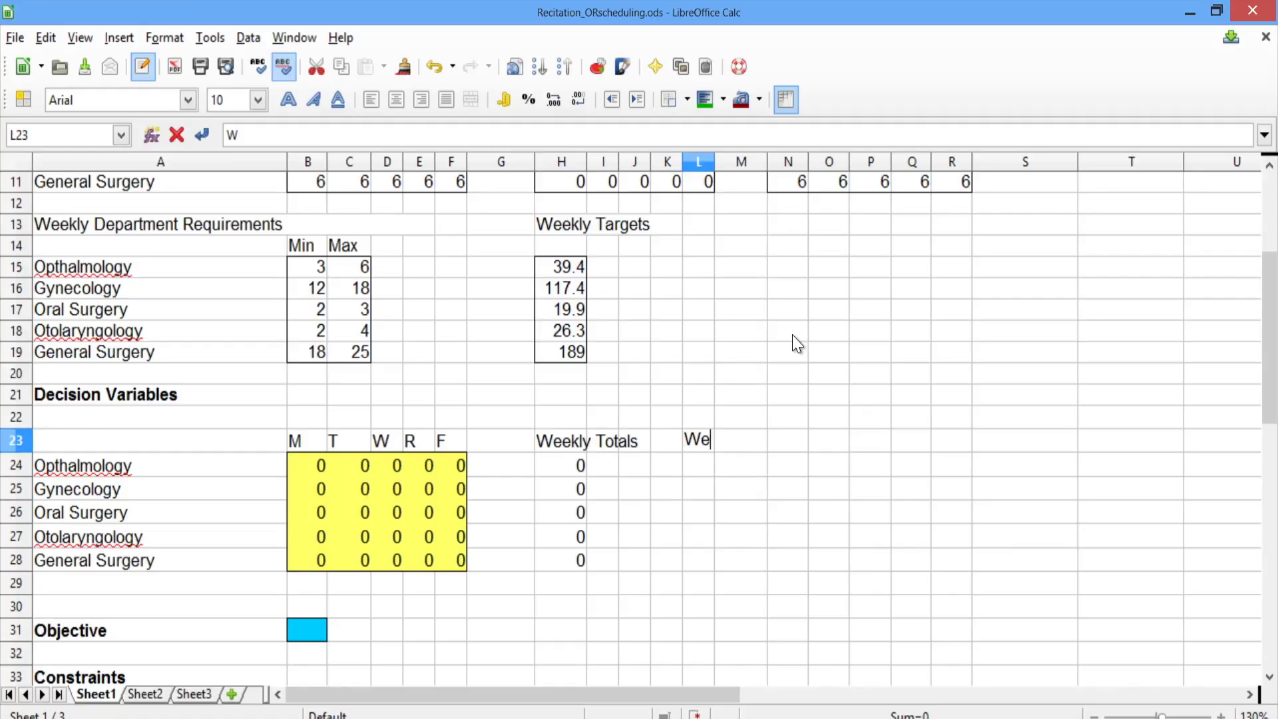
text(ekly Hours)
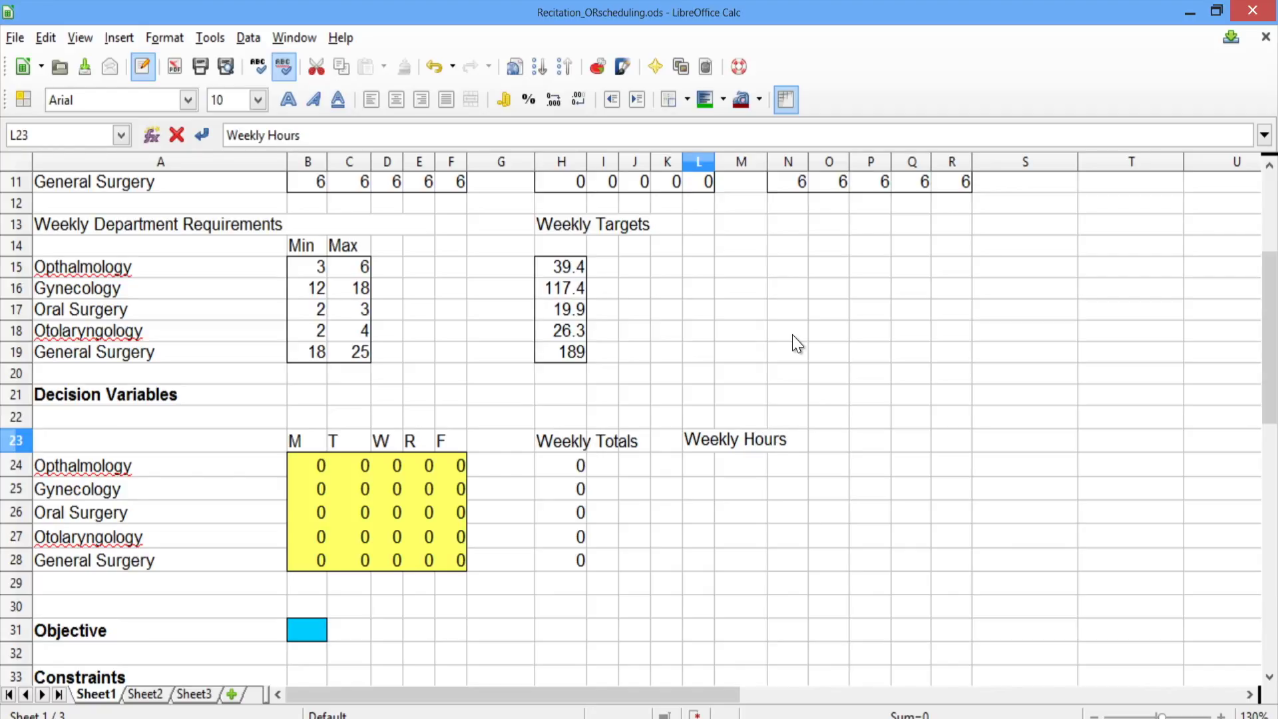
key(Return)
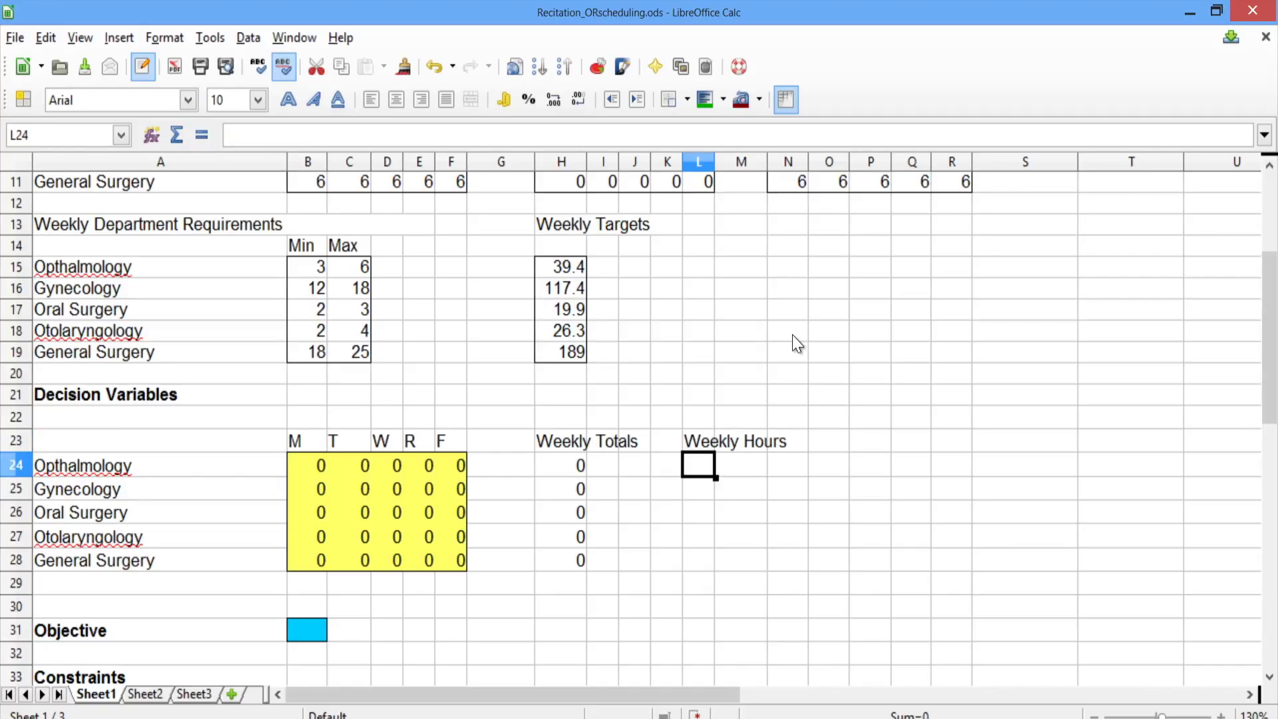
Step: Calculate the weekly hours for Opthalmology in L24 with =8*H24 and for Gynecology in L25 with =8*H25
text(=8)
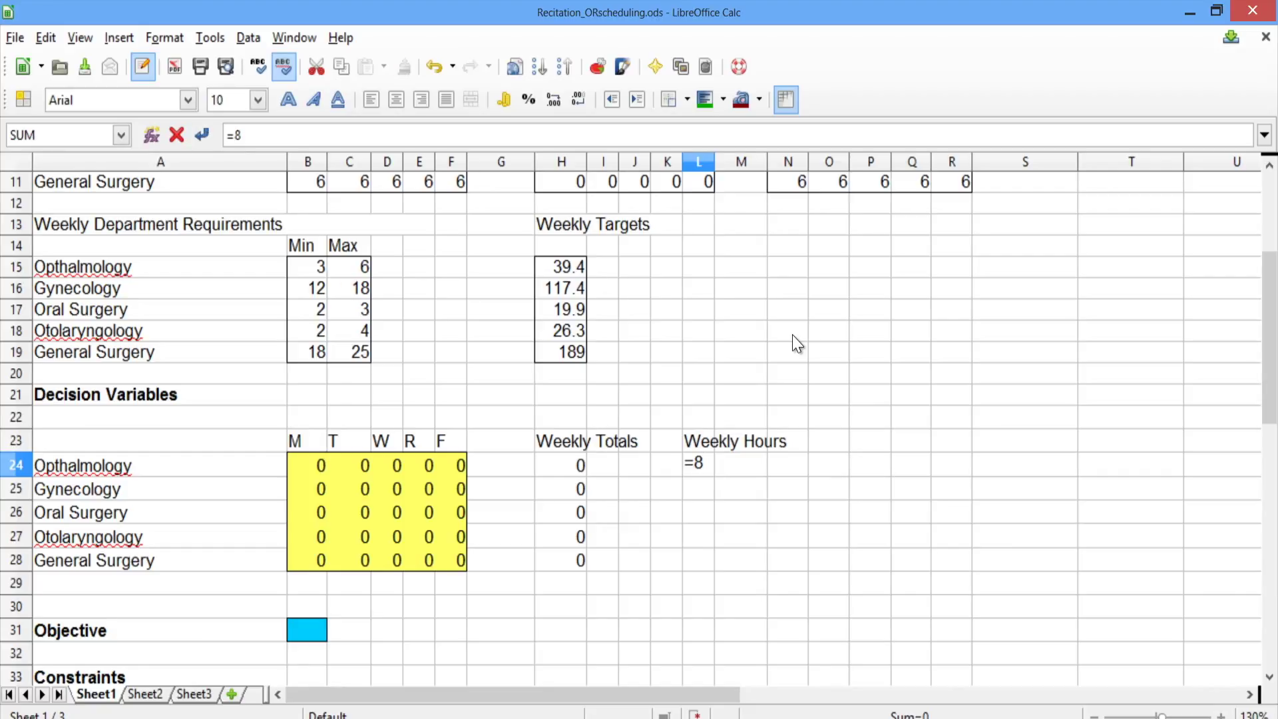
text(*)
key(Left)
key(Left)
key(Left)
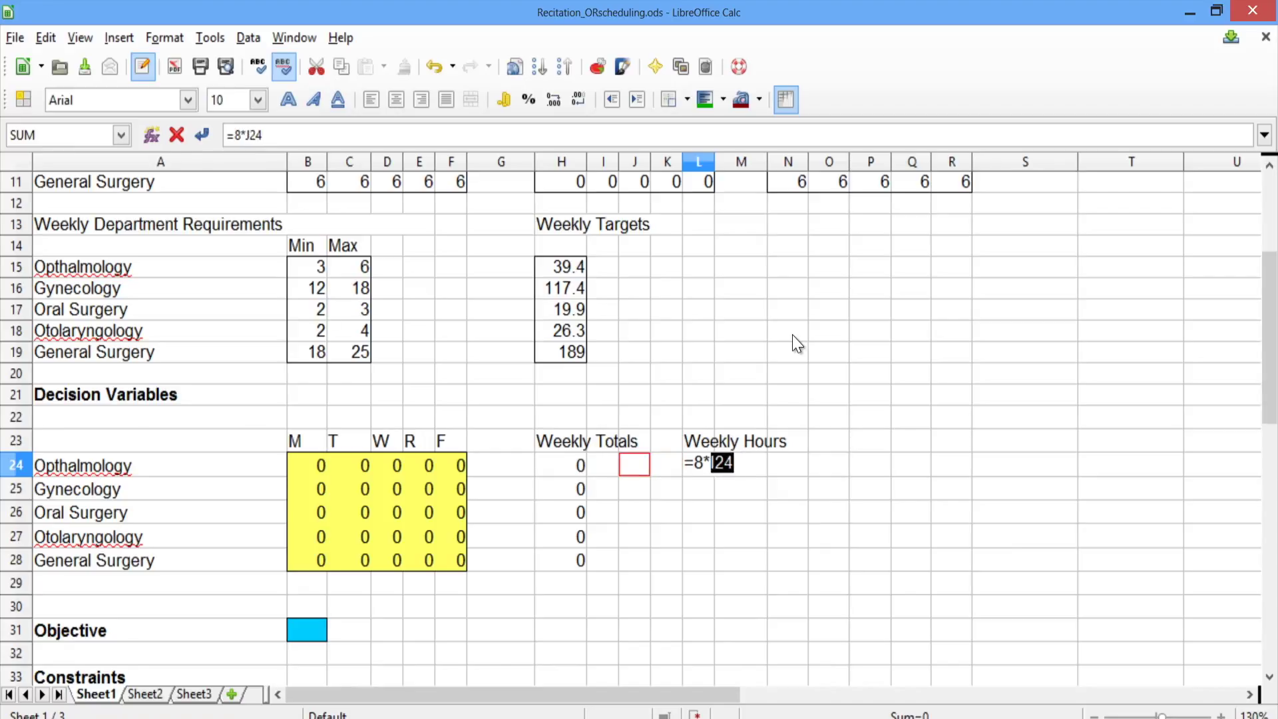
key(Return)
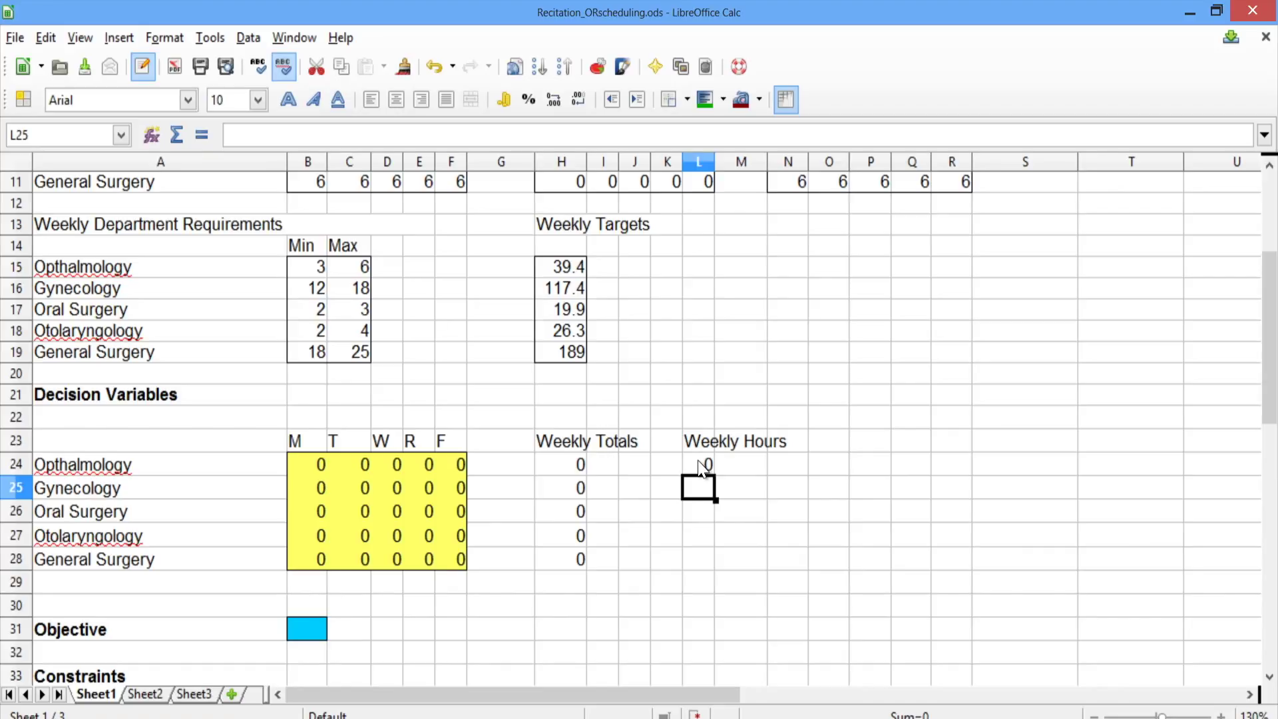
text(=8)
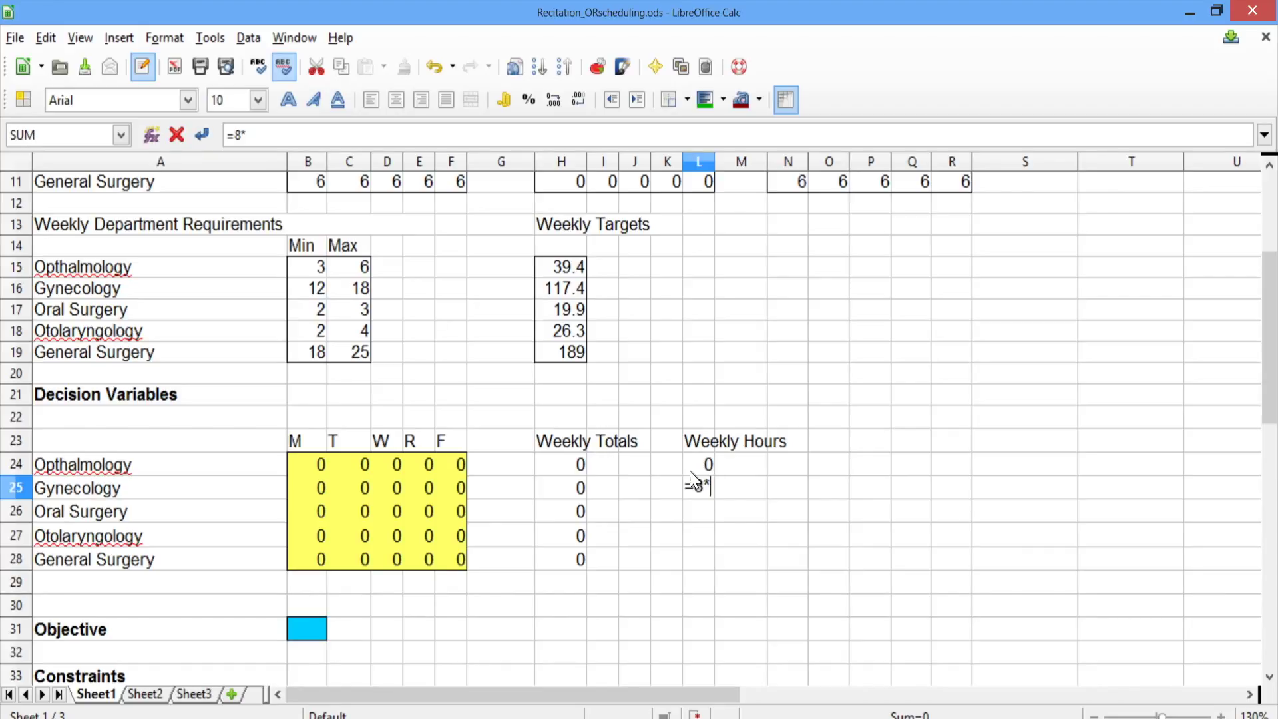
text(*)
click(574, 481)
key(Return)
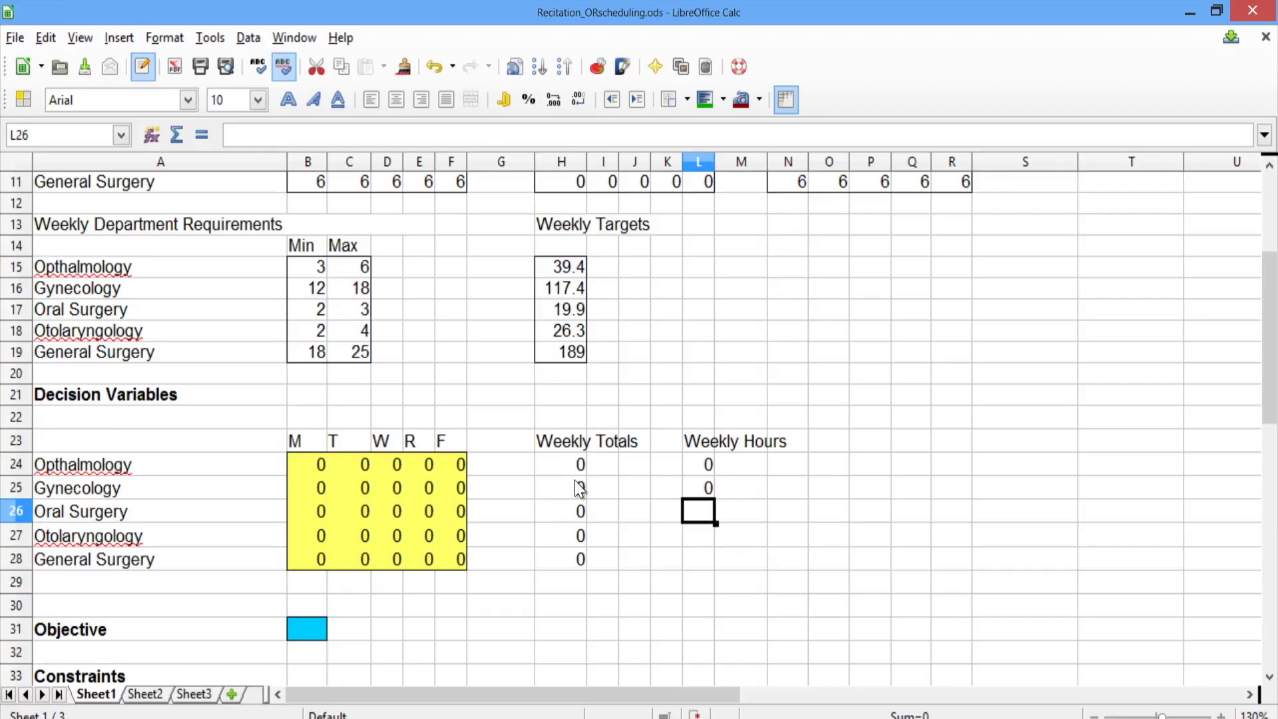
Step: Calculate the weekly hours for Oral Surgery in L26 with =8*H26 and for Otolaryngology in L27 with =8*H27
text(=8*)
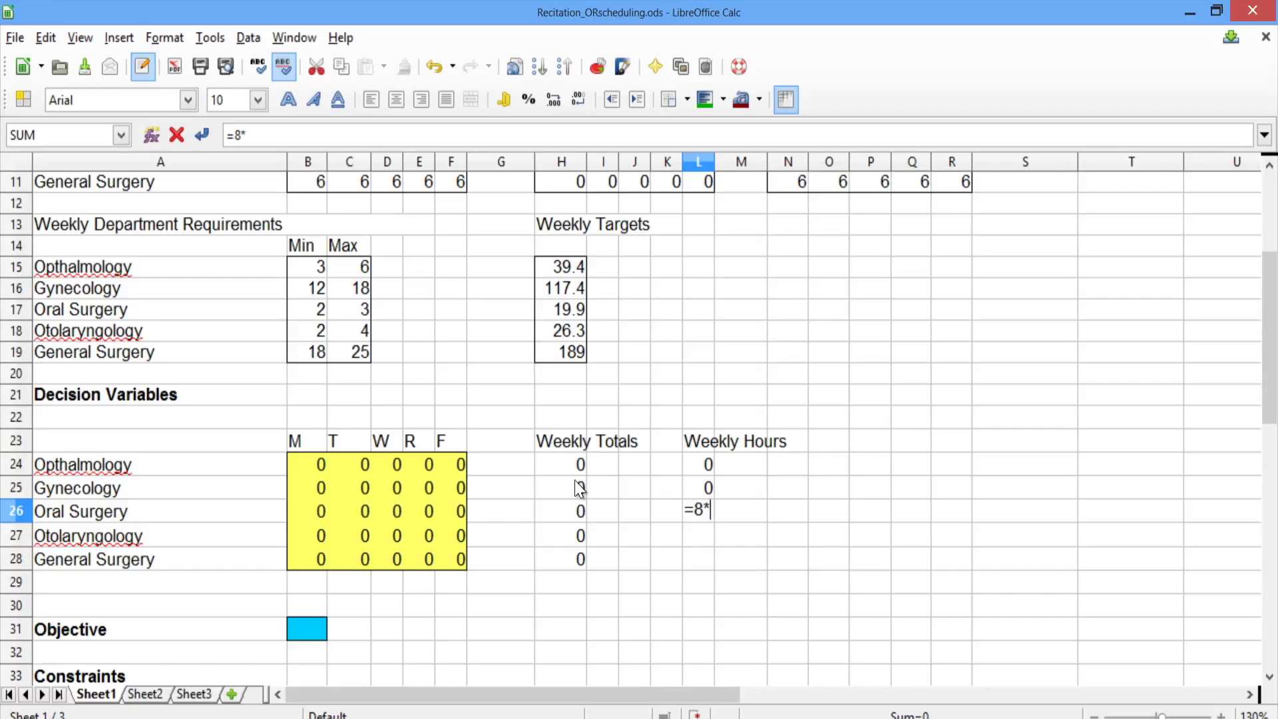
key(Left)
key(Left)
key(Left)
key(Left)
key(Return)
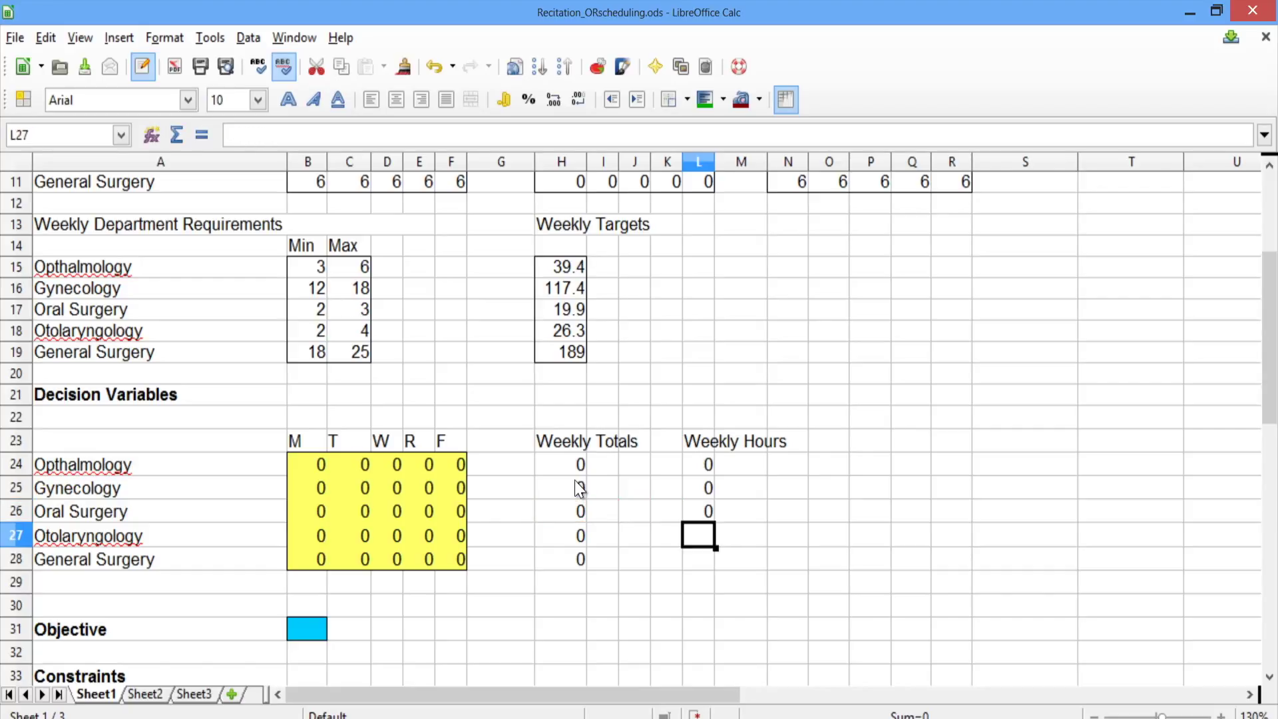
text(=8*)
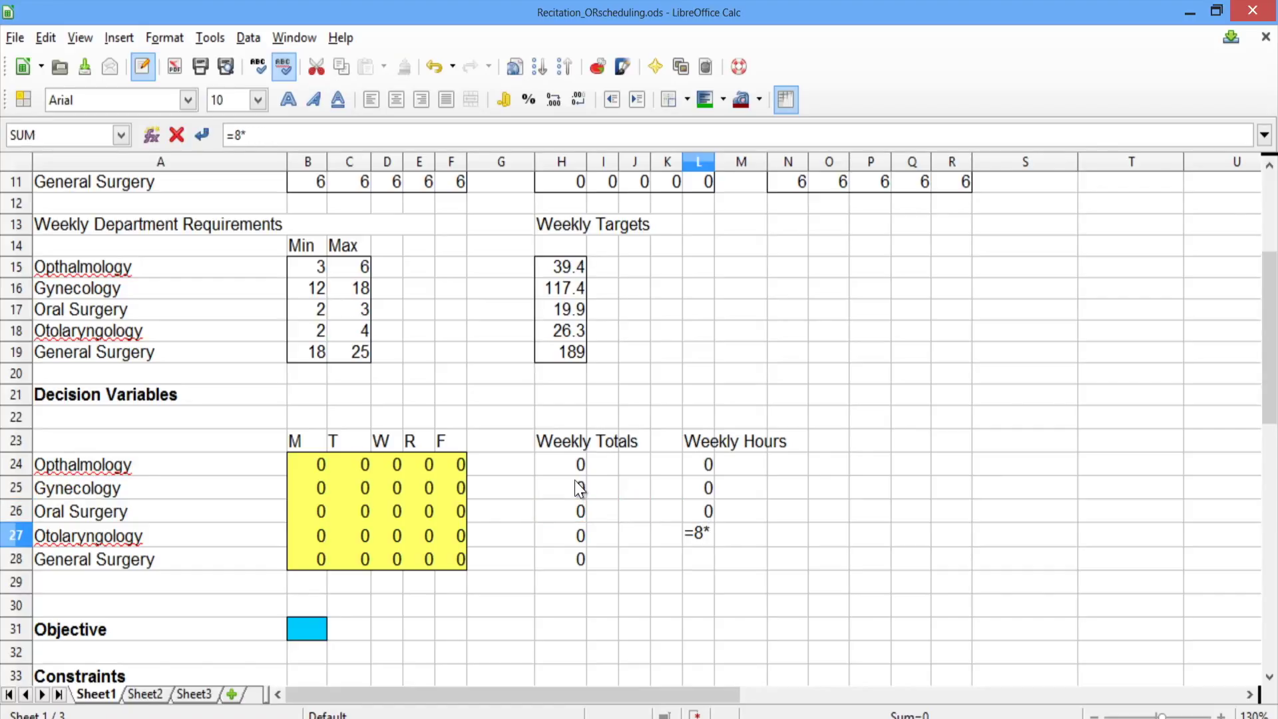
key(Left)
key(Left)
key(Left)
key(Left)
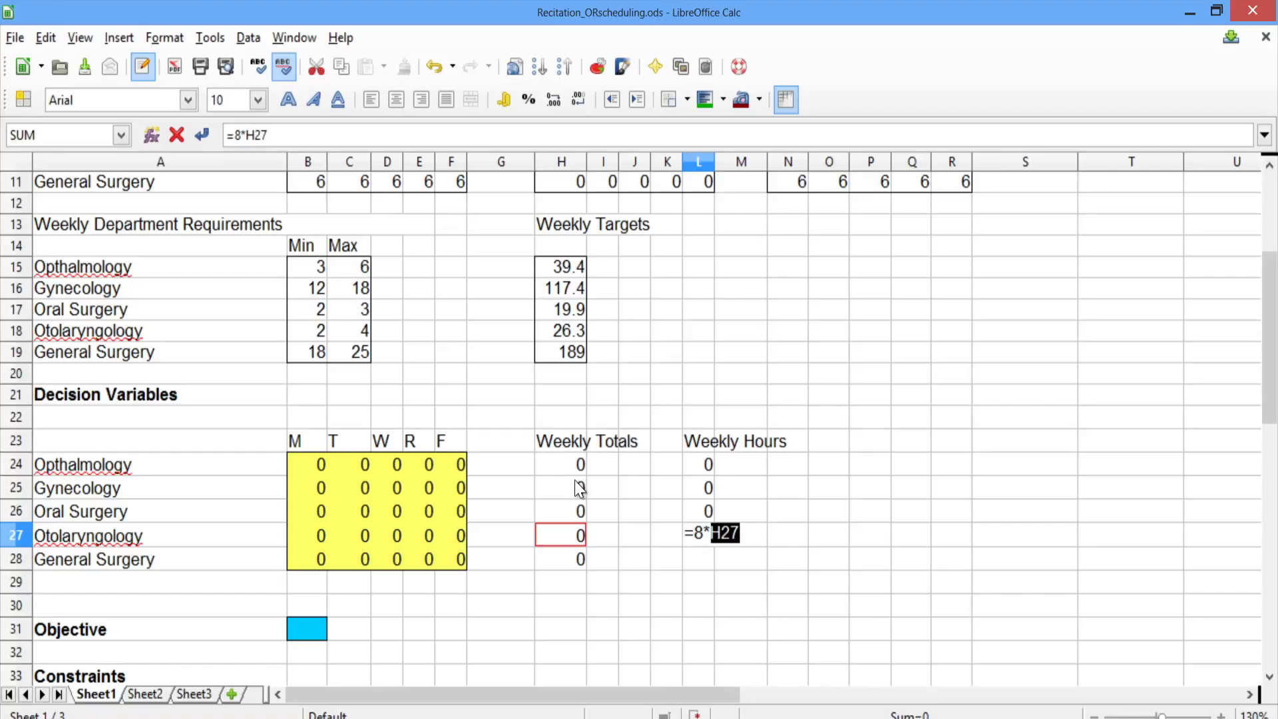
key(Return)
Step: Calculate the General Surgery weekly hours in L28 with =8*H28
text(=8*)
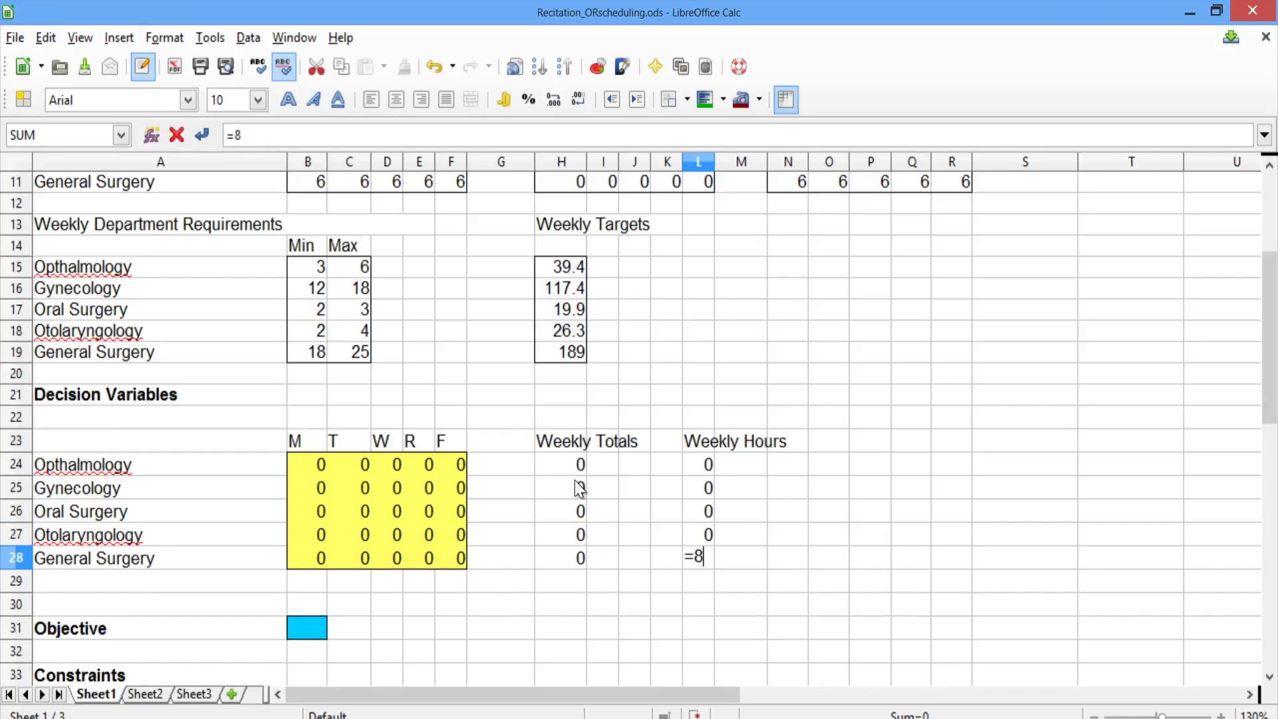
key(Left)
key(Left)
key(Left)
key(Left)
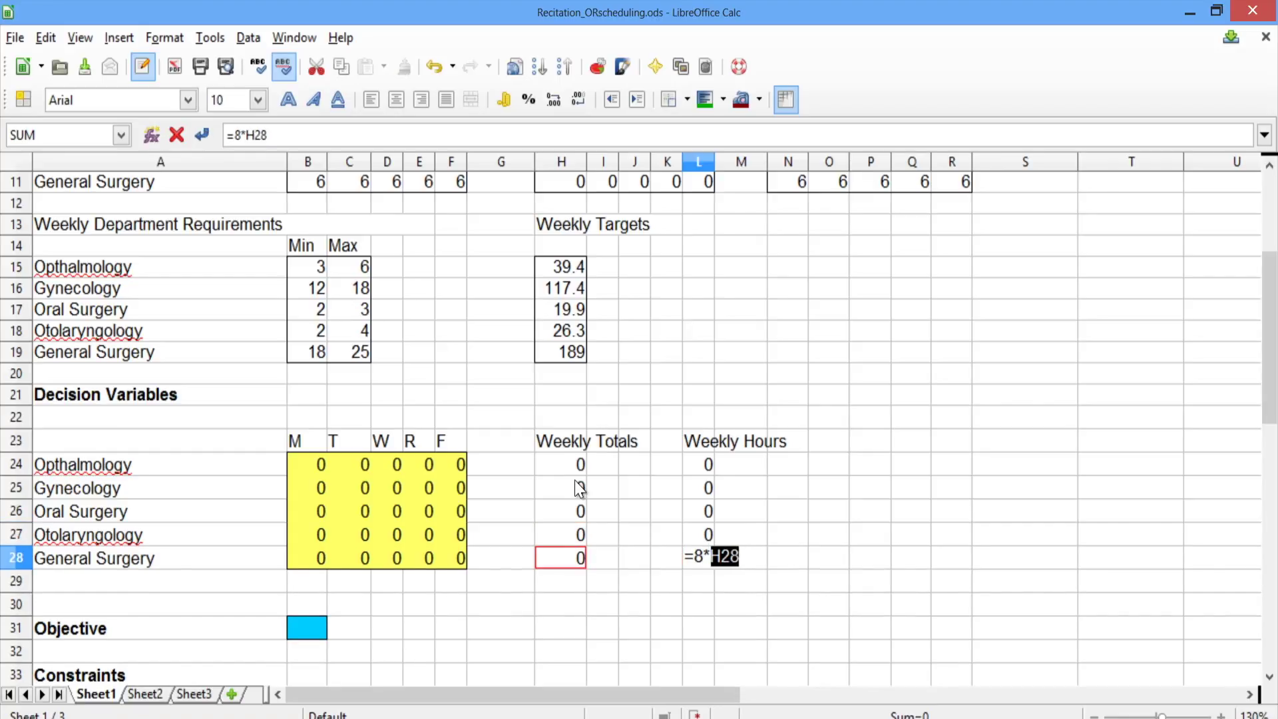
key(Return)
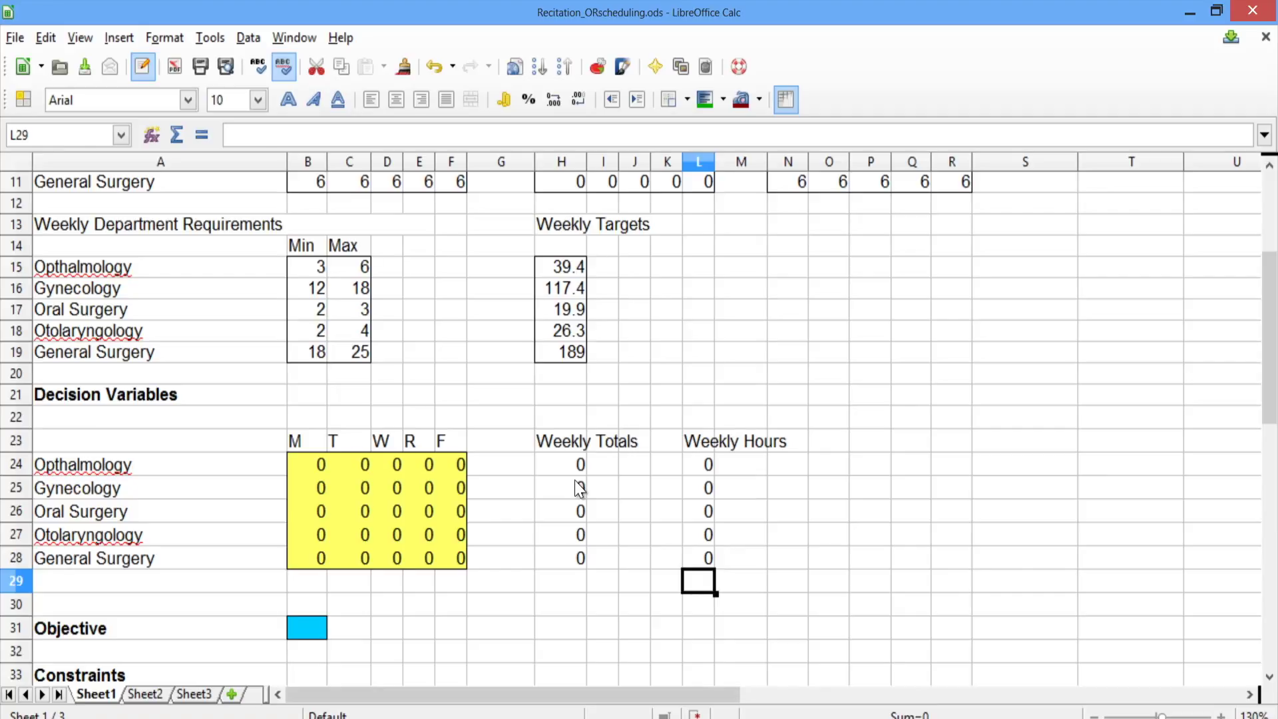
Step: Examine the Weekly Targets heading and the department target hours beneath it
key(Up)
key(Up)
key(Up)
key(Up)
key(Up)
key(Up)
key(Up)
key(Up)
key(Up)
key(Up)
key(Up)
key(Up)
key(Up)
key(Up)
key(Up)
key(Up)
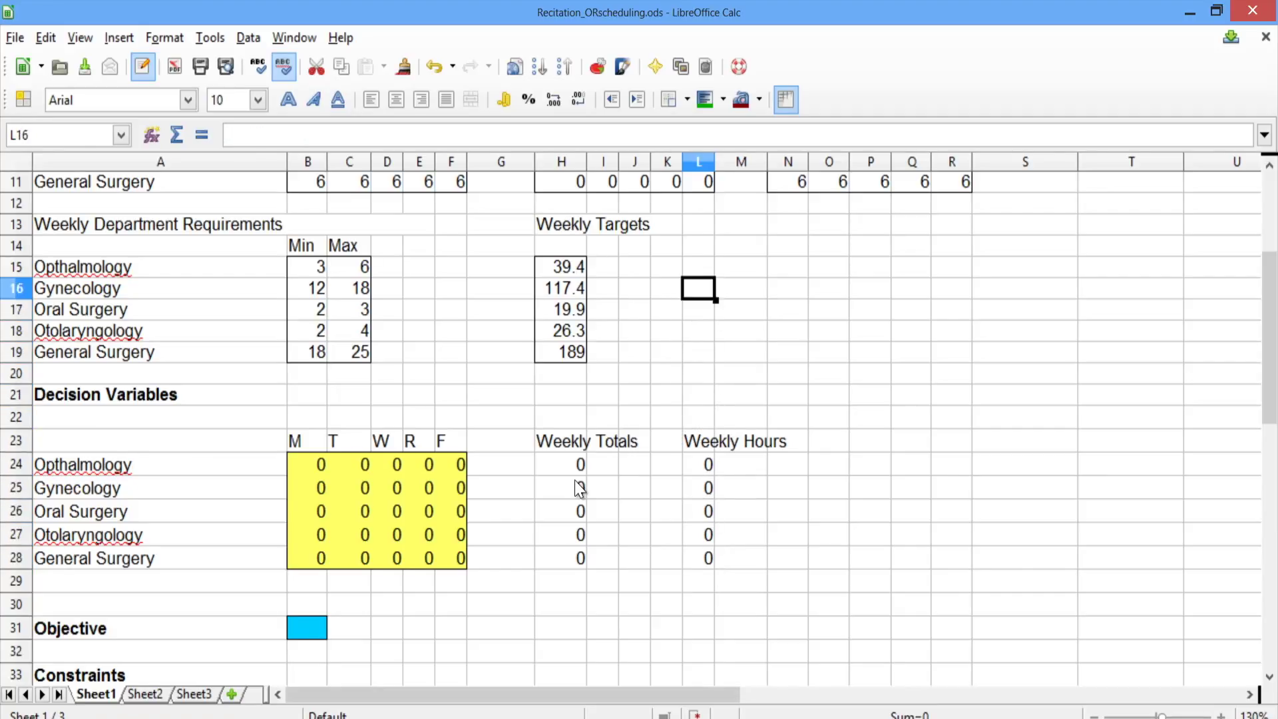
key(Left)
key(Left)
key(Right)
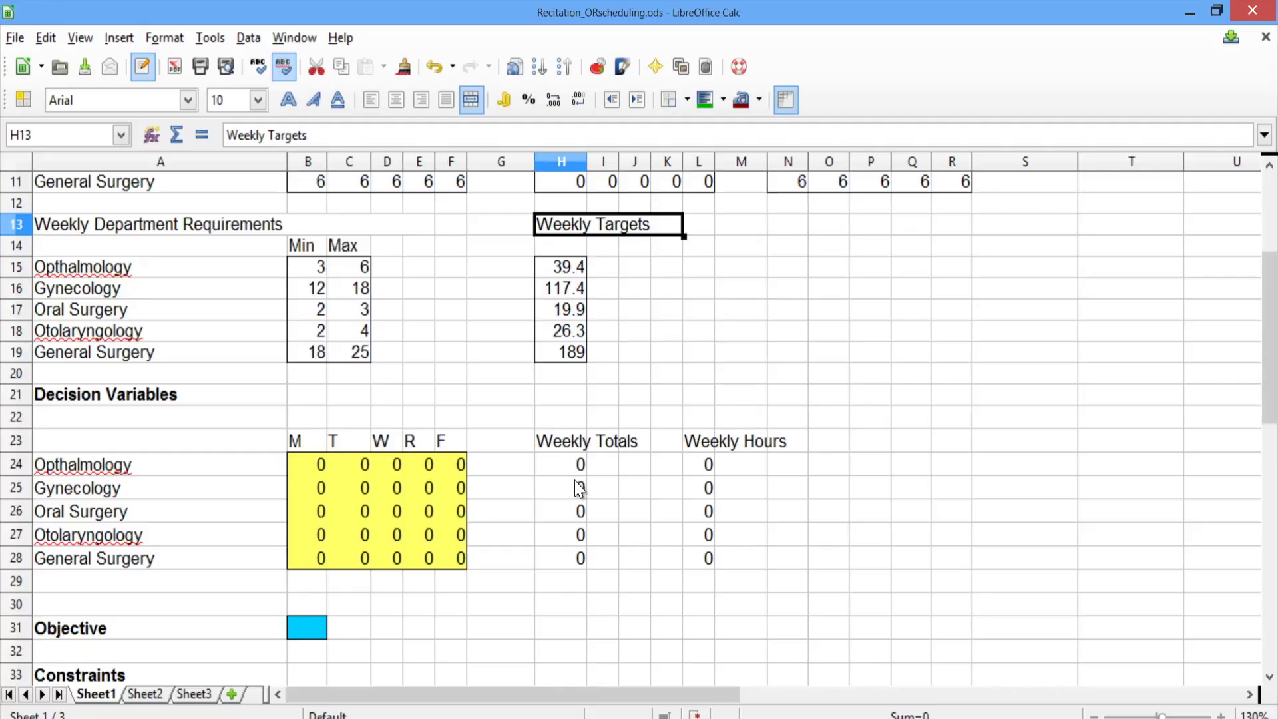
Step: Enter the heading "% of Target" in cell O23, beside the Weekly Hours column
key(Right)
key(Right)
key(Right)
key(Right)
key(Right)
key(Left)
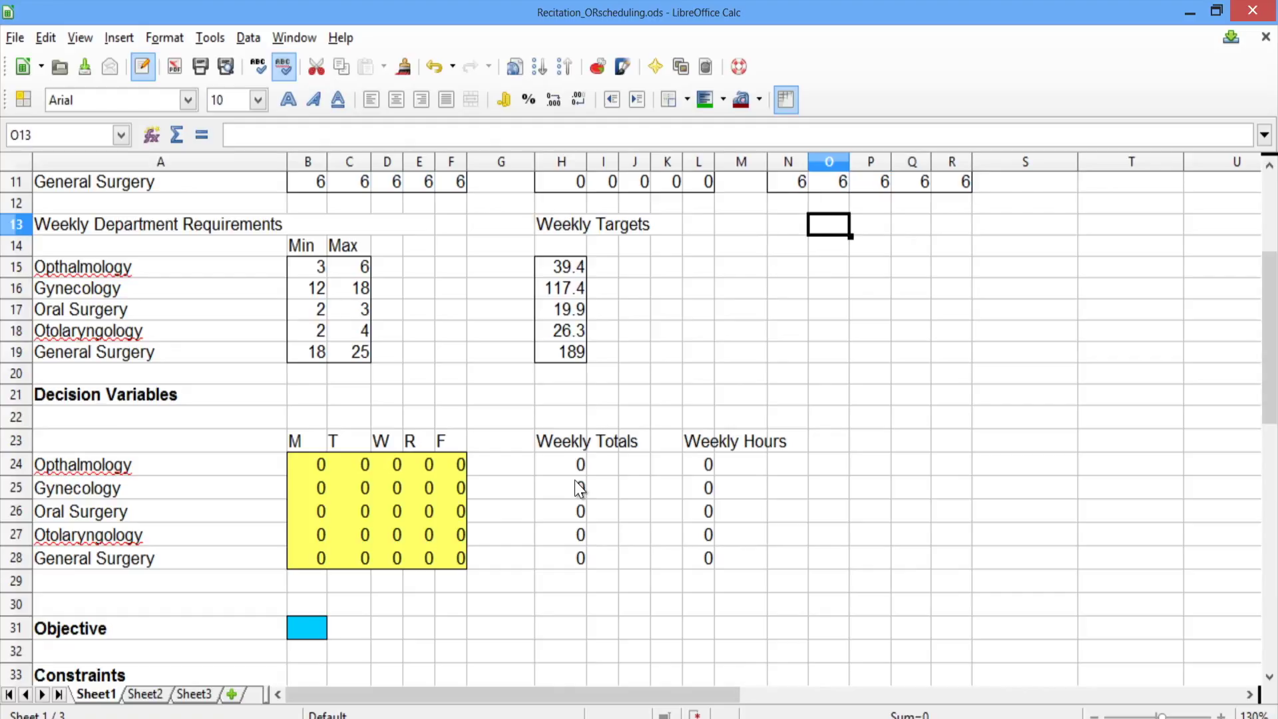
key(Down)
key(Down)
key(Down)
key(Down)
key(Down)
key(Down)
key(Down)
key(Down)
key(Down)
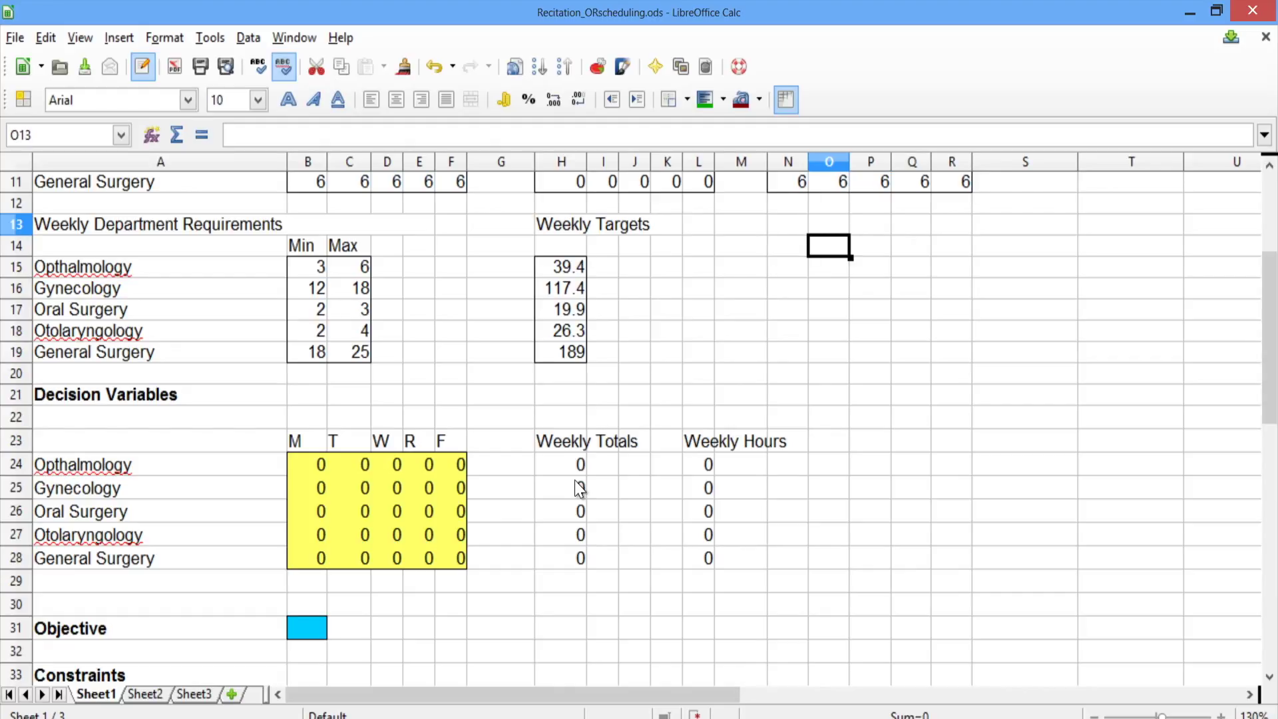
key(Down)
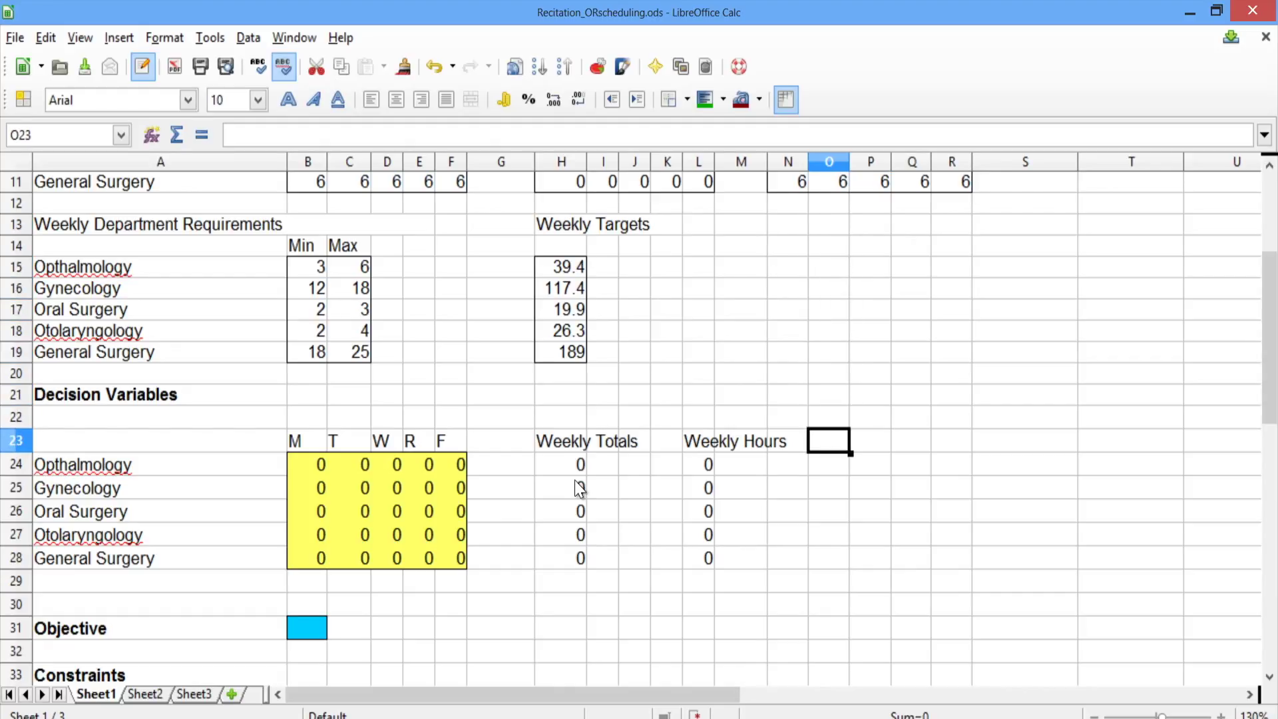
text(% of)
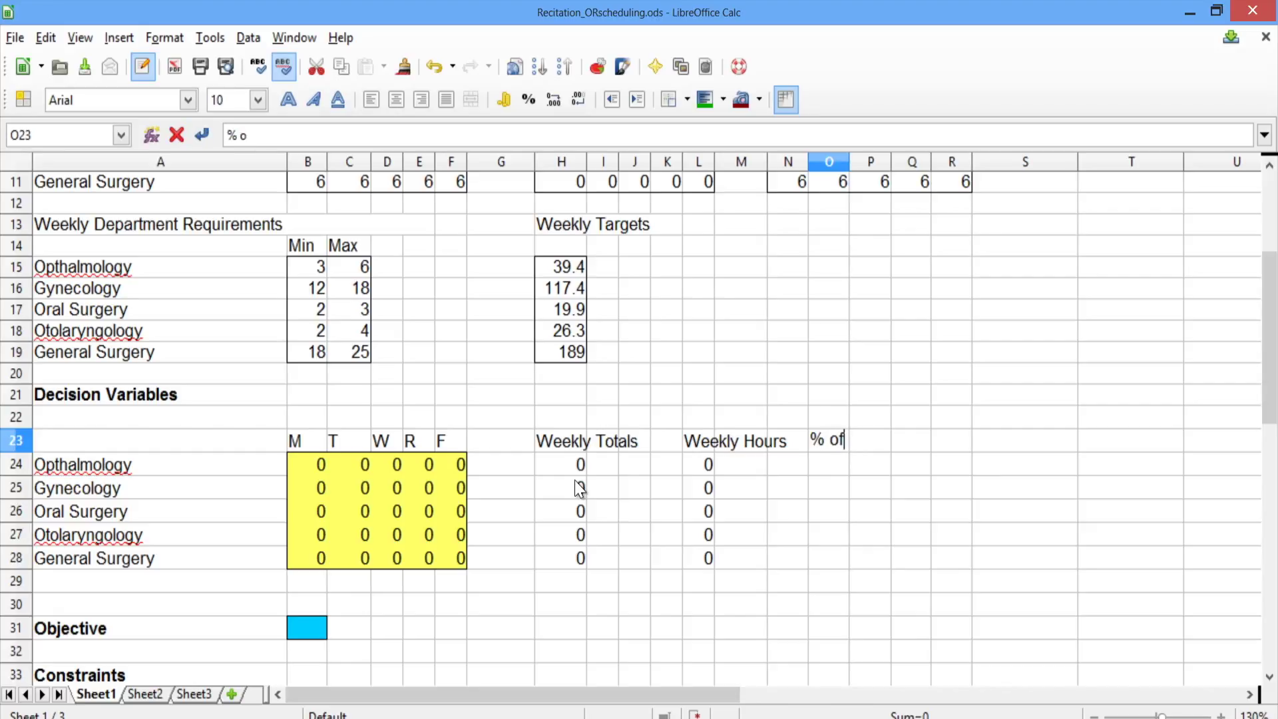
text( Target)
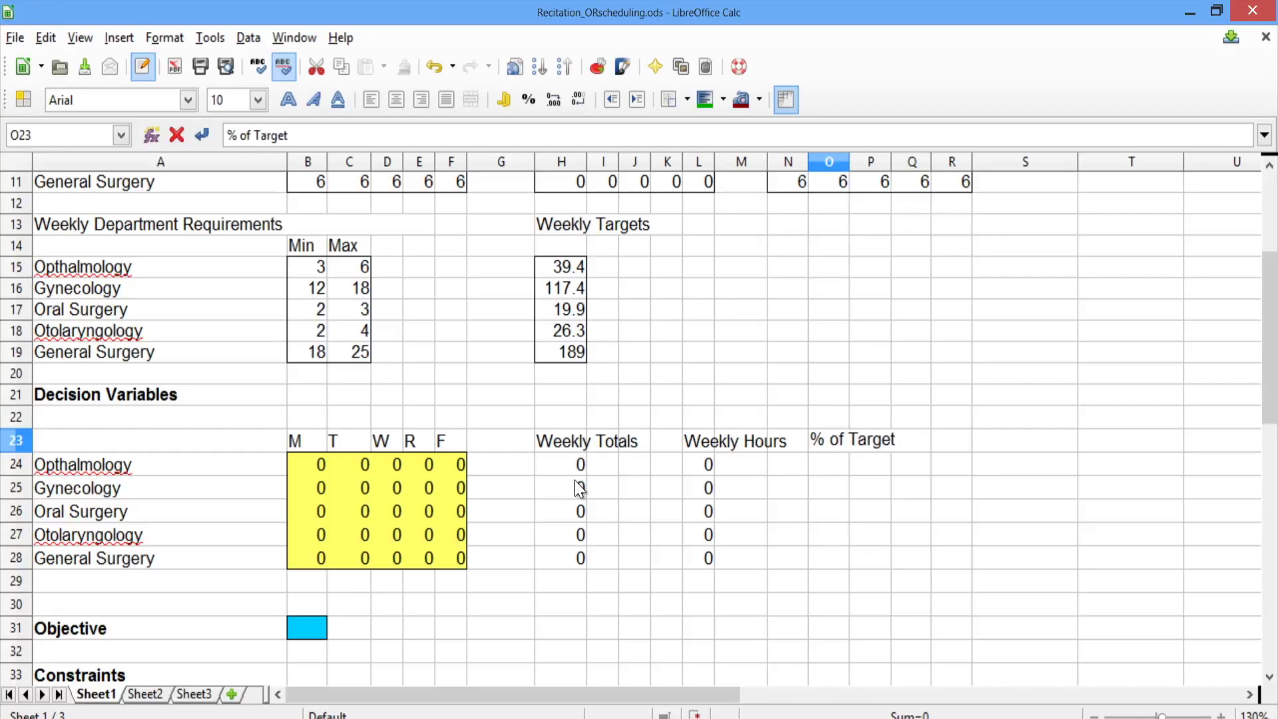
key(Return)
Step: Calculate the Opthalmology share of target in O24 with =L24/H15
text(=)
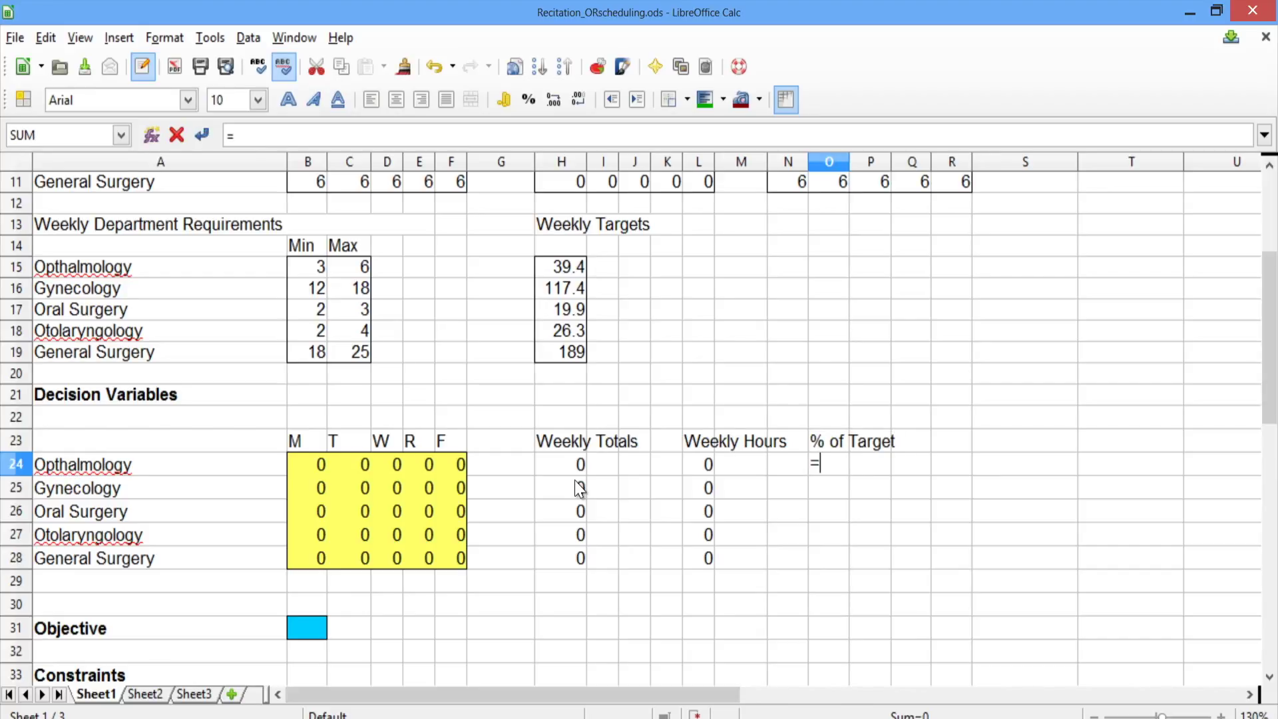
click(702, 454)
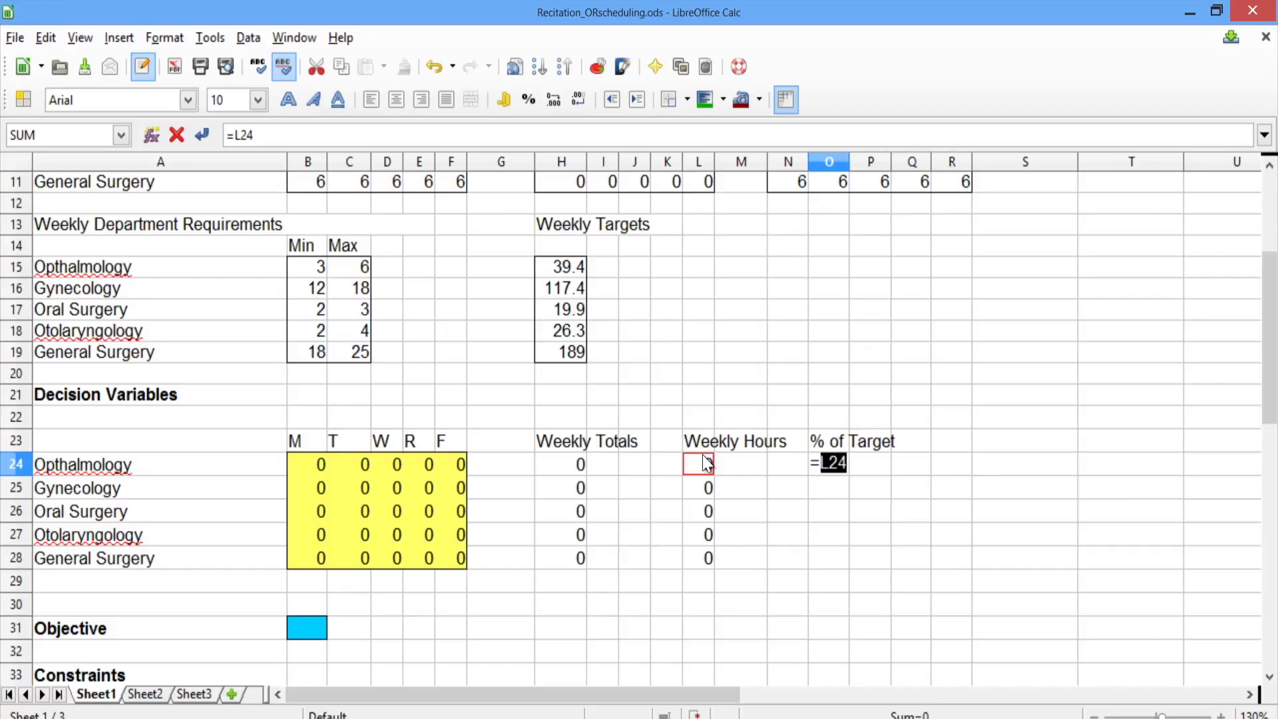
text(/)
click(561, 260)
key(Return)
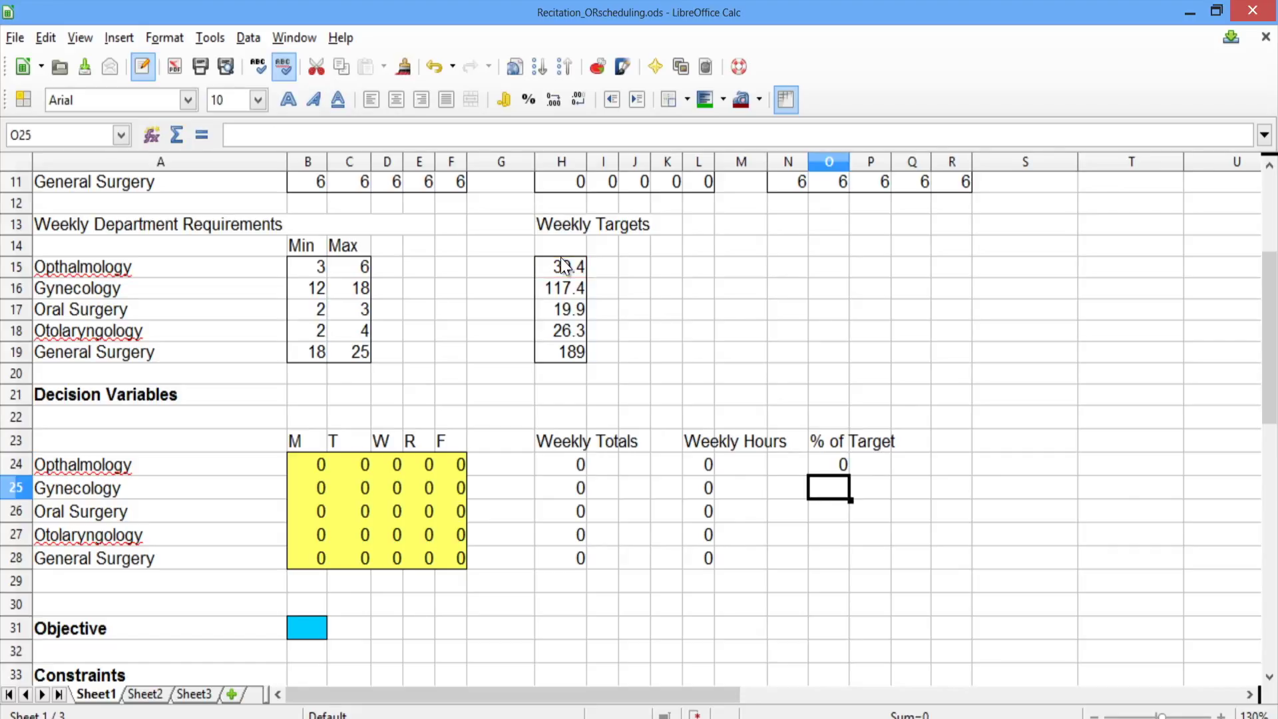
Step: Calculate the Gynecology share of target in O25 with =L25/H16
text(=)
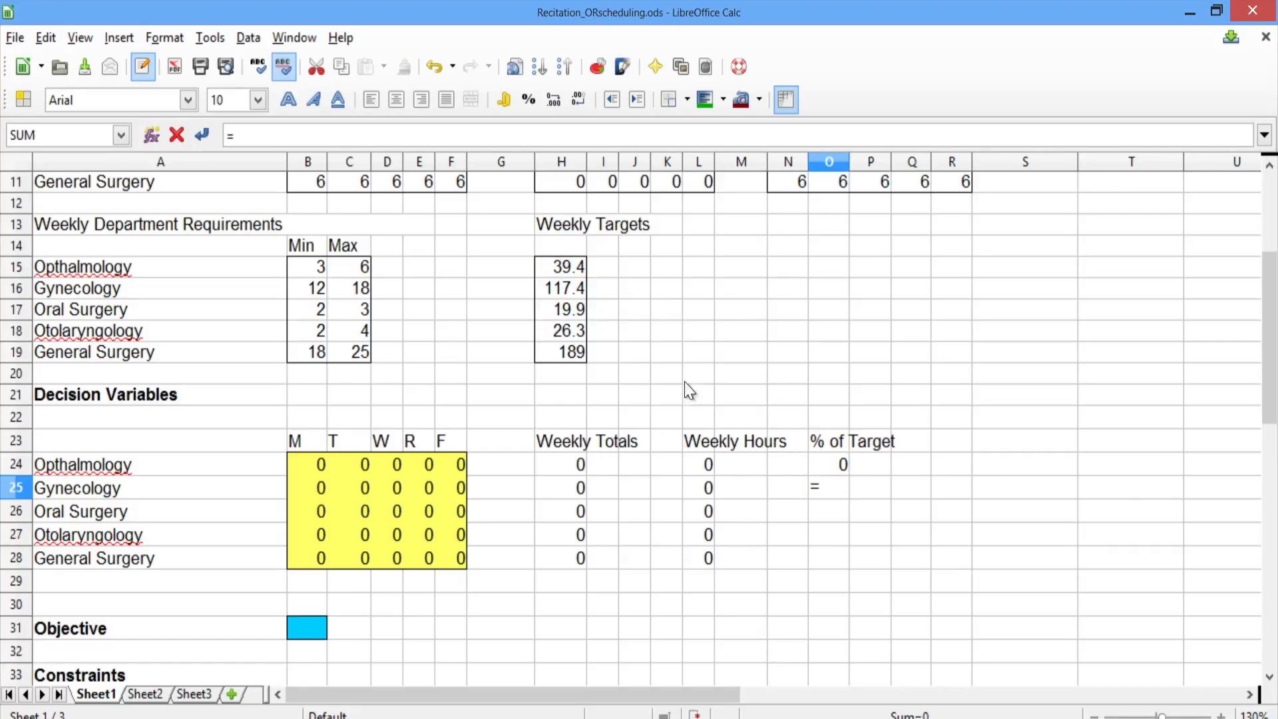
click(703, 489)
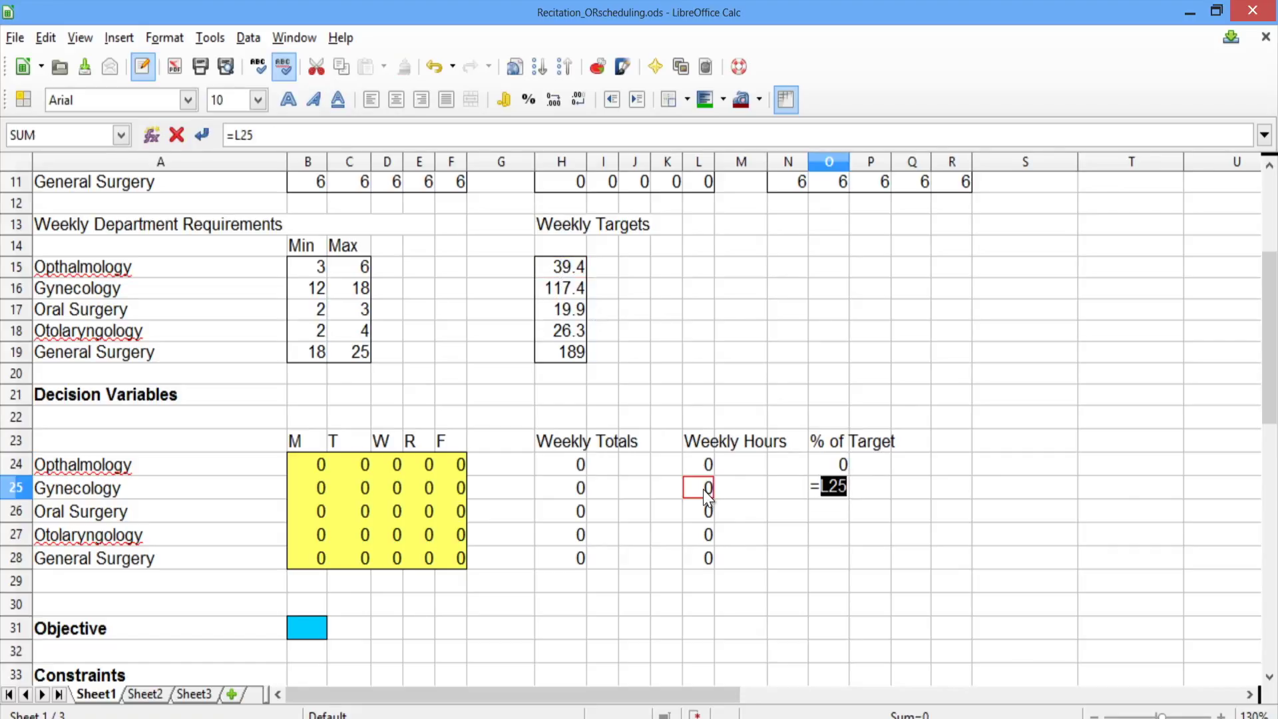
text(/)
click(562, 287)
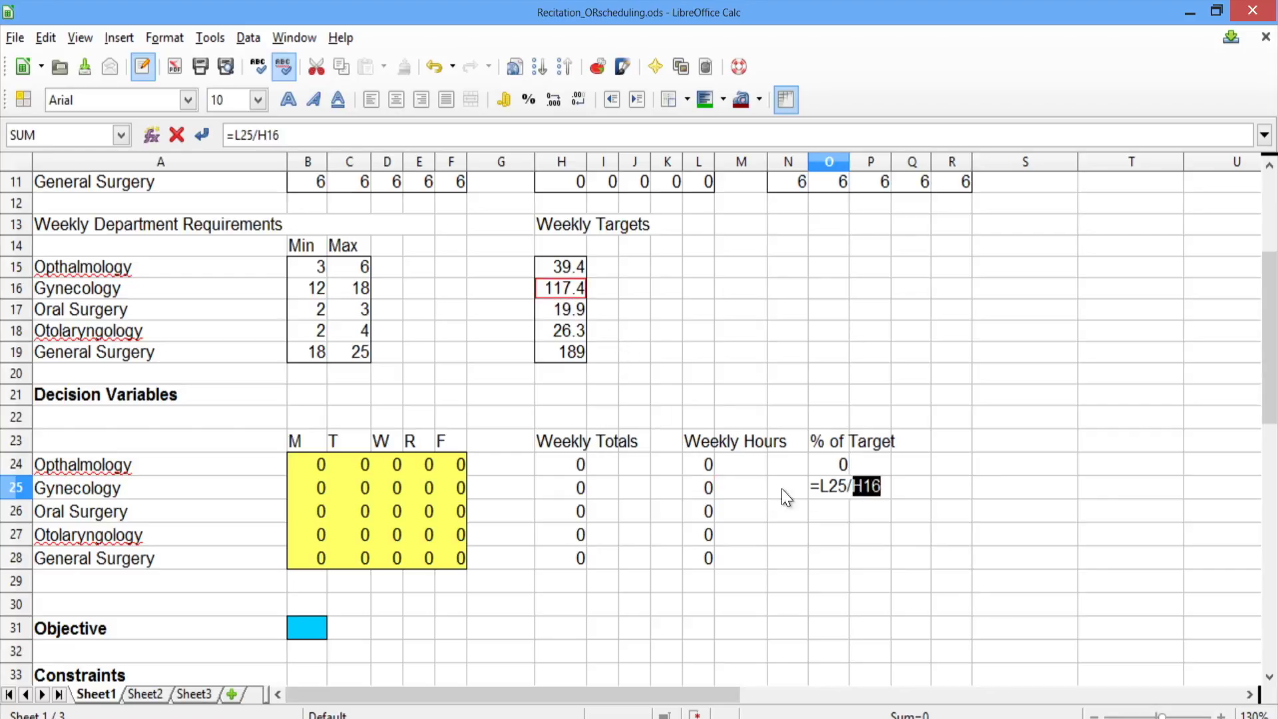
click(829, 504)
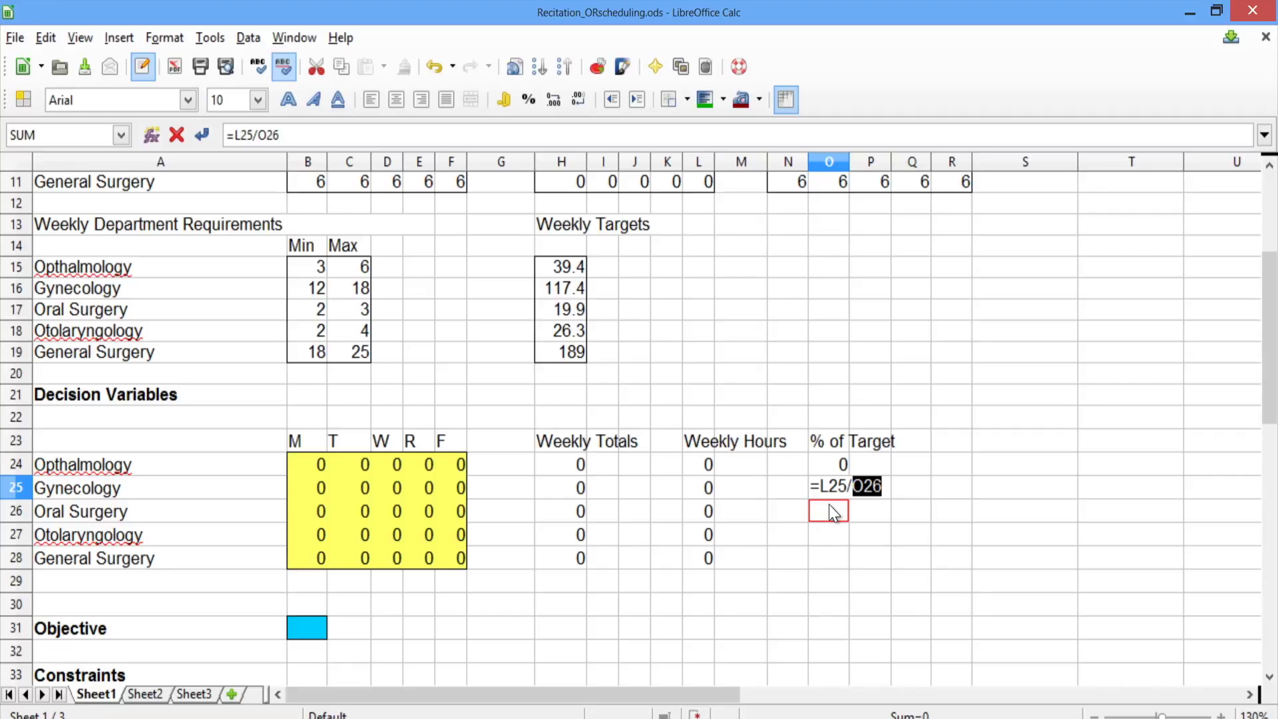
key(BackSpace)
key(BackSpace)
key(BackSpace)
click(550, 291)
key(Return)
Step: Calculate the Oral Surgery share of target in O26 with =L26/H17
text(=)
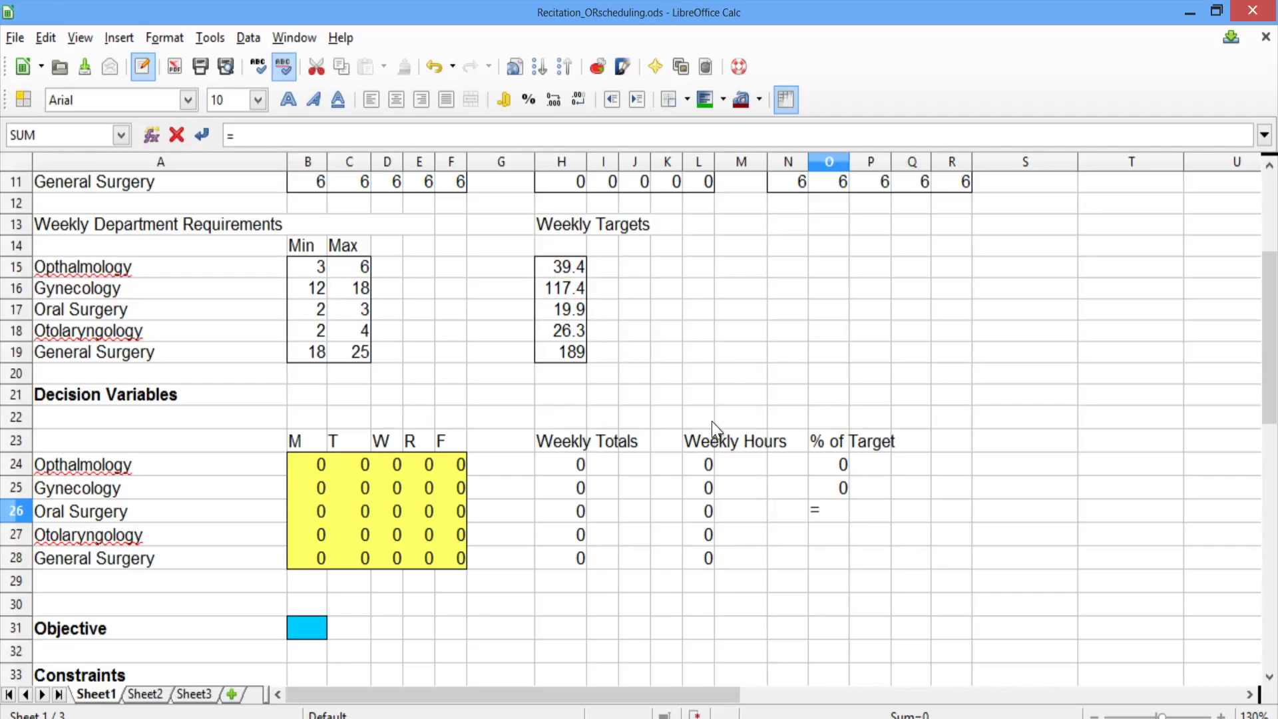
click(703, 514)
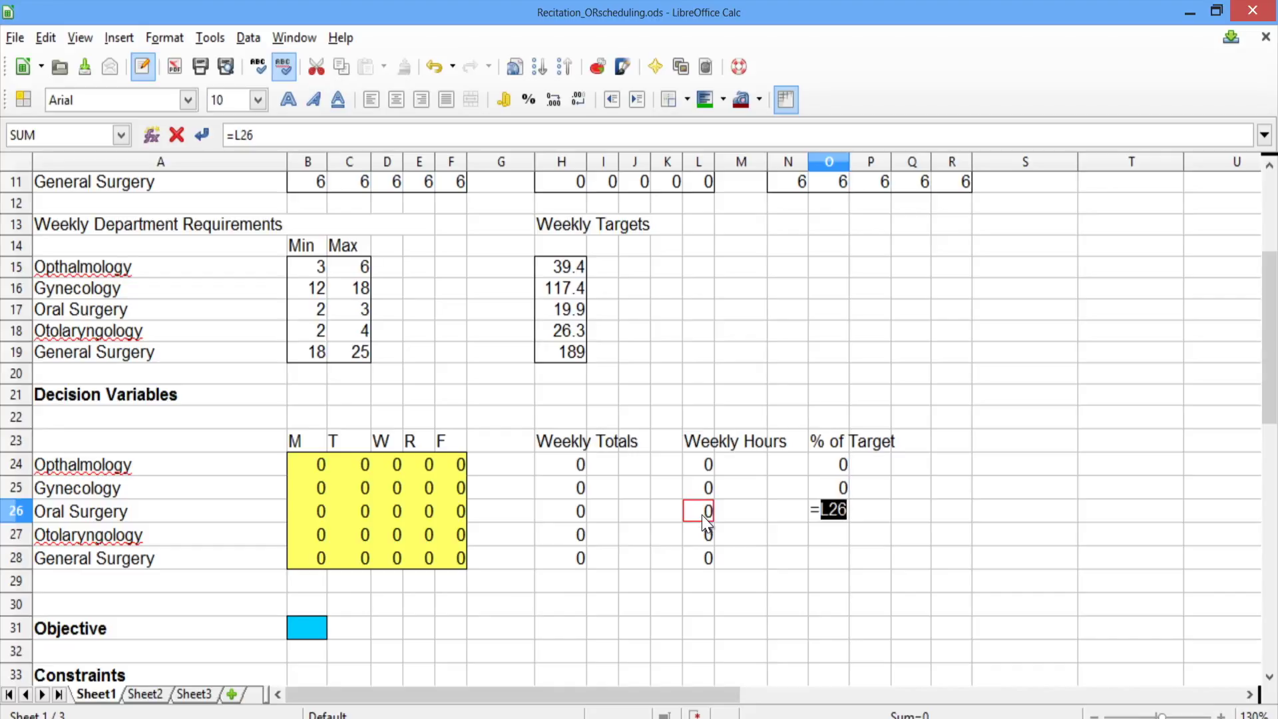
text(/)
click(563, 305)
key(Return)
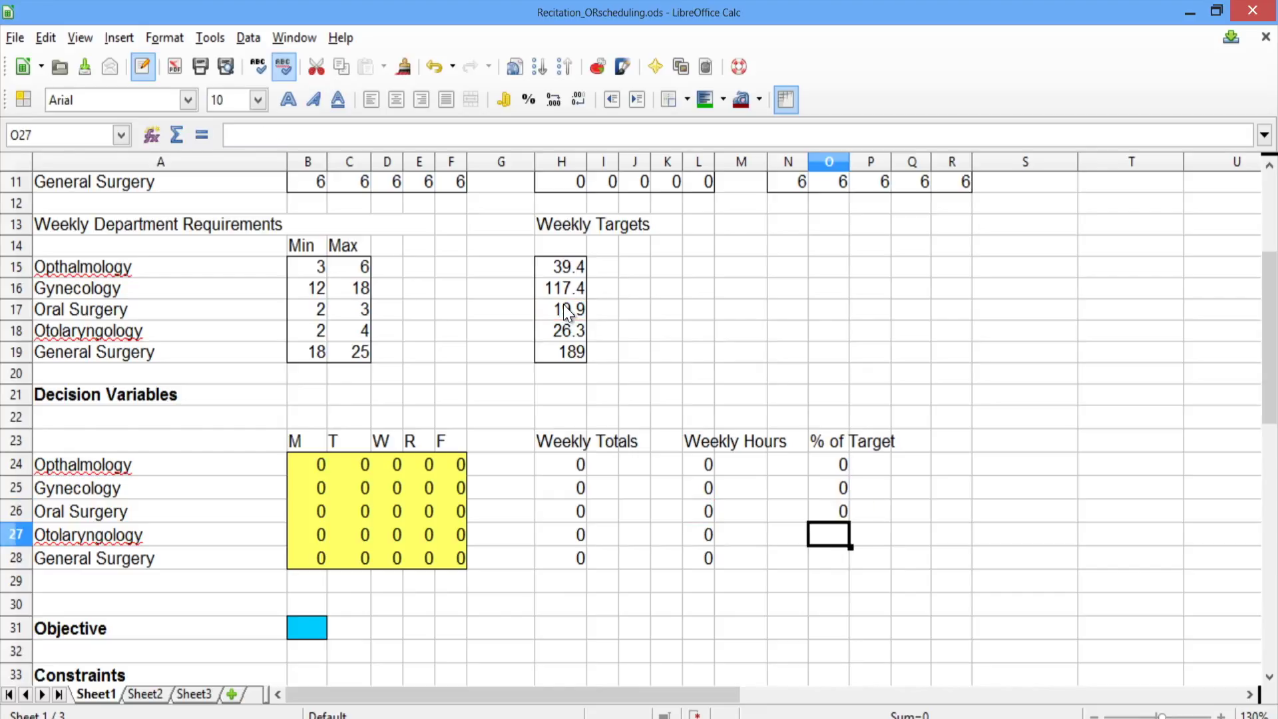
Step: Calculate the Otolaryngology share of target in O27 with =L27/H18
text(=)
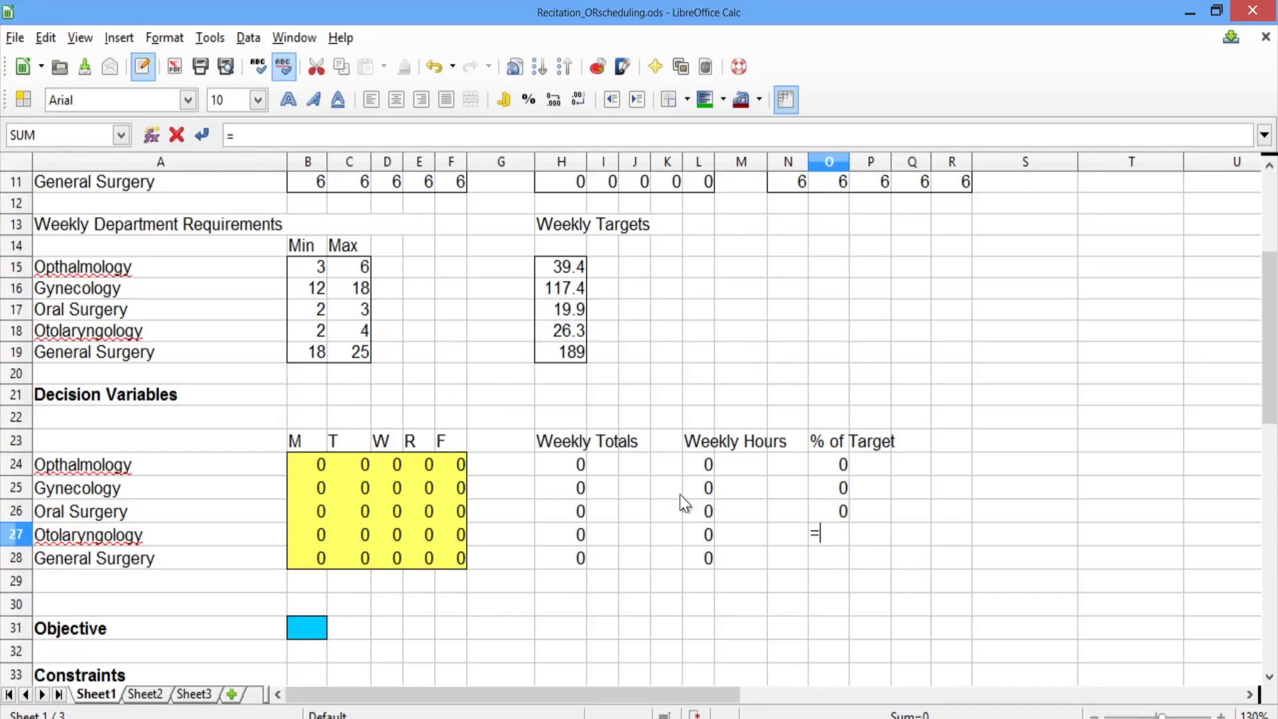
click(702, 537)
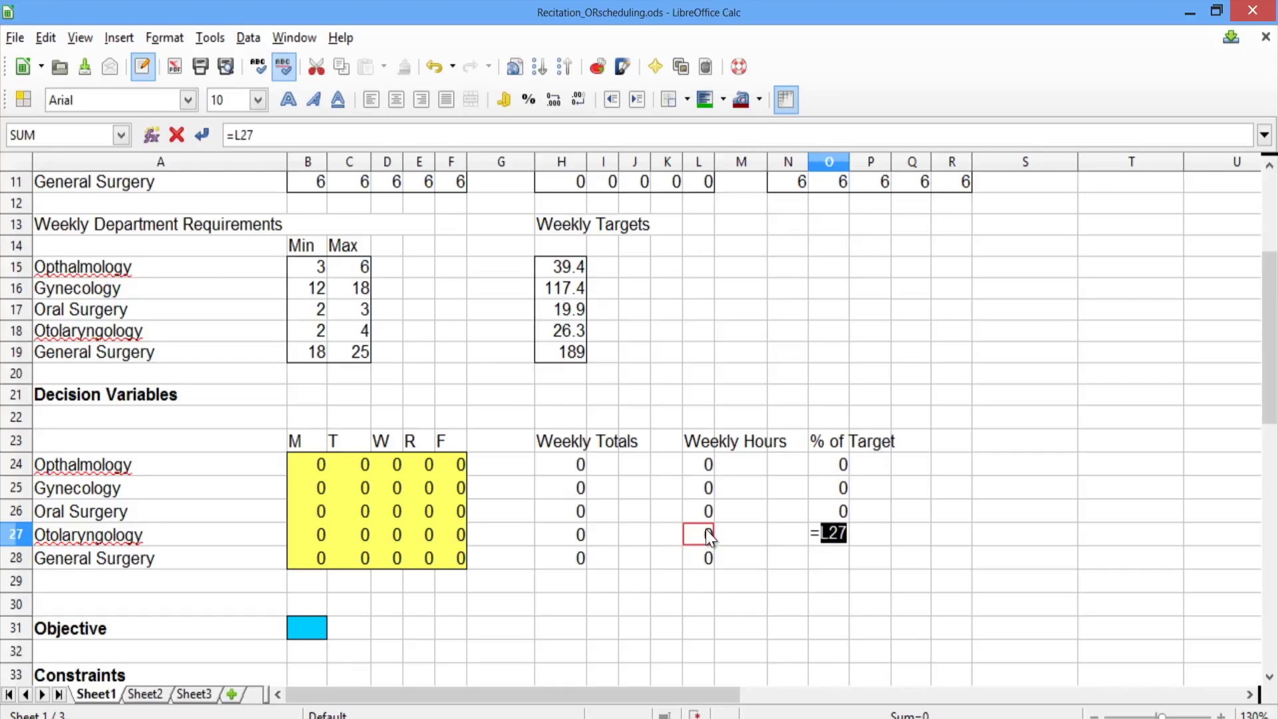
text(/)
click(560, 327)
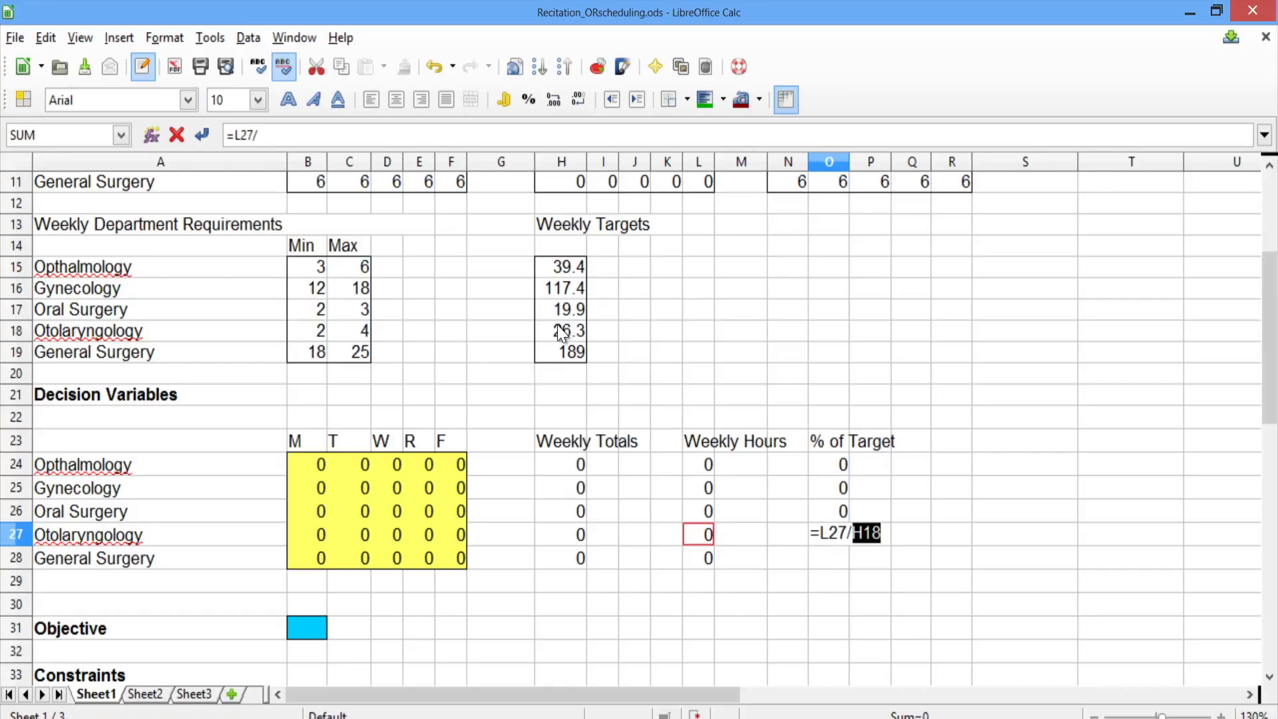
key(Return)
Step: Calculate the General Surgery share of target in O28 with =L28/H19
text(=)
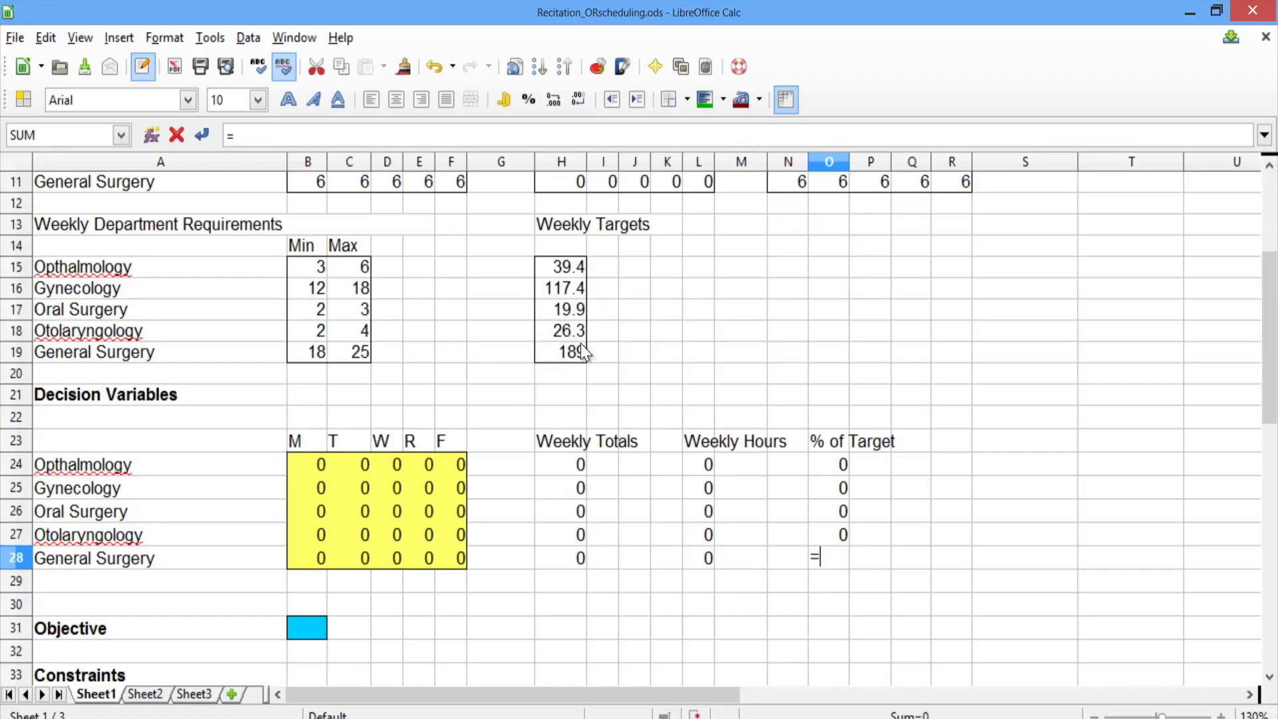
click(706, 547)
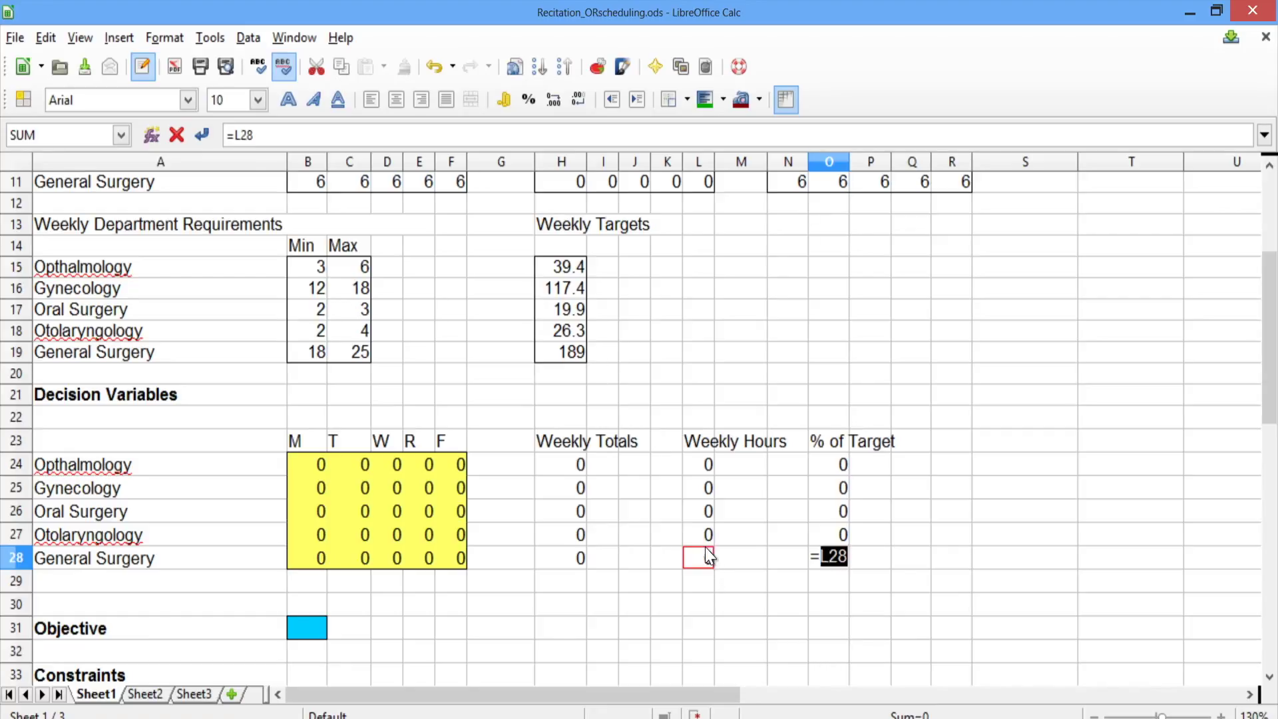
text(/)
click(553, 353)
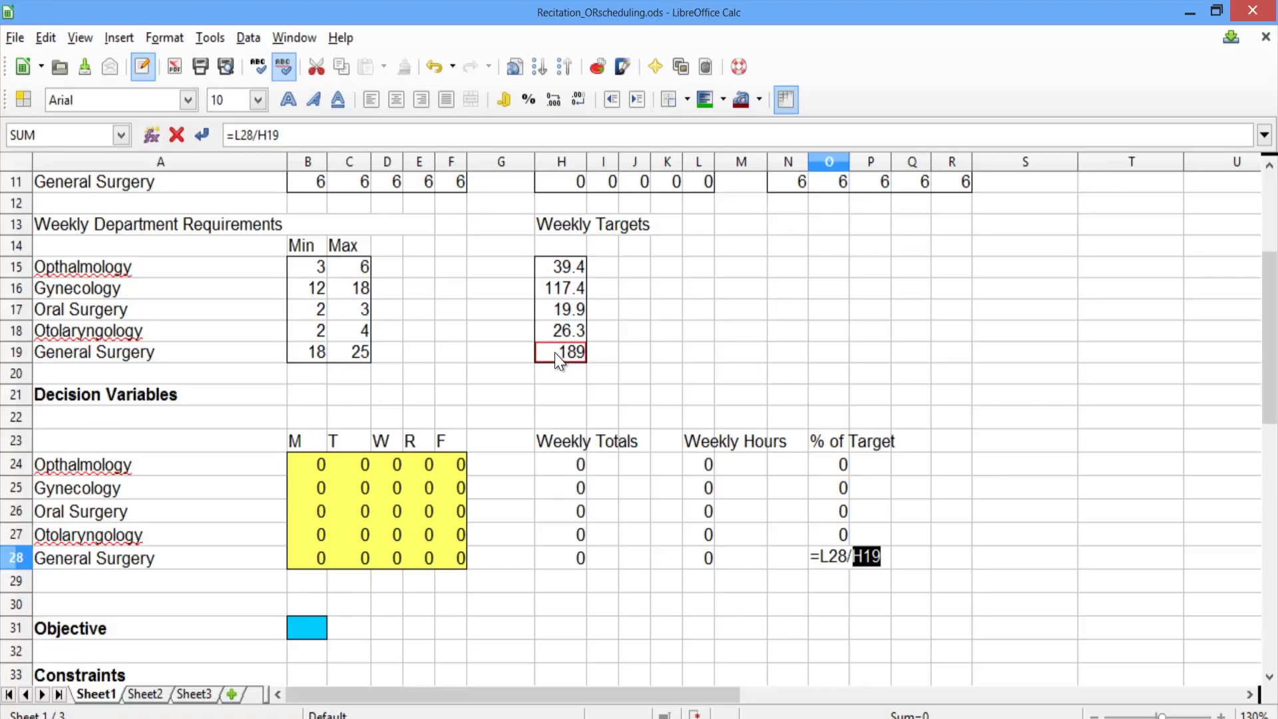
key(Return)
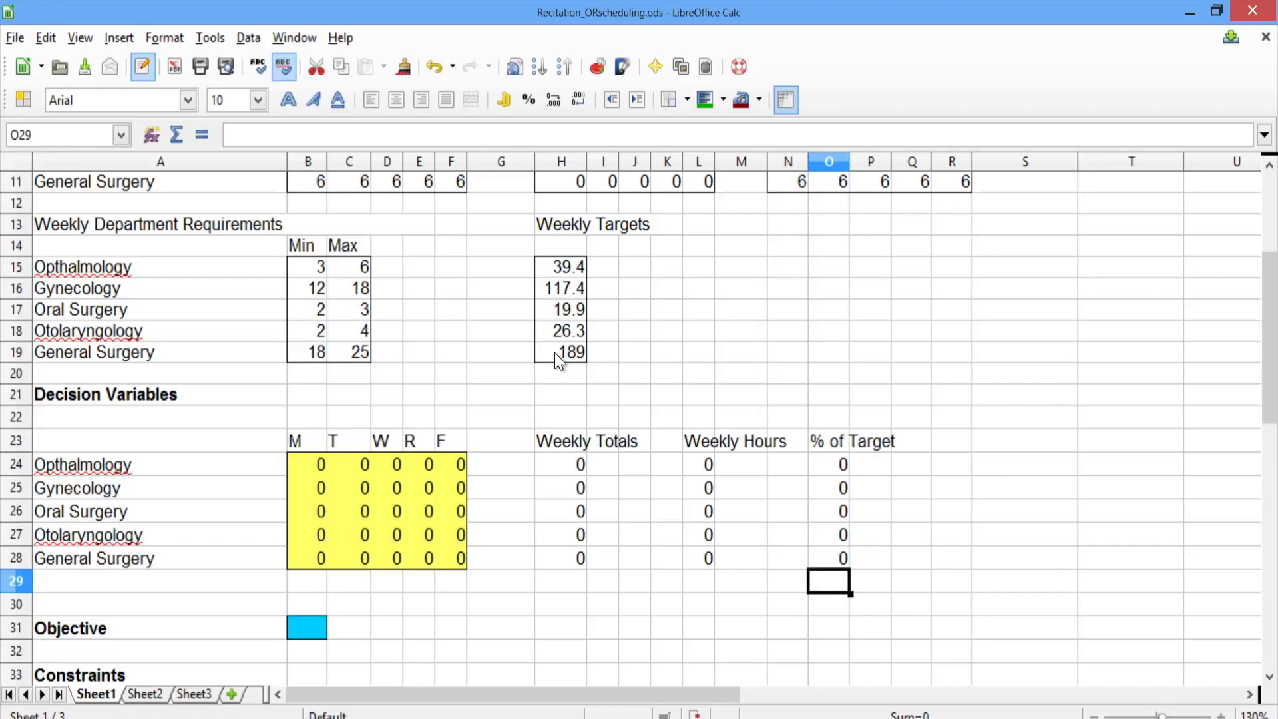
Step: Set the Objective cell B31 to the sum of the % of Target values with =SUM(O24:O28)
key(Down)
key(Down)
key(Left)
key(Left)
key(Left)
key(Left)
key(Left)
key(Left)
key(Left)
key(Left)
key(Left)
key(Left)
key(Left)
key(Left)
key(Left)
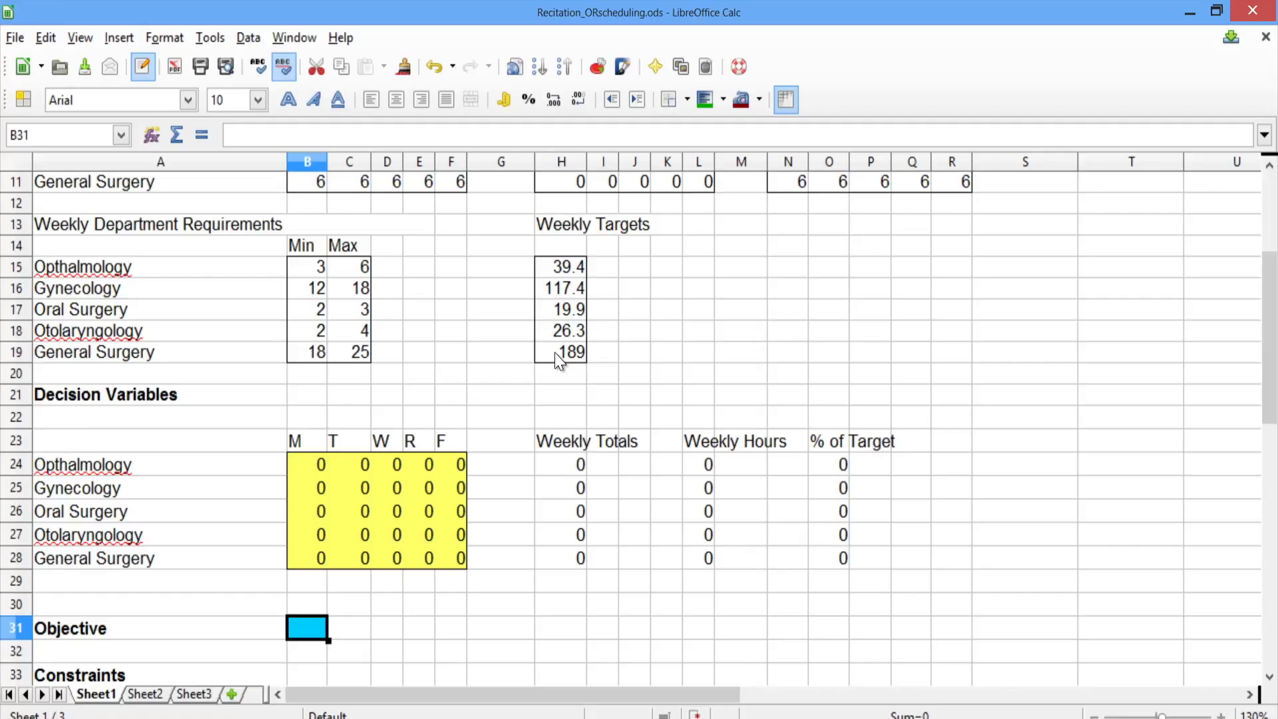
text(=sum()
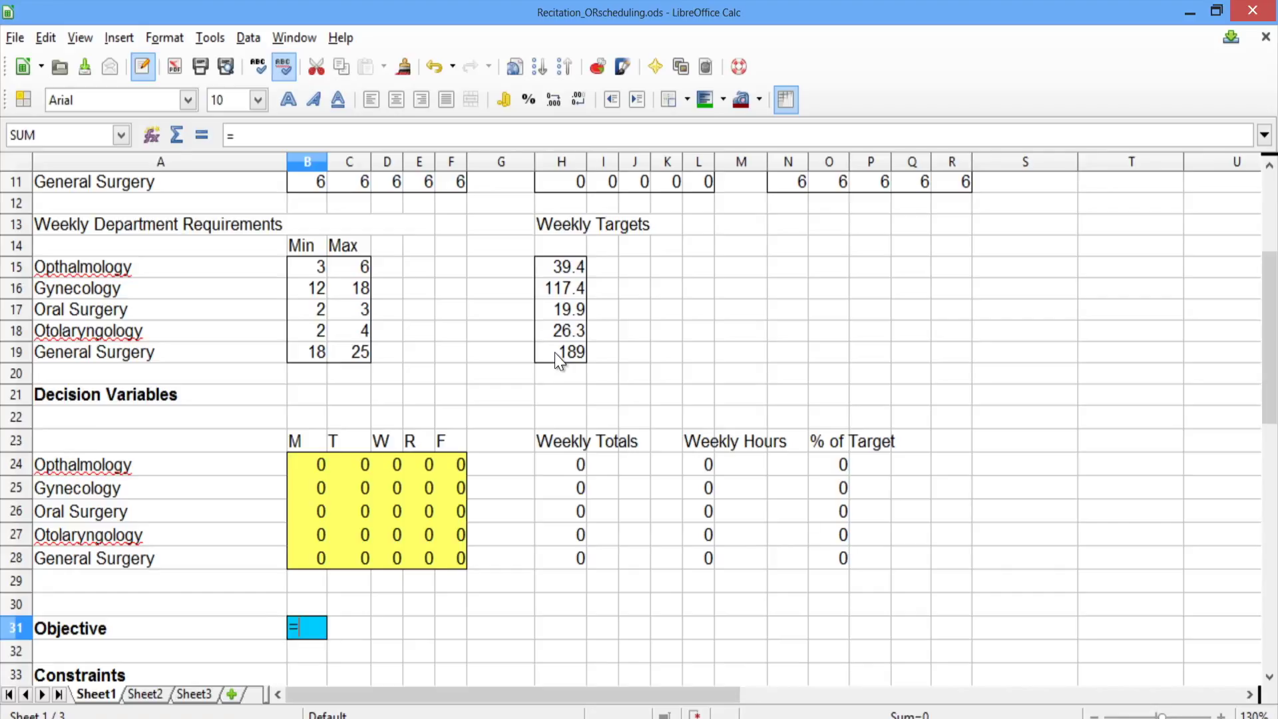
click(1036, 247)
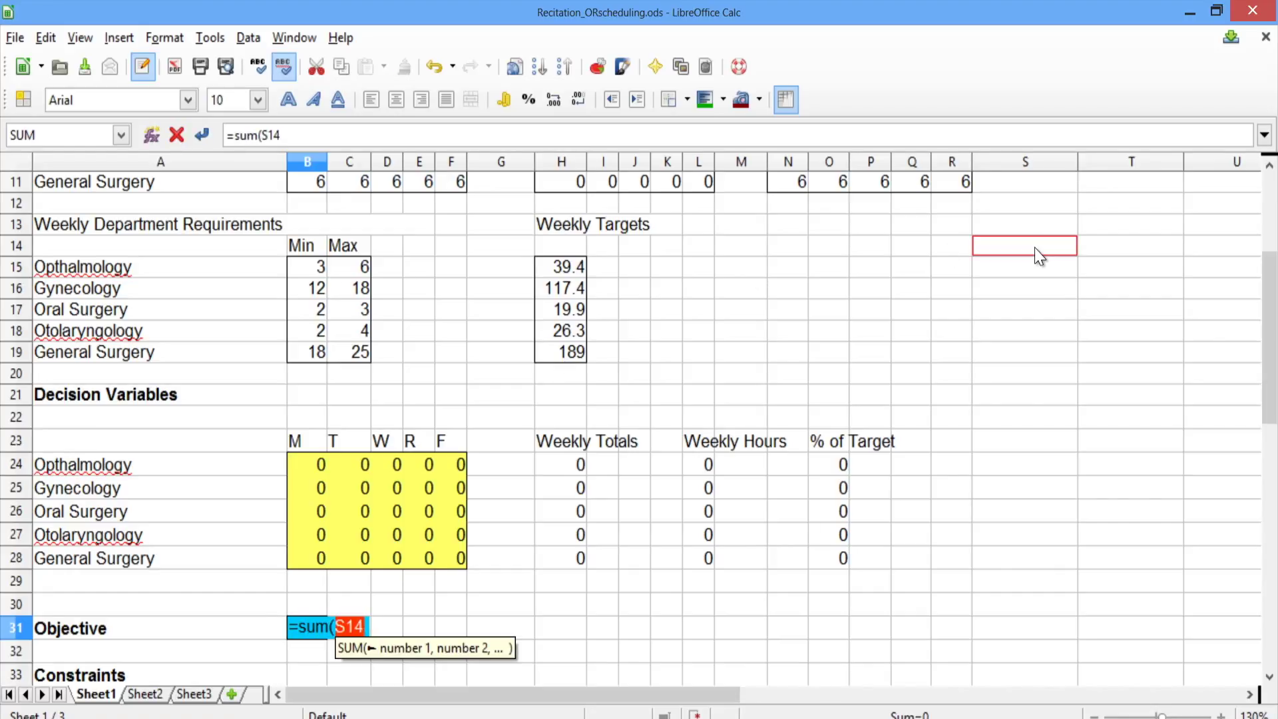
drag(833, 465, 848, 569)
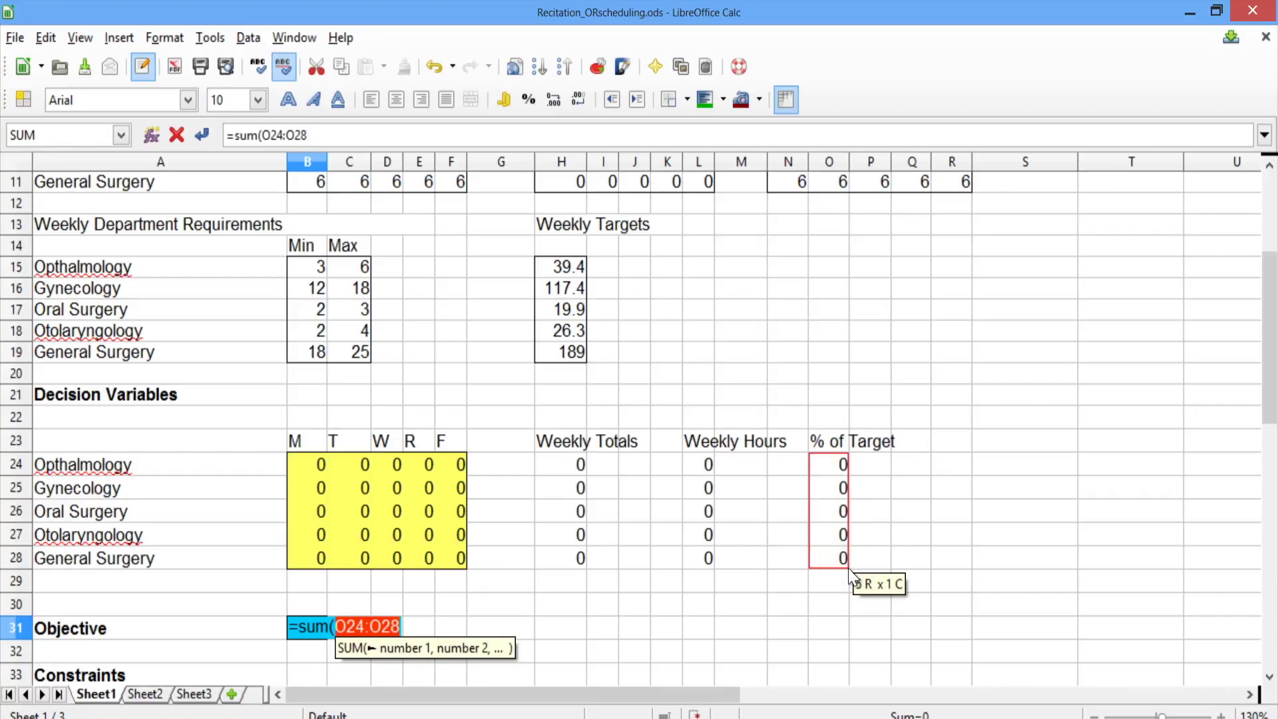
text())
key(Return)
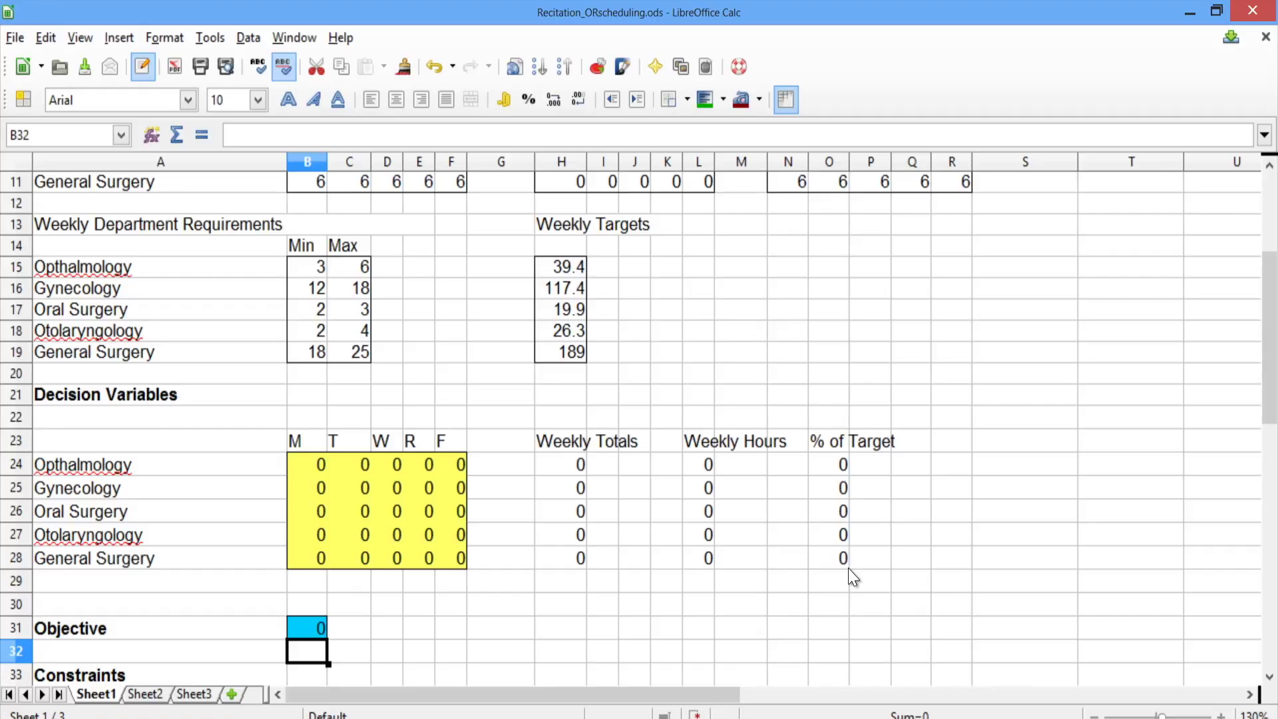
Step: Examine the Constraints list below the objective, starting with the integer and total daily OR constraints
key(Down)
key(Down)
key(Down)
key(Down)
key(Down)
key(Down)
key(Down)
key(Down)
key(Down)
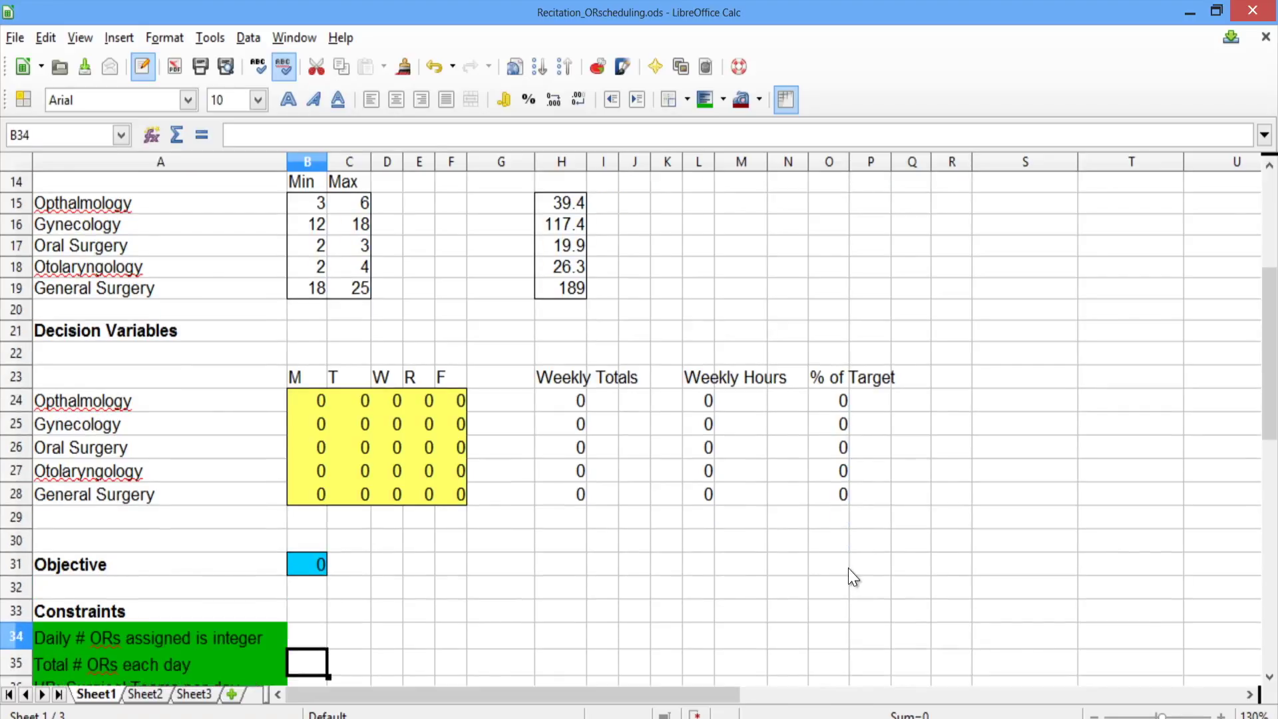
key(Down)
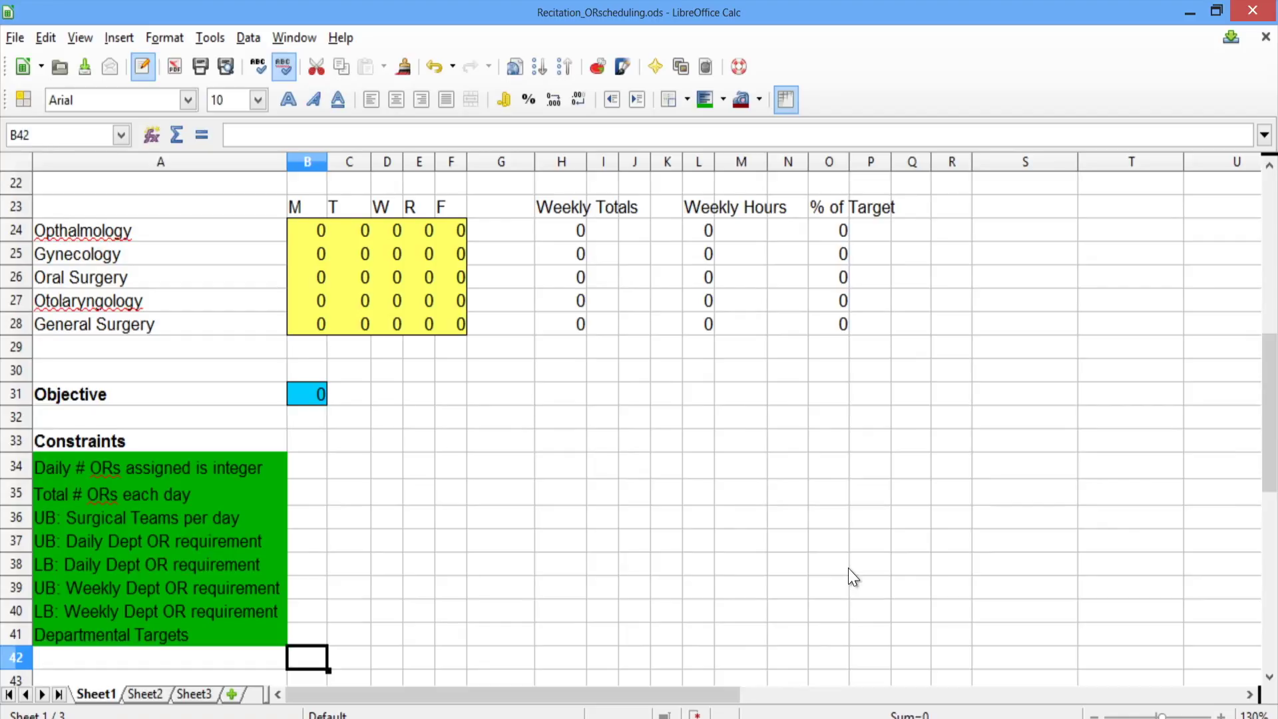
click(301, 472)
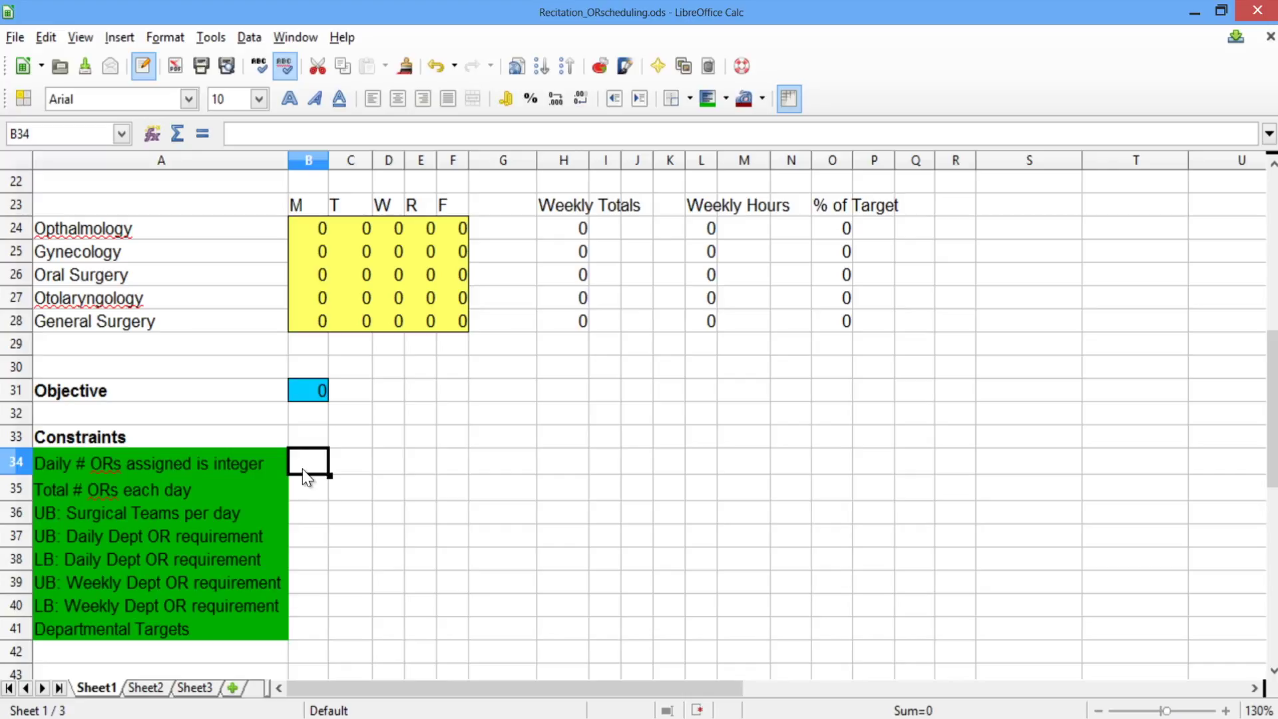
key(Return)
click(302, 469)
key(Down)
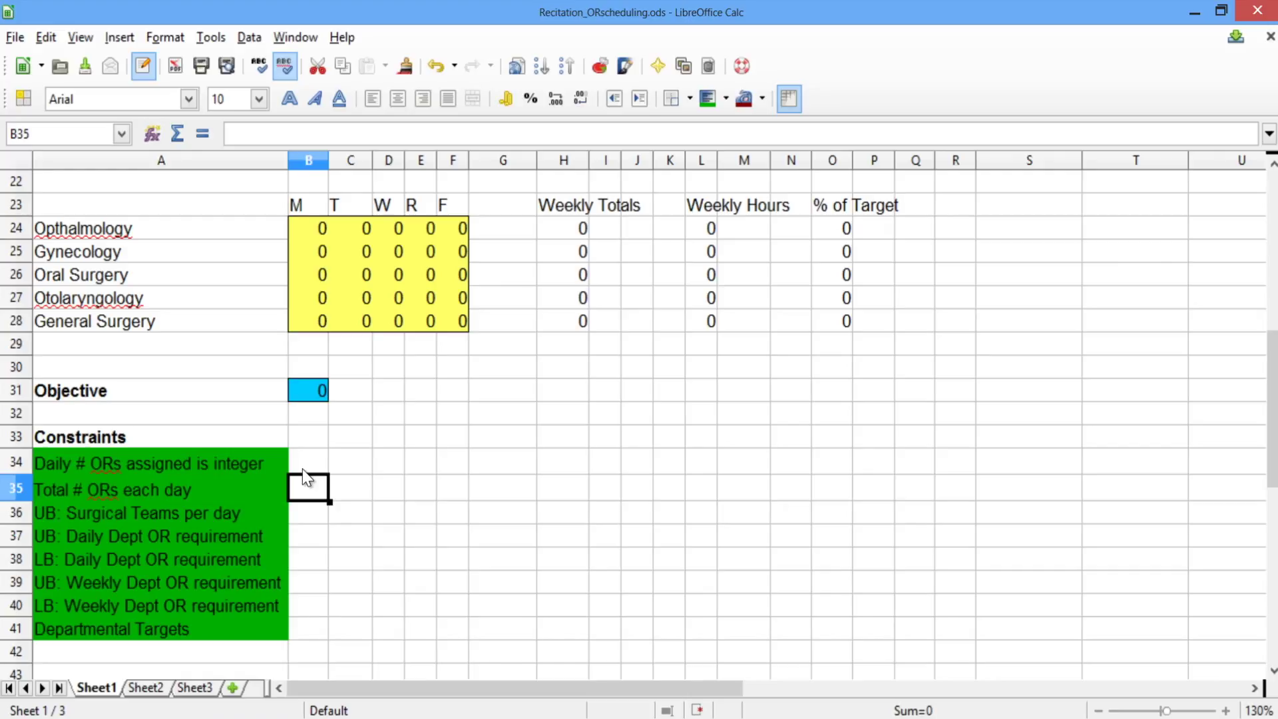
Step: Label cell A29, beneath the decision variable departments, "Total # ORs each day"
key(Up)
key(Up)
key(Up)
key(Up)
key(Up)
key(Up)
key(Left)
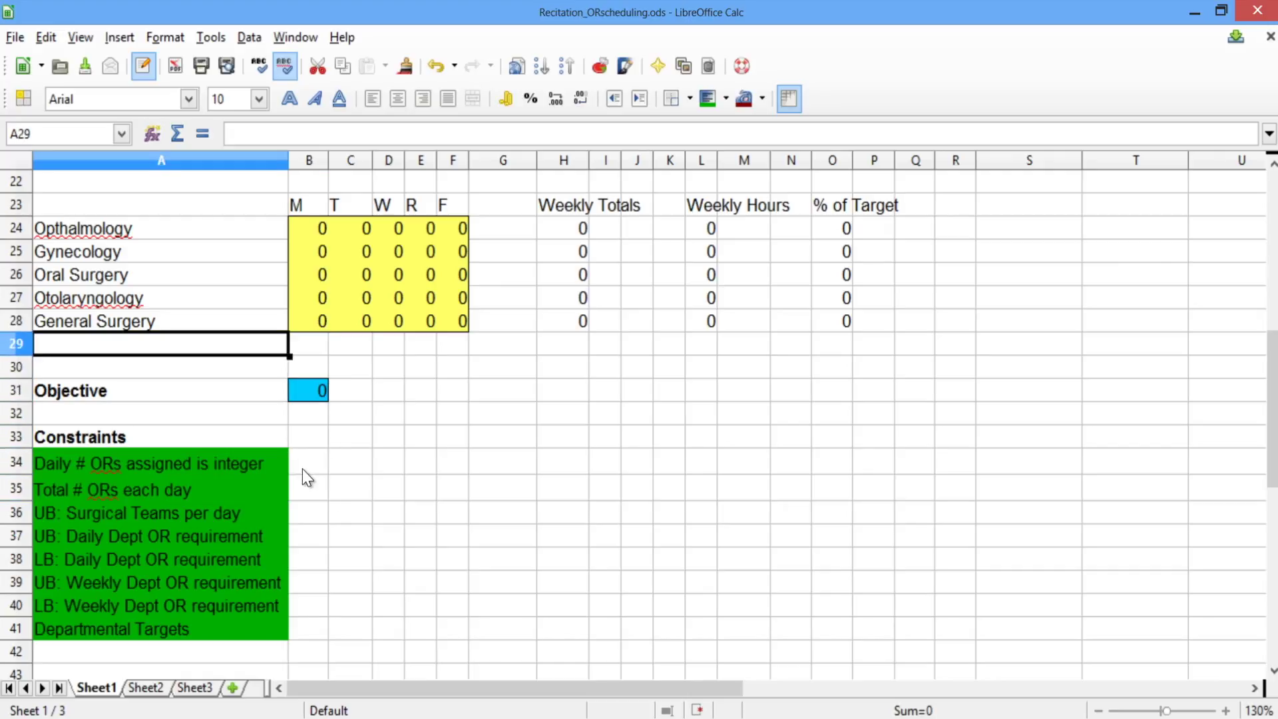
text(Total)
key(Tab)
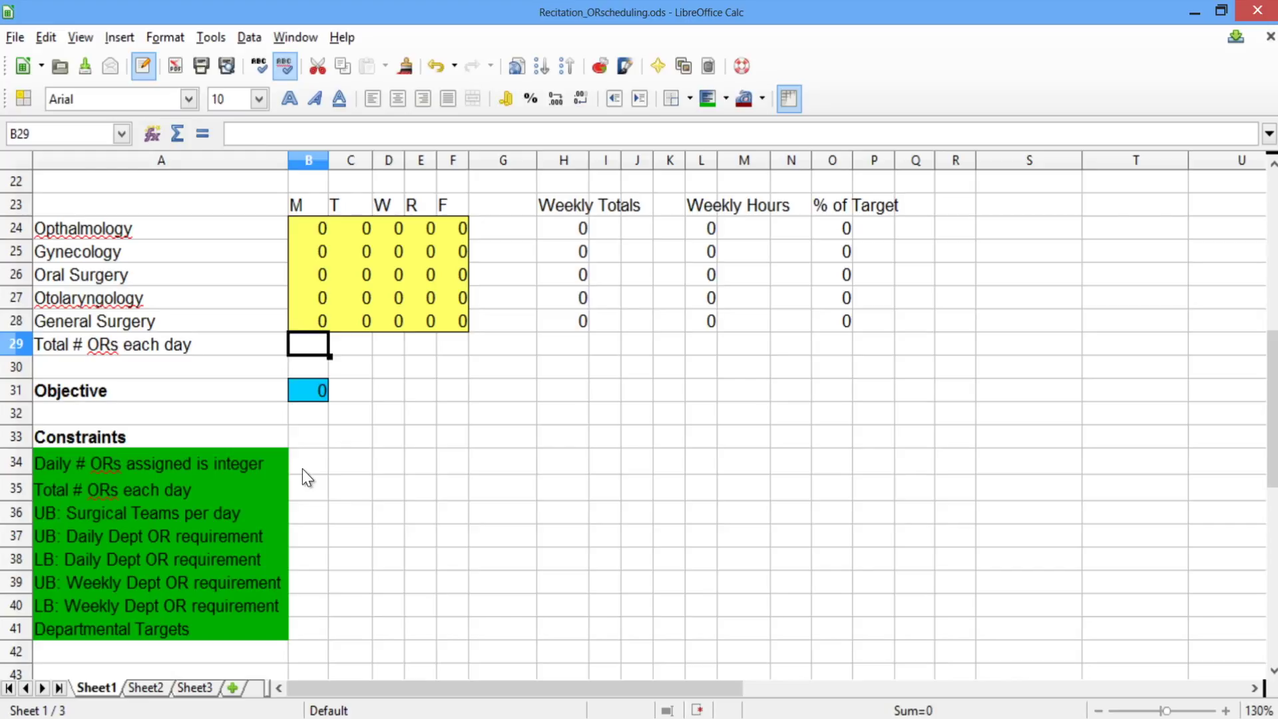
Step: Total Monday's assigned ORs in B29 with =SUM(B24:B28) and fill the formula across to Friday in F29
text(=s)
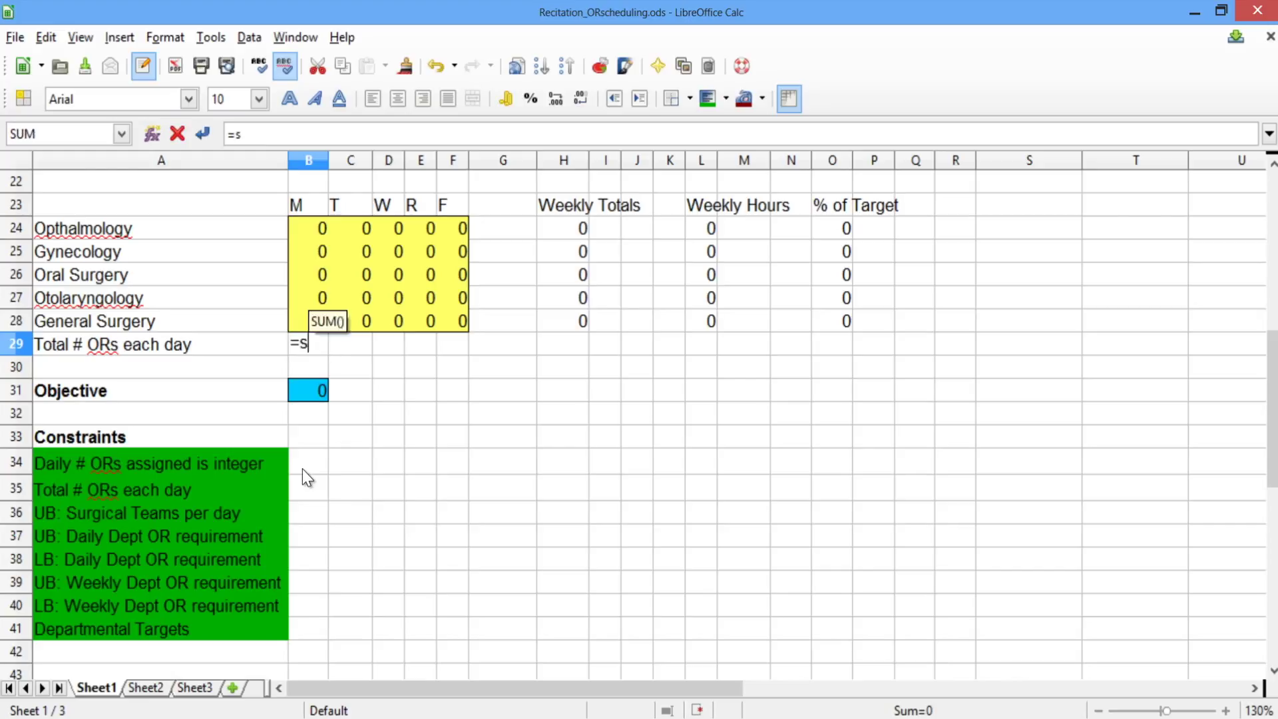
text(um()
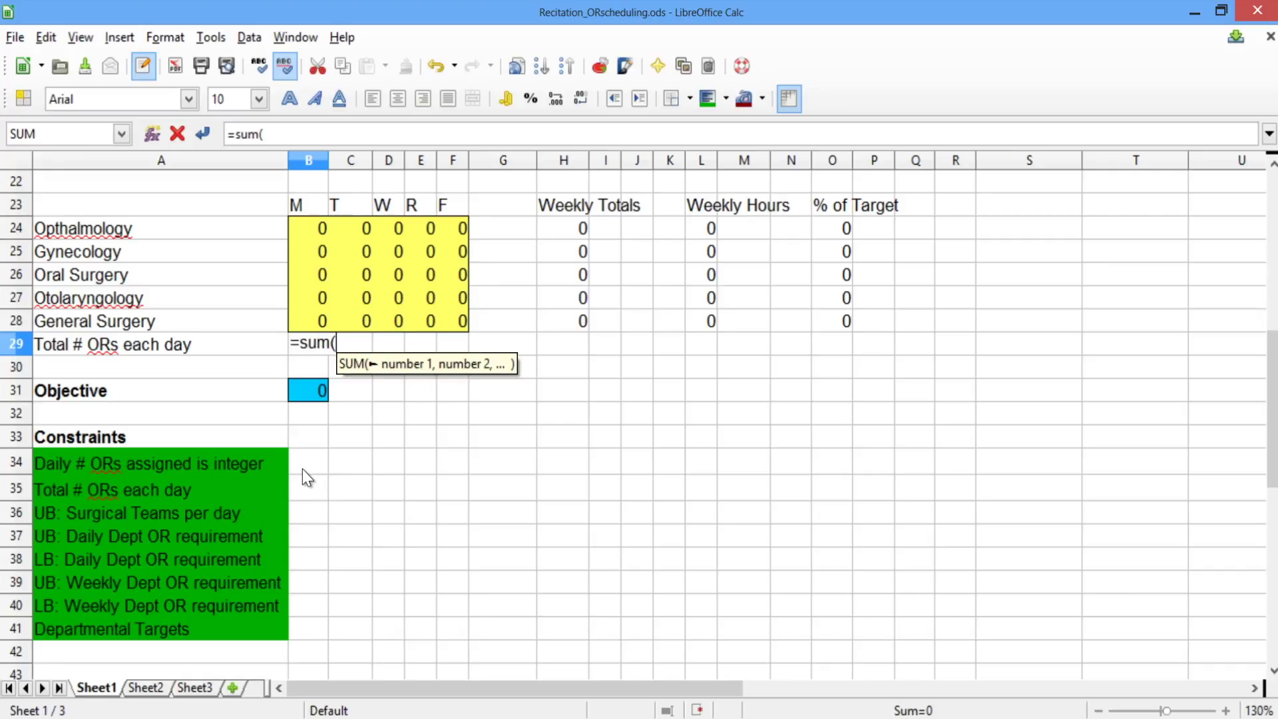
drag(315, 229, 318, 322)
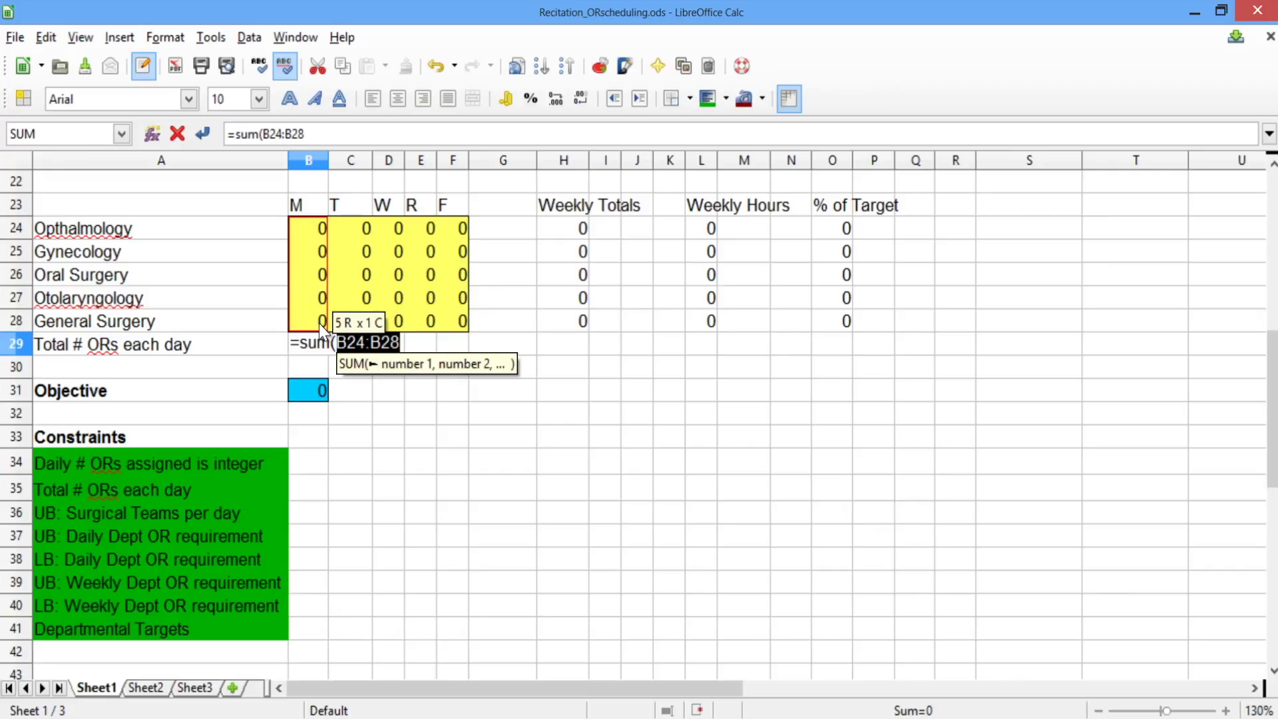
text())
key(Return)
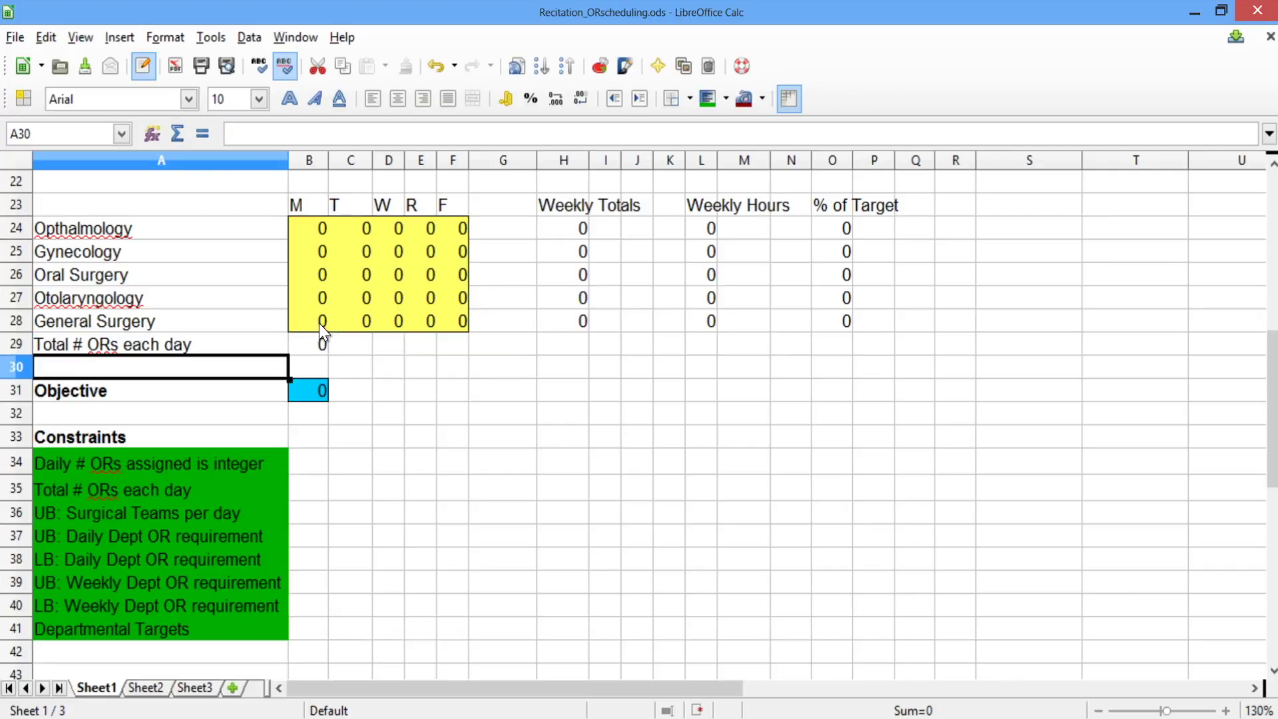
click(326, 340)
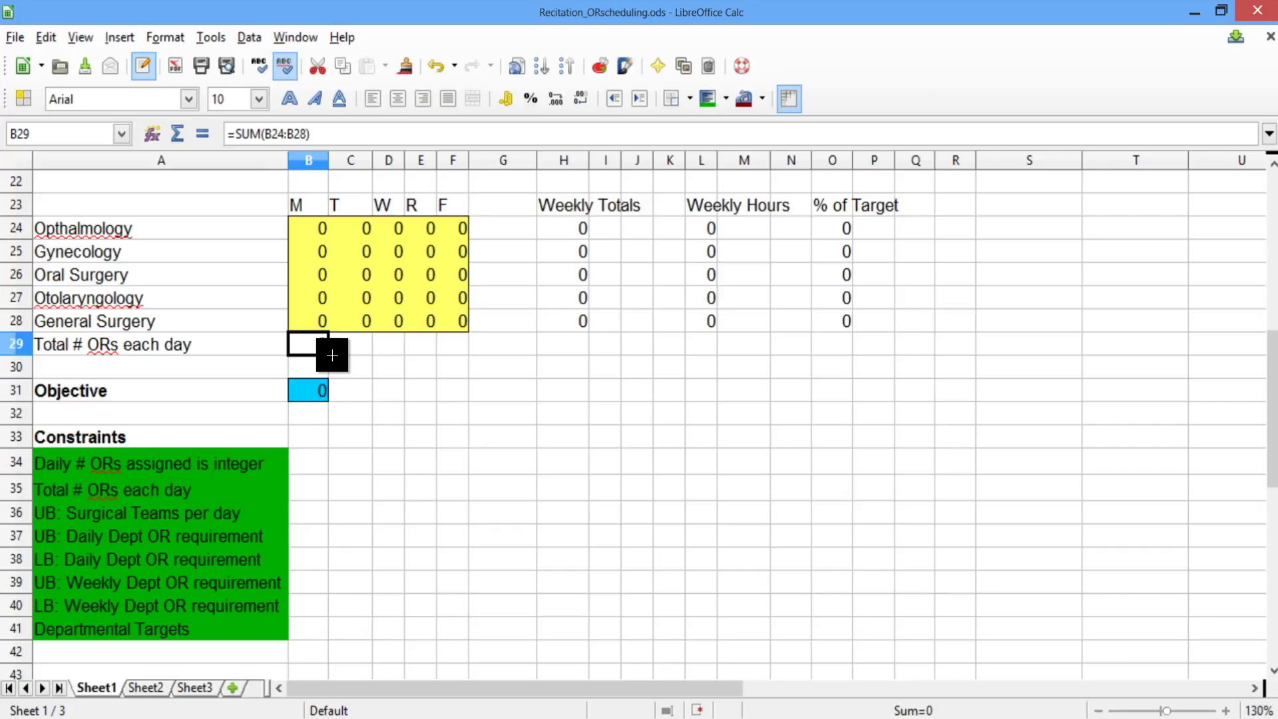
drag(332, 355, 461, 362)
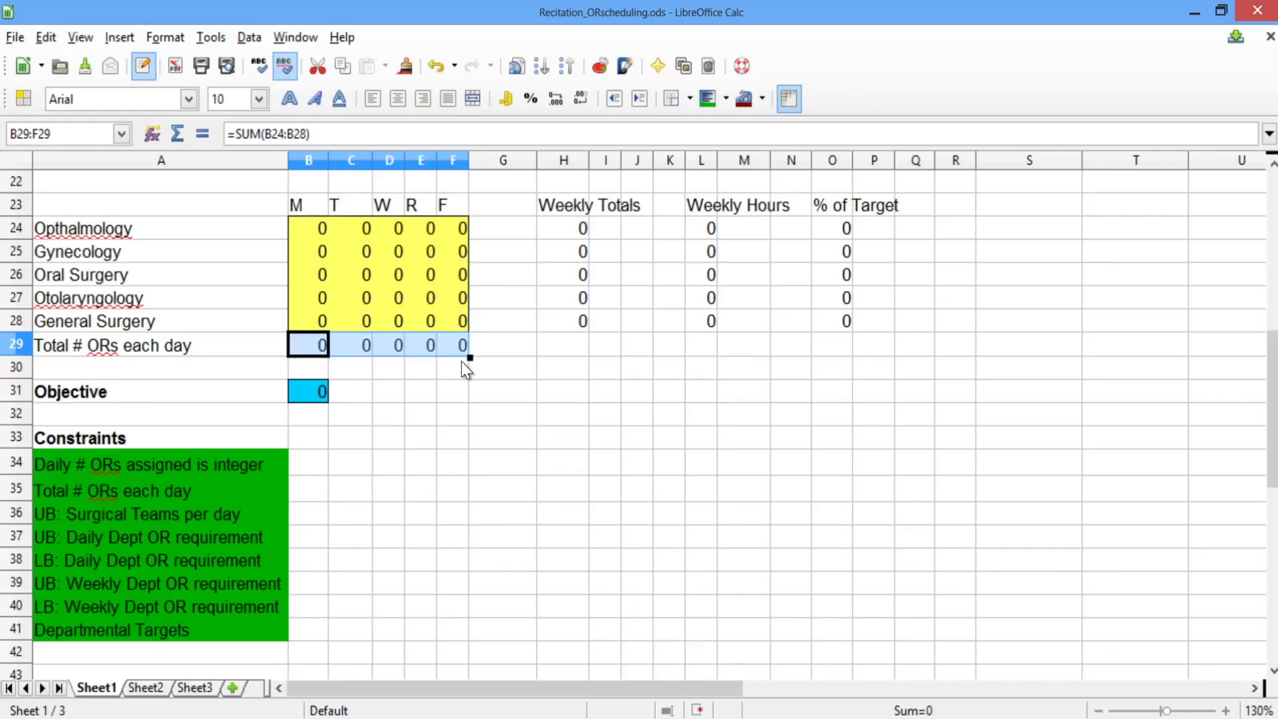
Step: Review the constraints one by one from the total ORs each day to the daily department lower bound
key(Down)
key(Down)
key(Down)
key(Down)
key(Down)
key(Down)
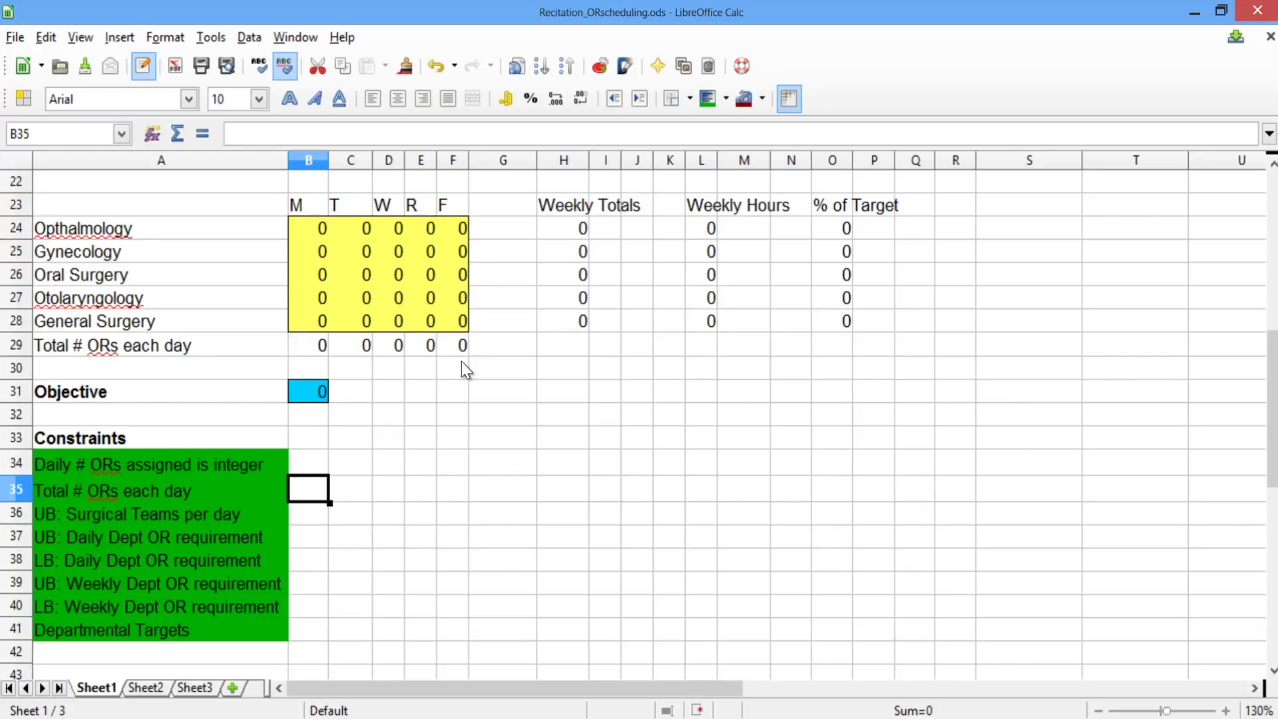
key(Down)
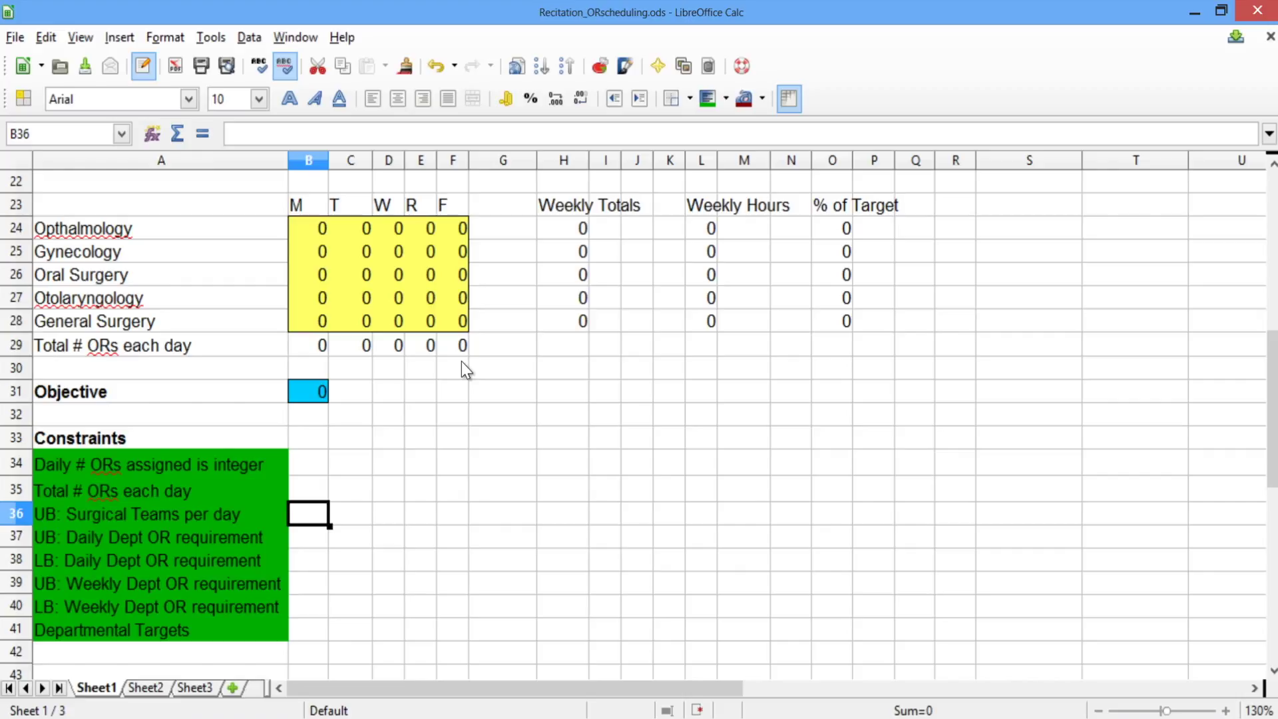
key(Down)
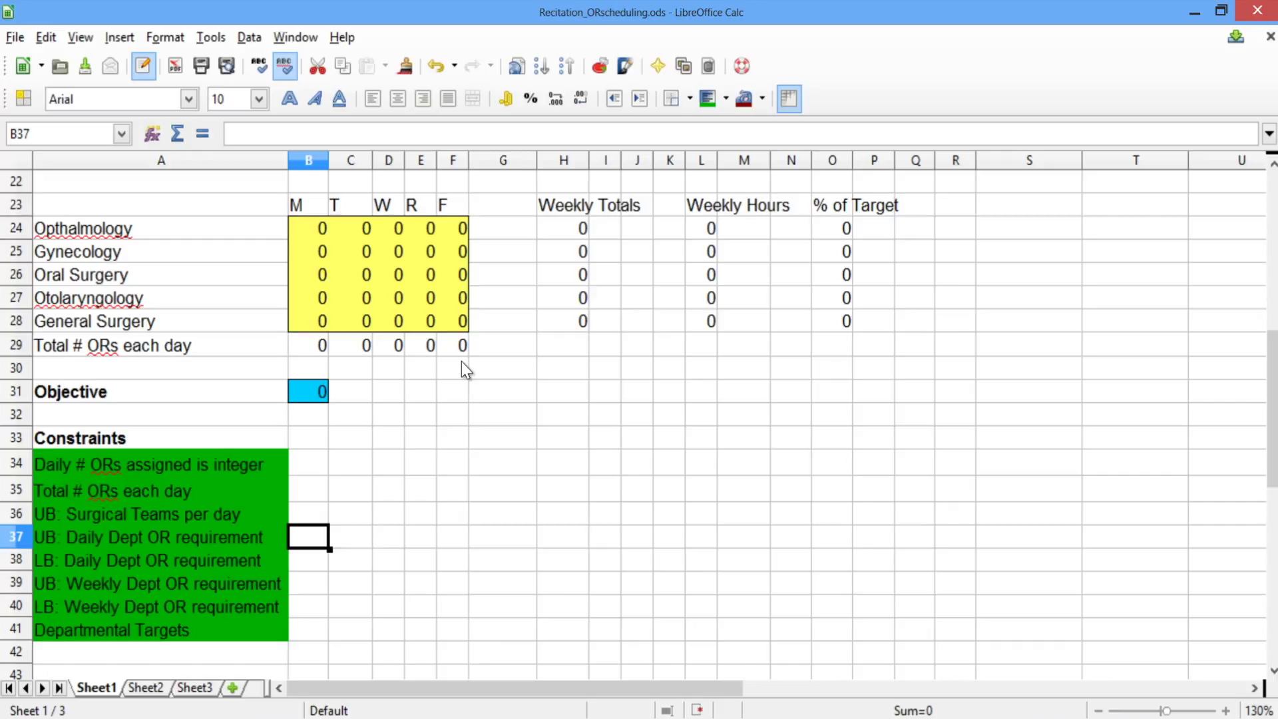
key(Down)
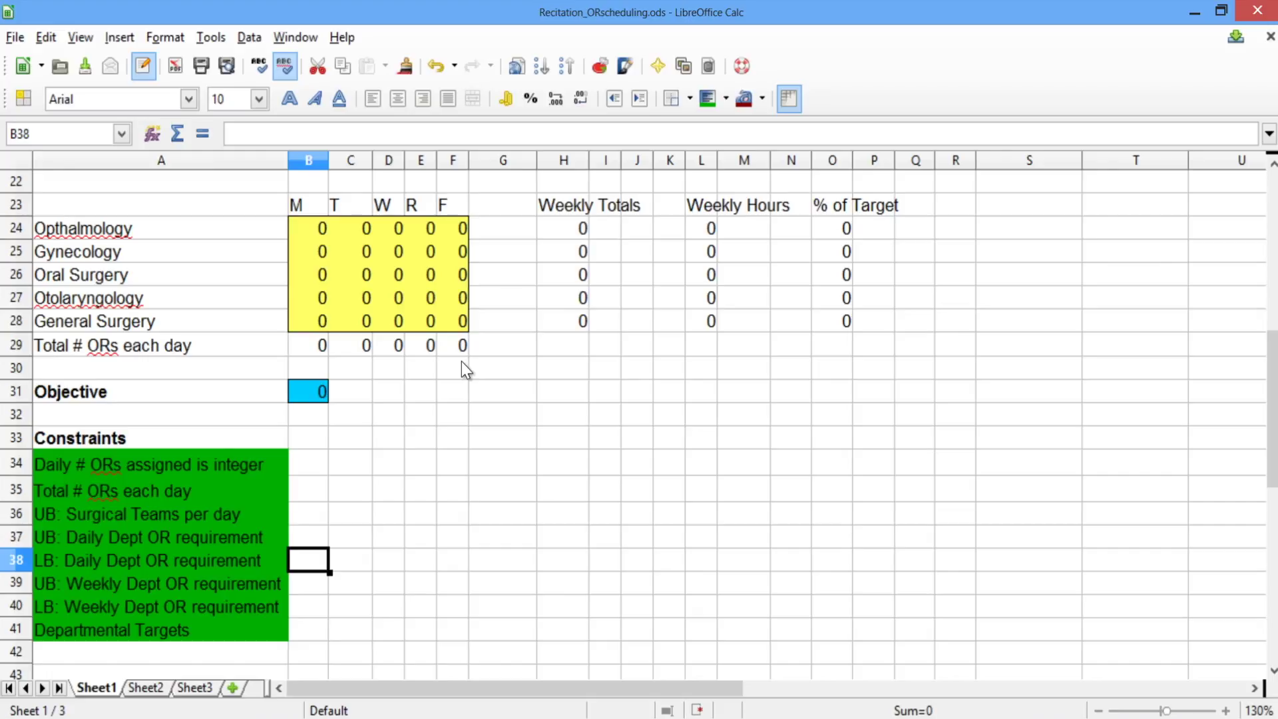
Step: Review the remaining constraints, from the weekly department upper and lower bounds to the departmental targets
key(Down)
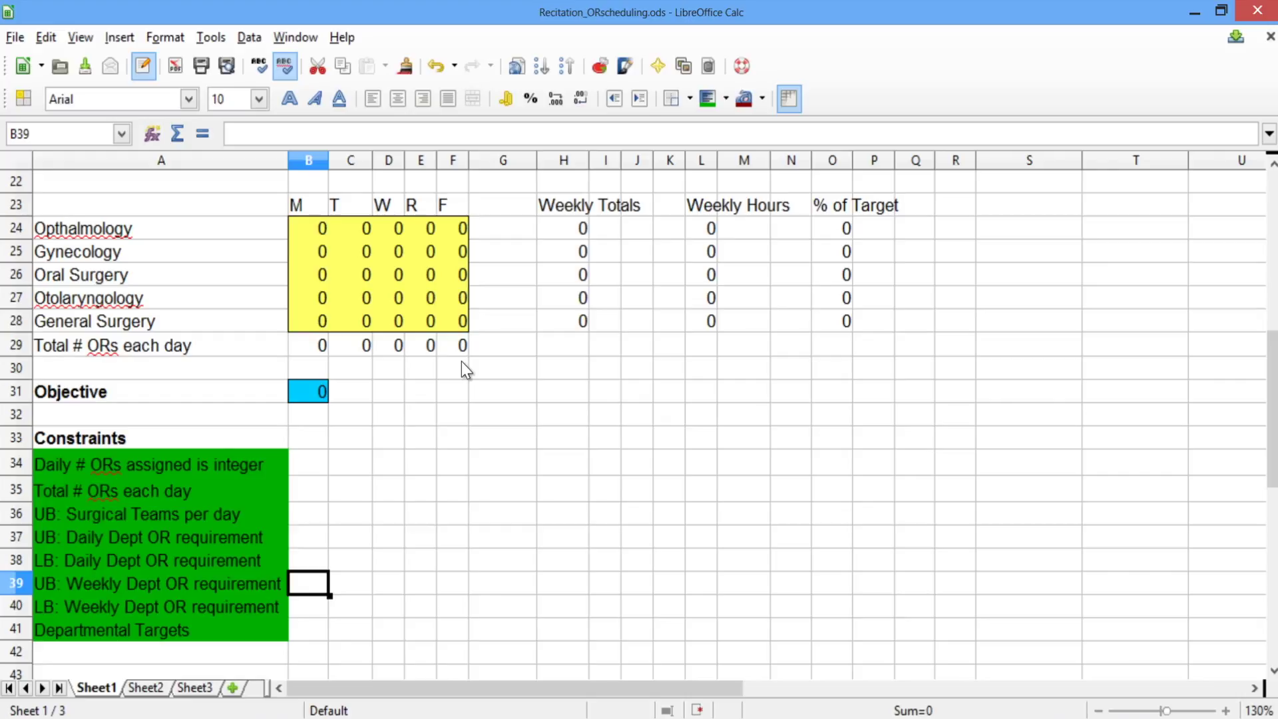
key(Down)
key(Down)
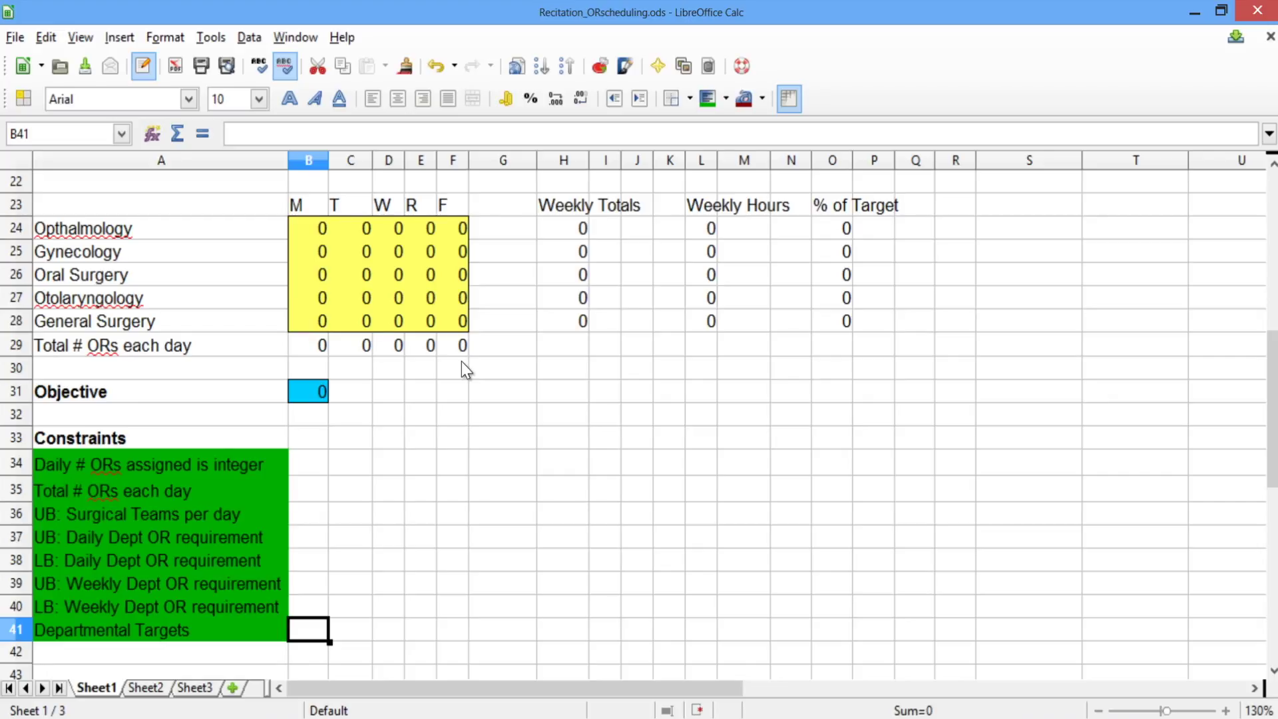
Step: Set up Solver to maximize the objective in B31 by changing the decision variables B24:F28
key(Up)
key(Up)
key(Up)
key(Up)
key(Up)
key(Up)
key(Up)
key(Up)
key(Up)
key(Up)
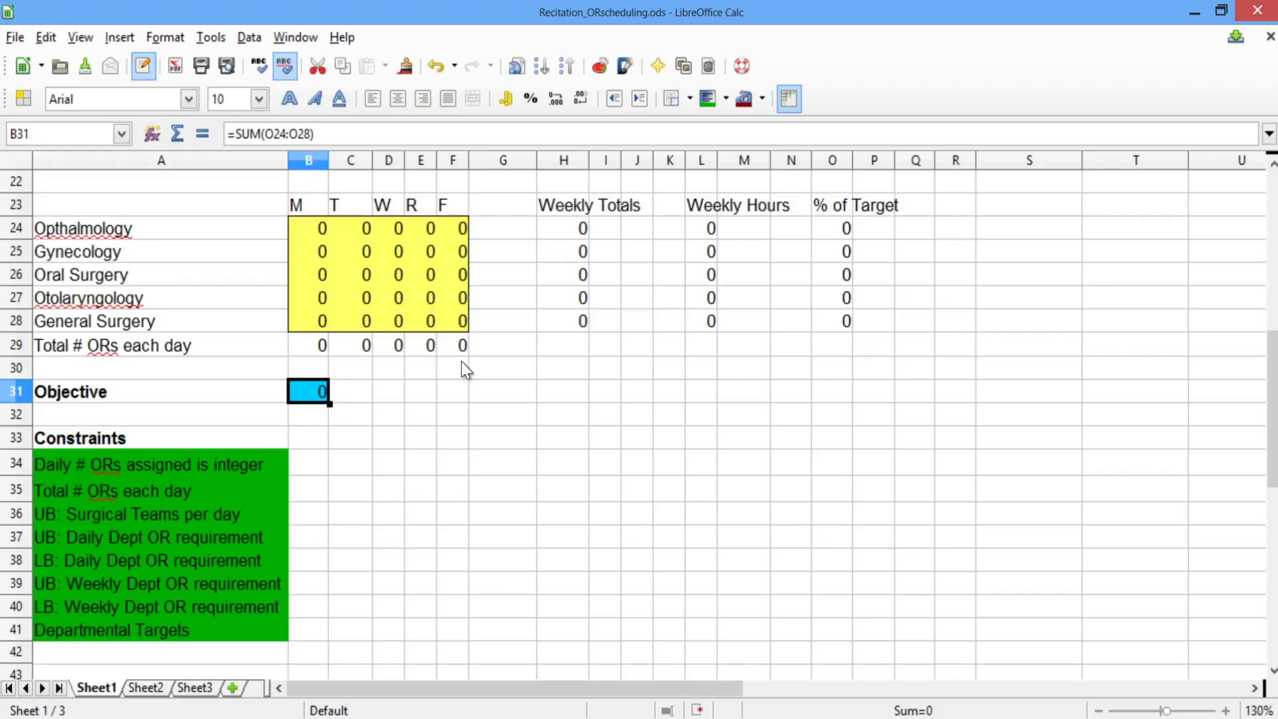
click(210, 36)
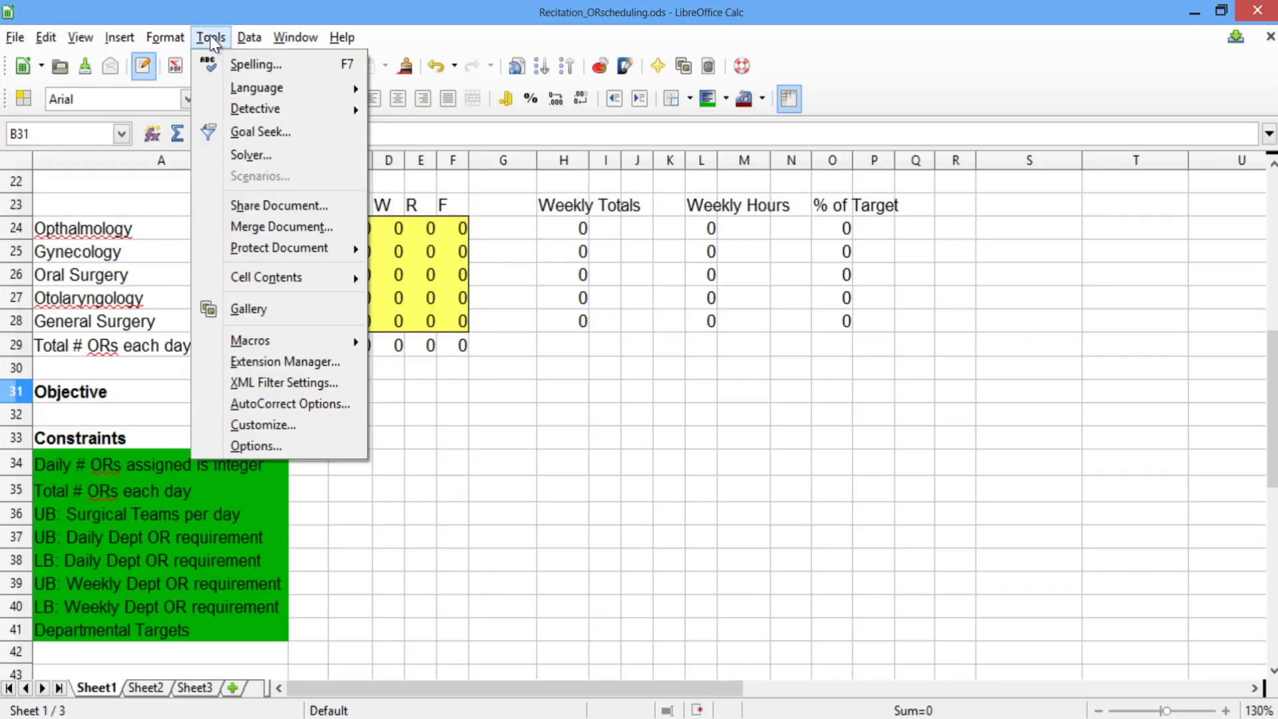
click(247, 157)
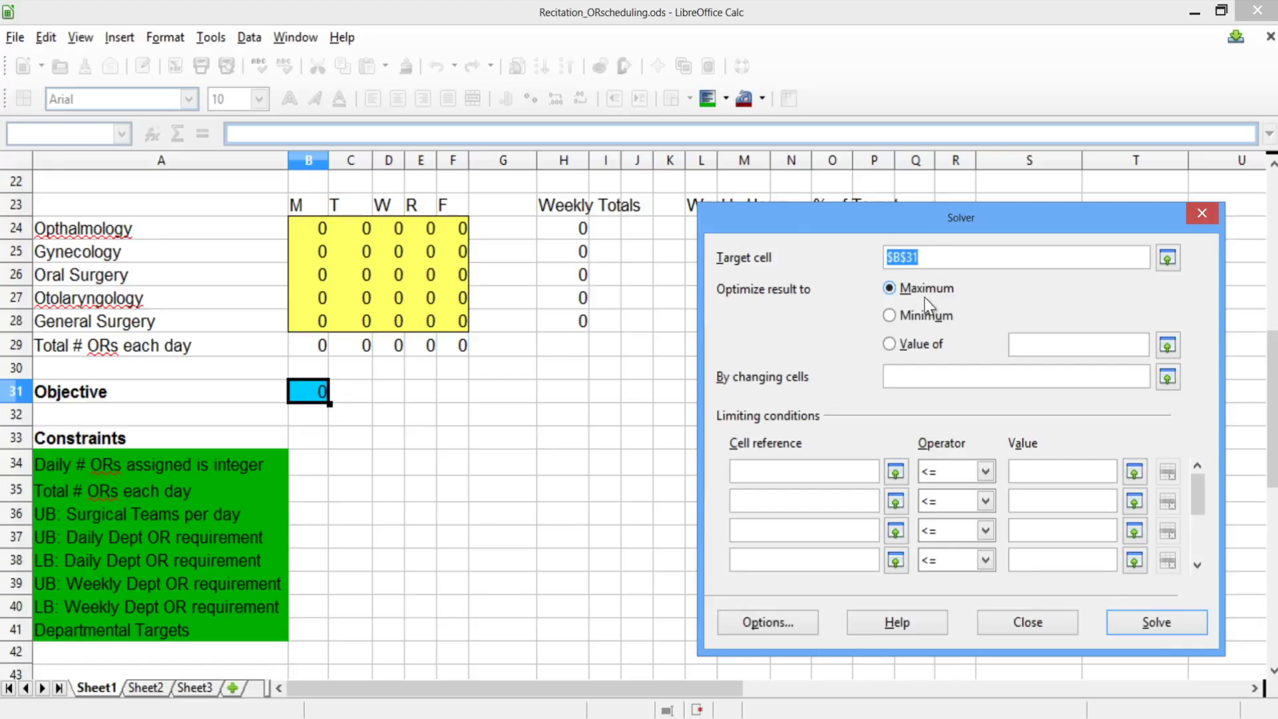
click(904, 381)
drag(323, 229, 458, 327)
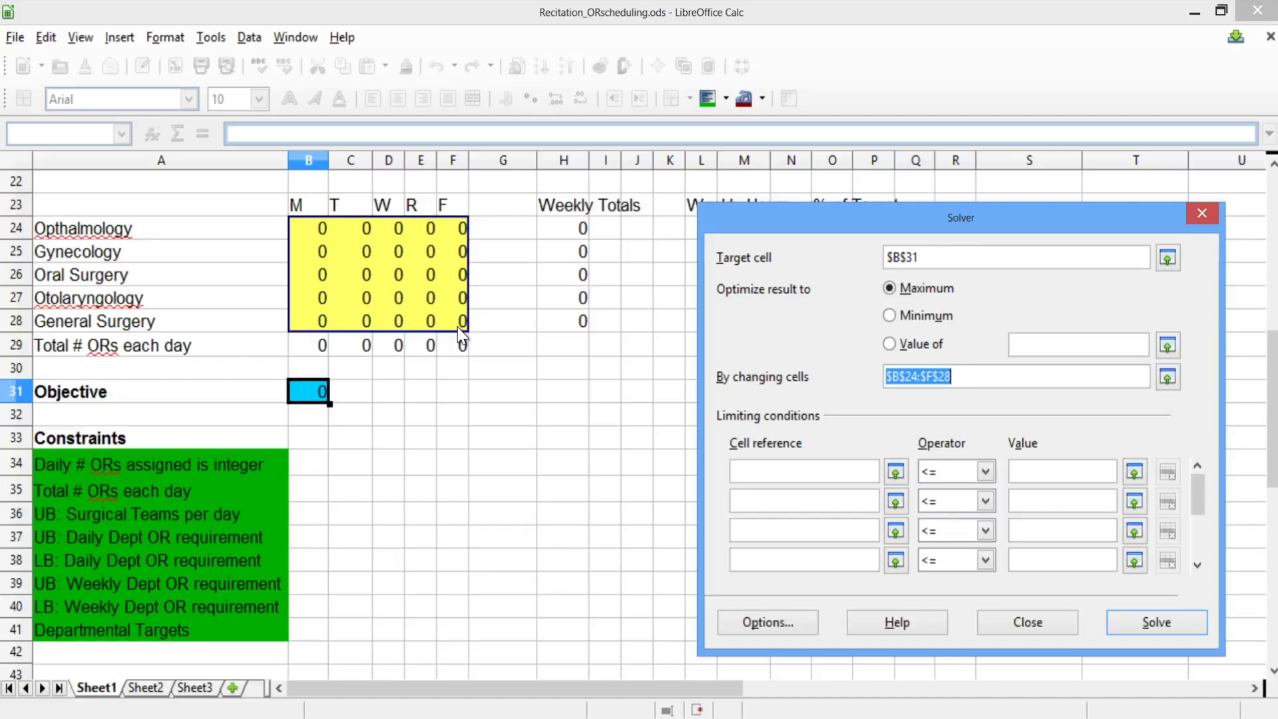
Step: Set the Solver engine to LibreOffice Linear Solver and assume the variables are integer and non-negative
click(767, 624)
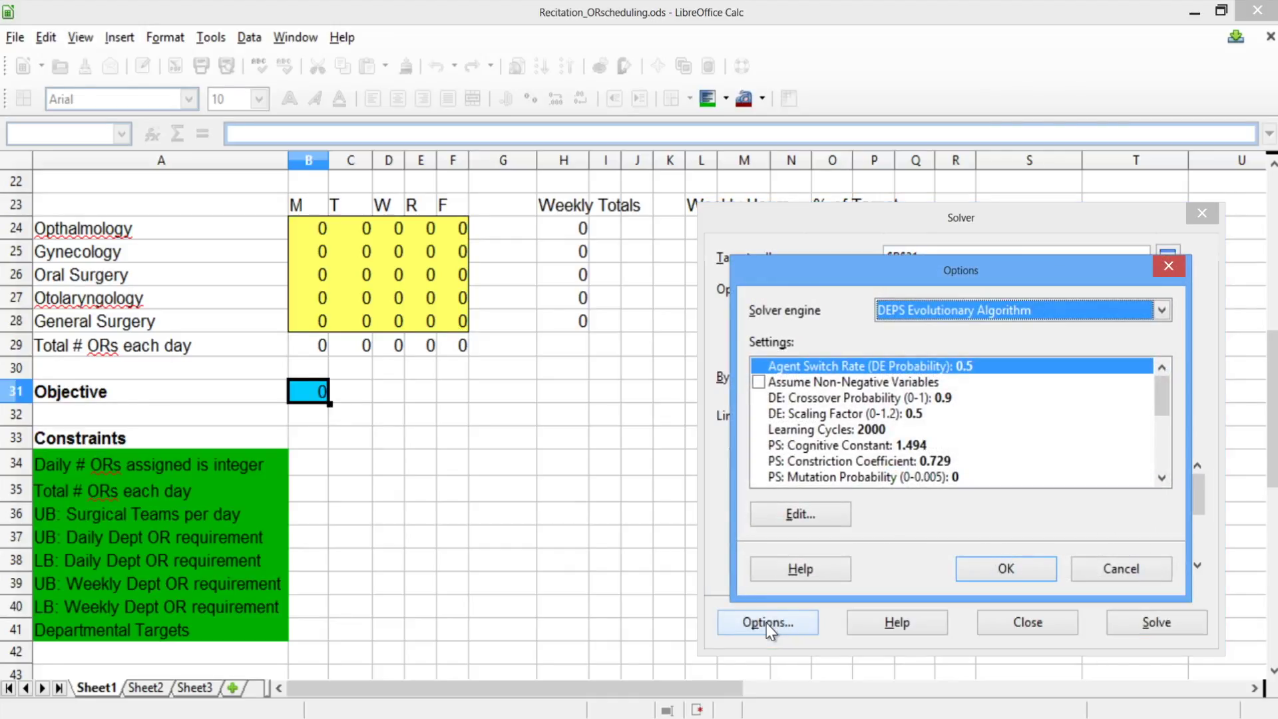
click(1162, 310)
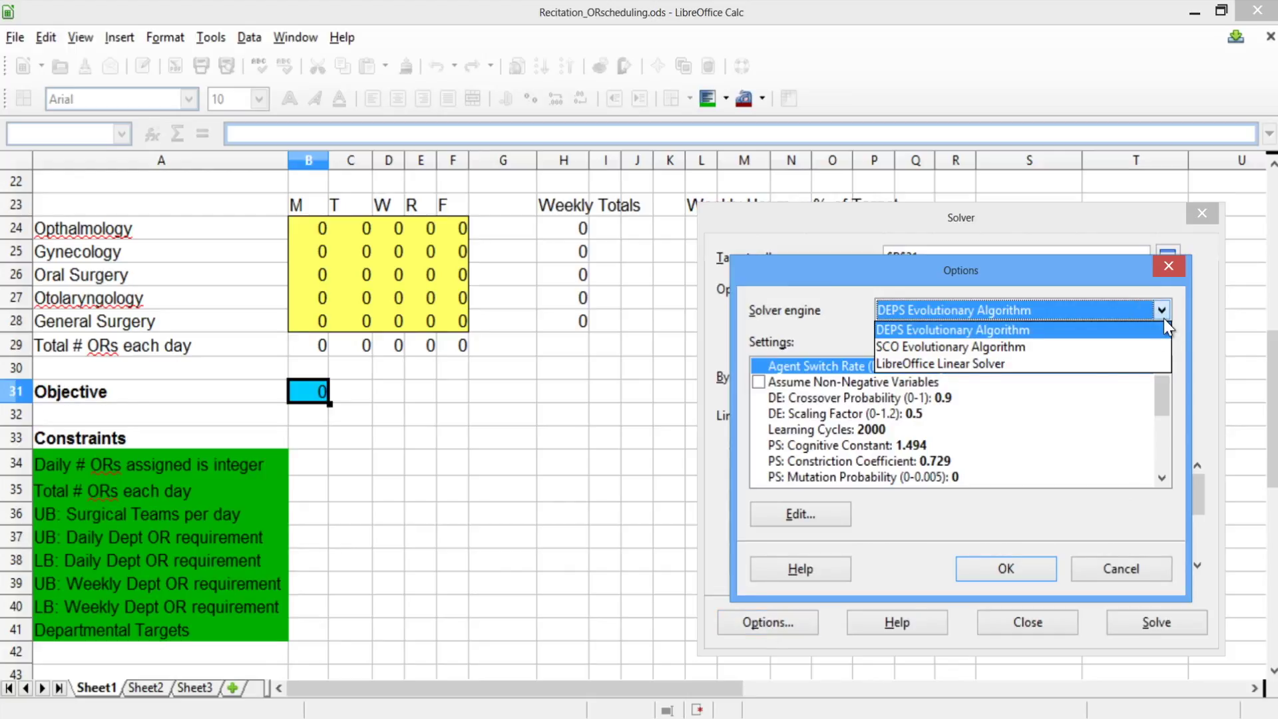
click(1071, 364)
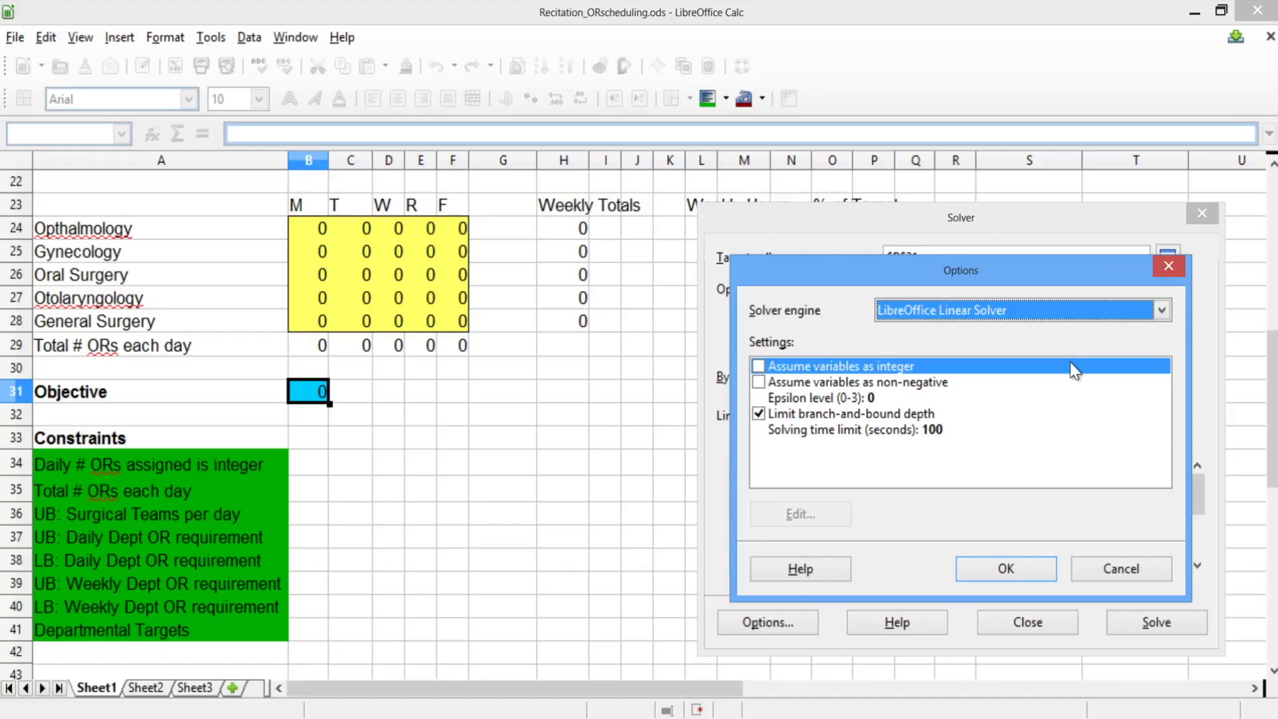
click(759, 366)
click(760, 383)
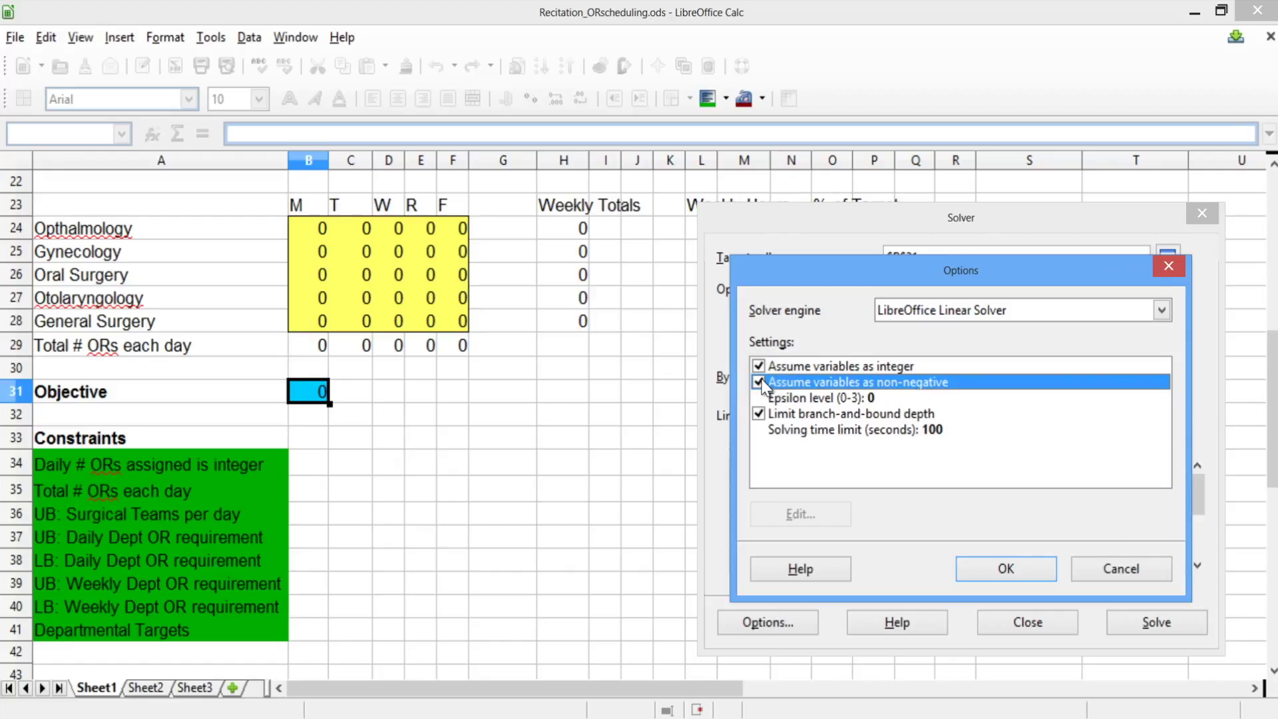
click(1004, 566)
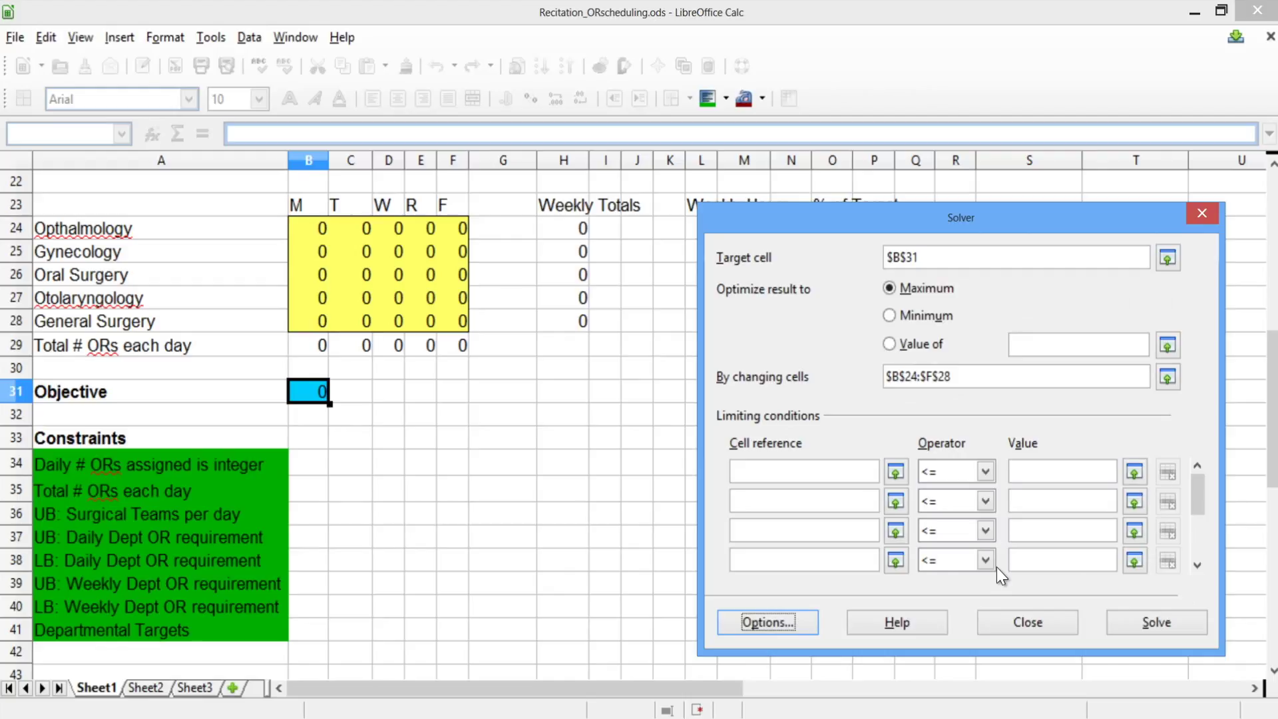
Step: Add a Solver limiting condition that the daily OR totals in B29:F29 are <= 10
click(804, 472)
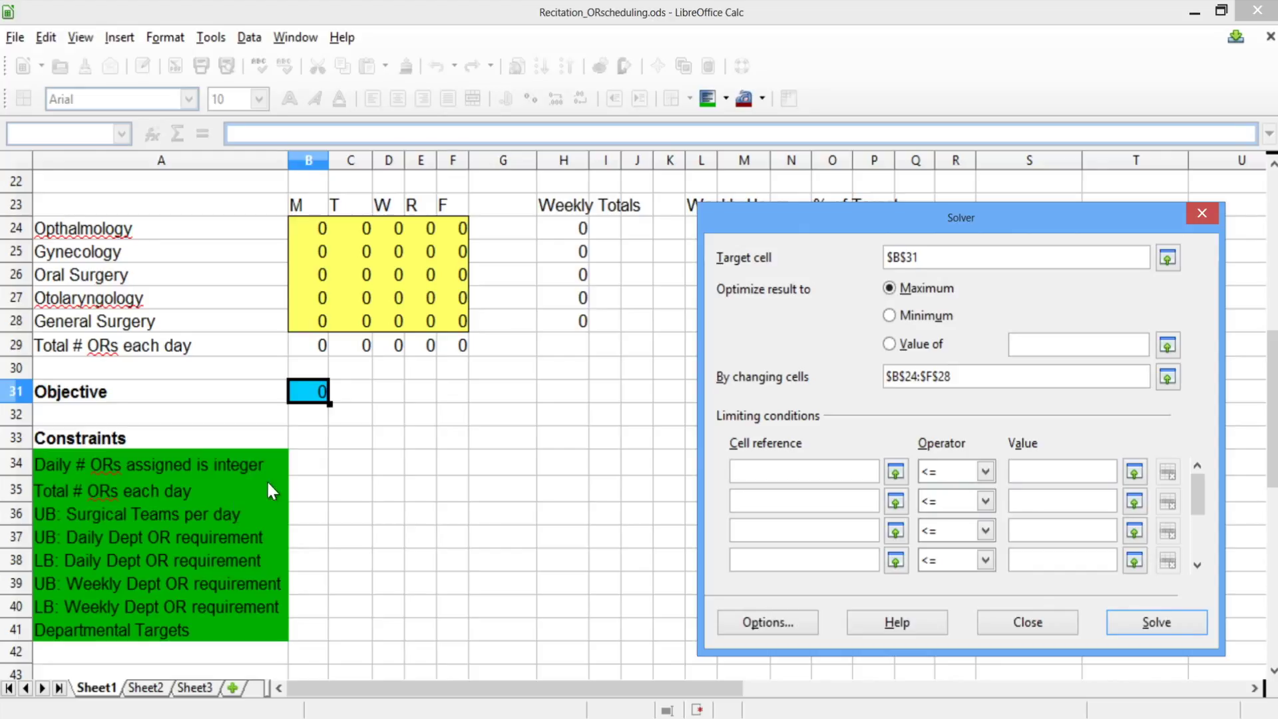
click(305, 342)
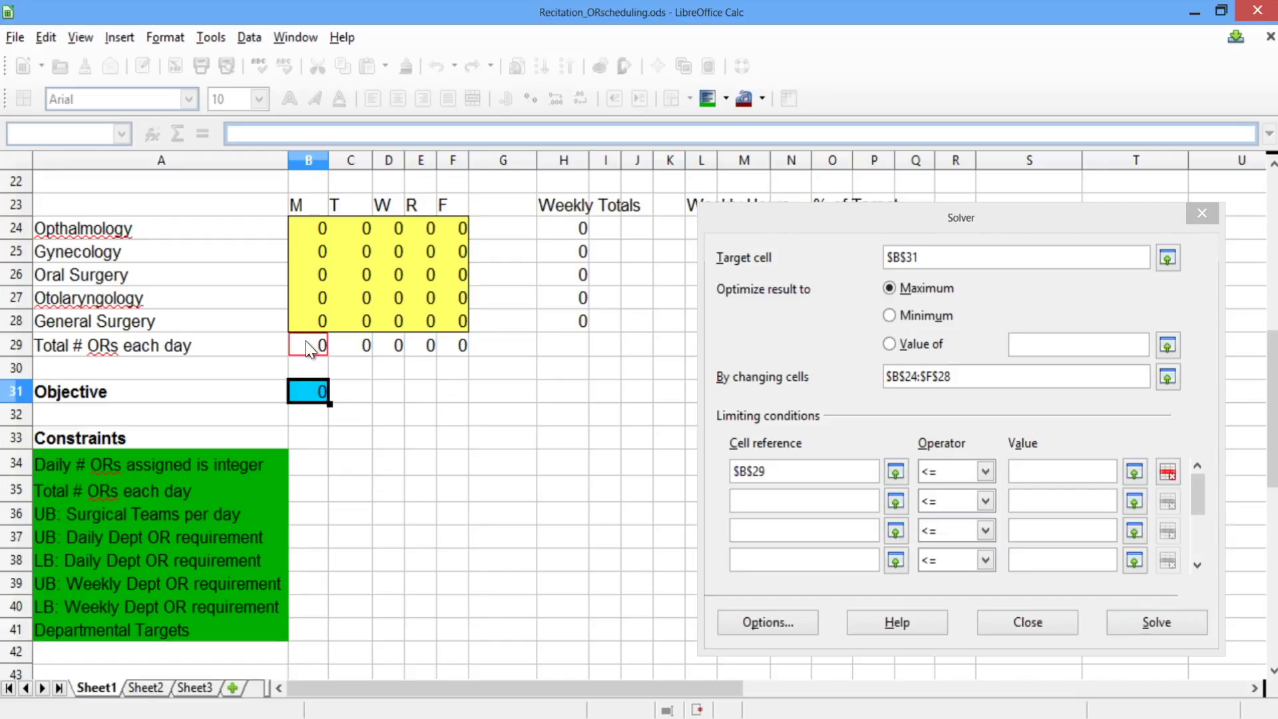
drag(330, 343, 459, 345)
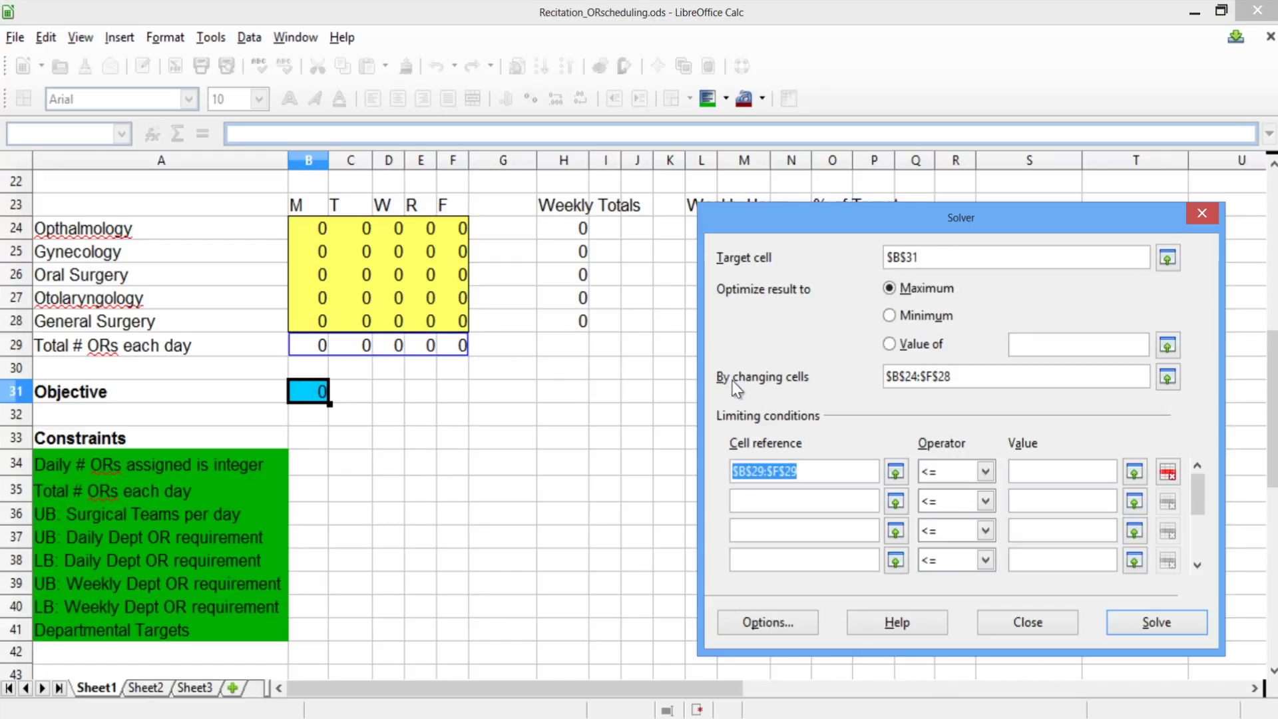
click(1054, 470)
text(10)
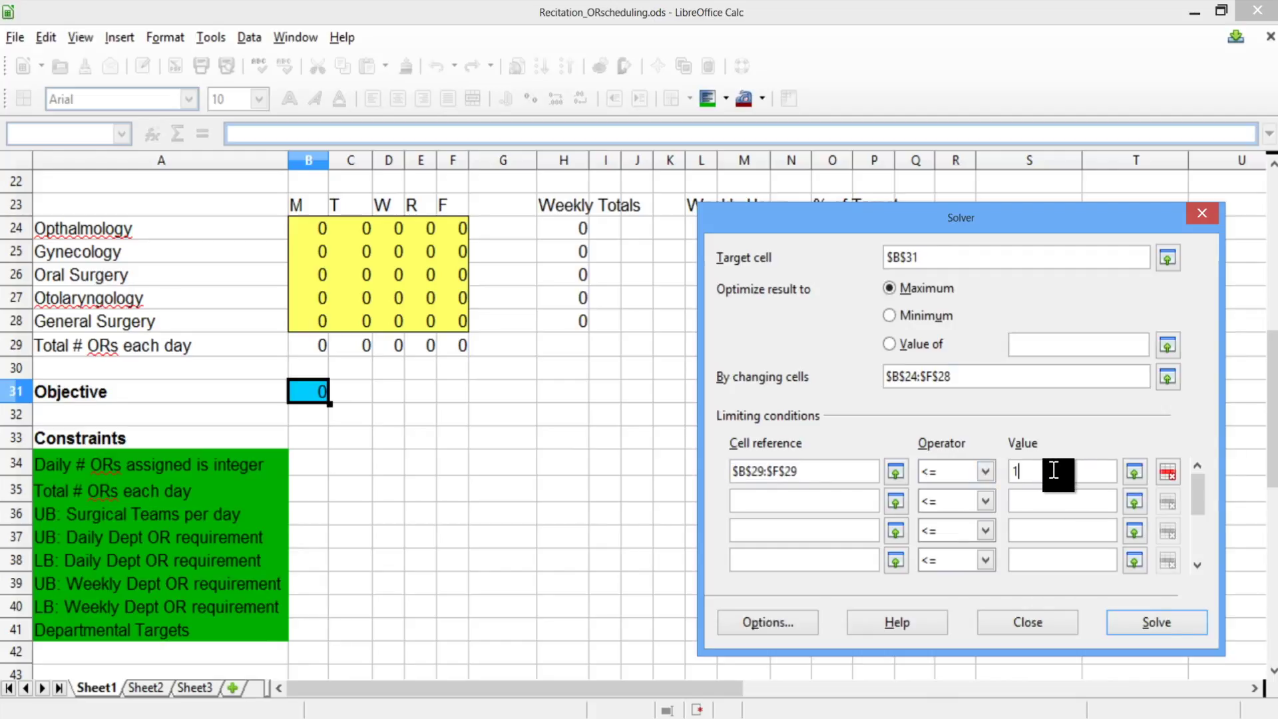
Step: Add a second limiting condition that B24:F28 is <= the surgical teams per department per day in B7:F11
click(851, 500)
click(895, 501)
drag(313, 228, 460, 322)
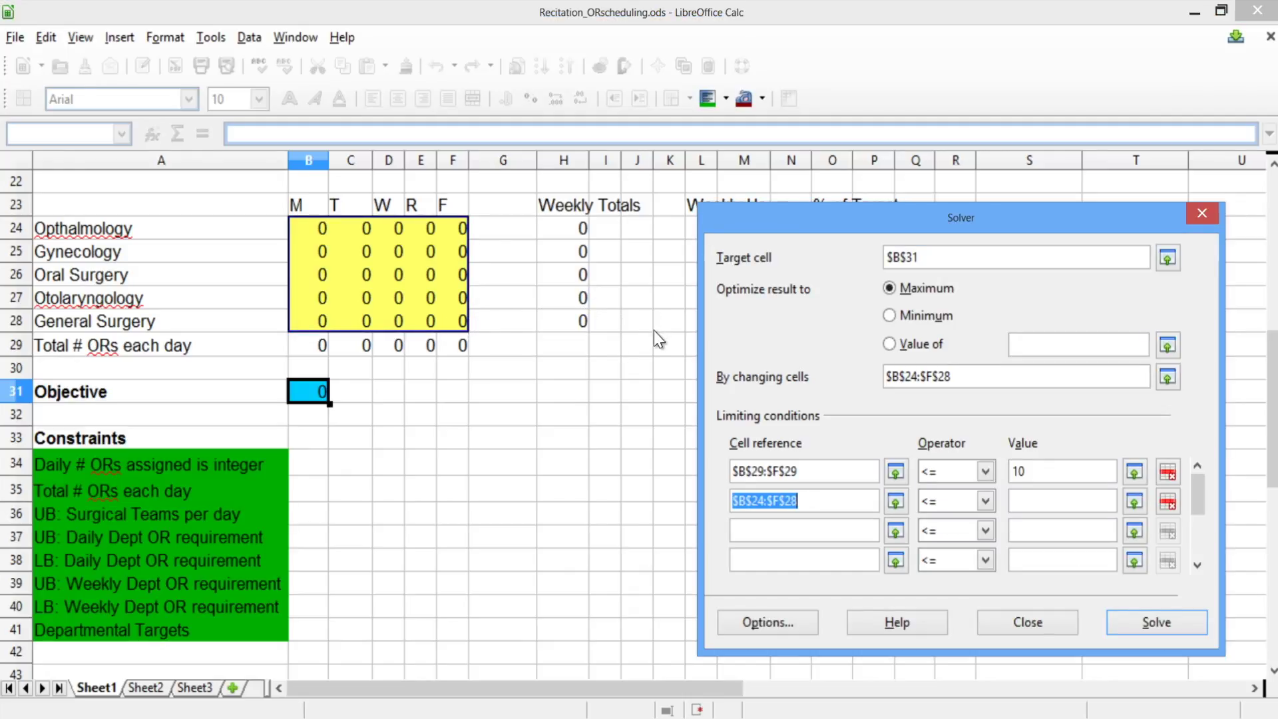
click(1032, 504)
drag(1273, 390, 1273, 238)
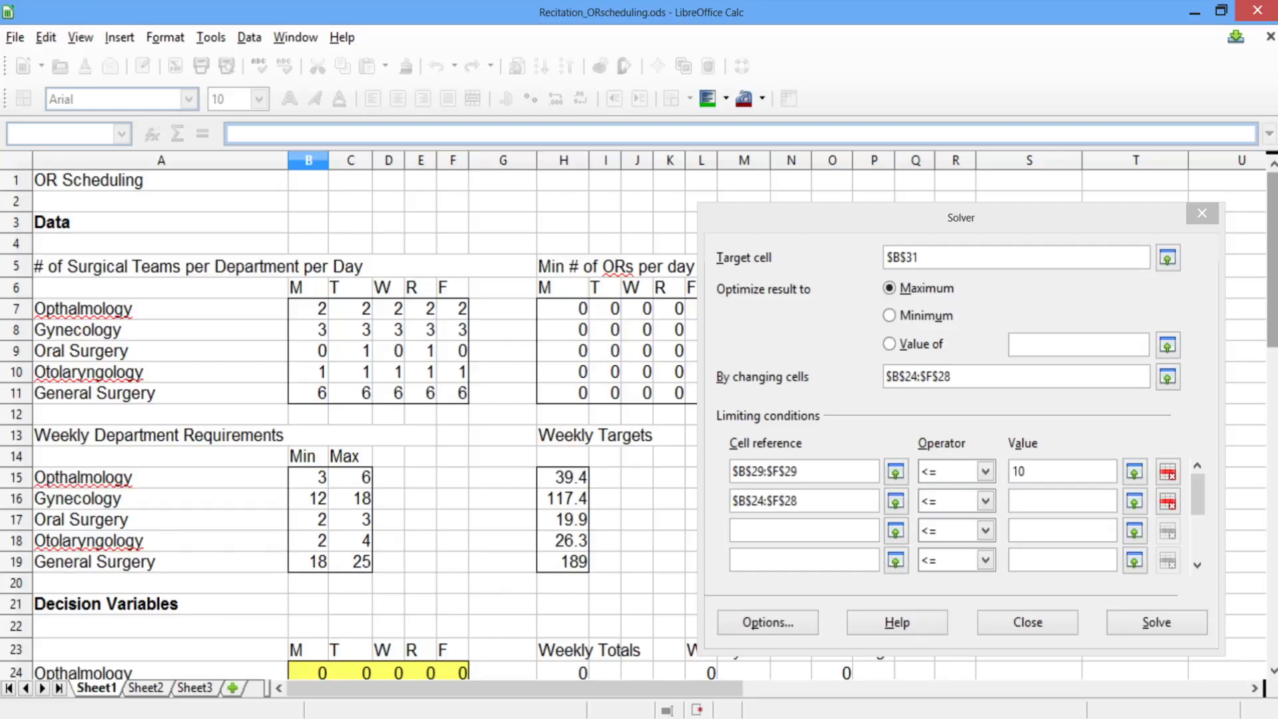
click(1036, 499)
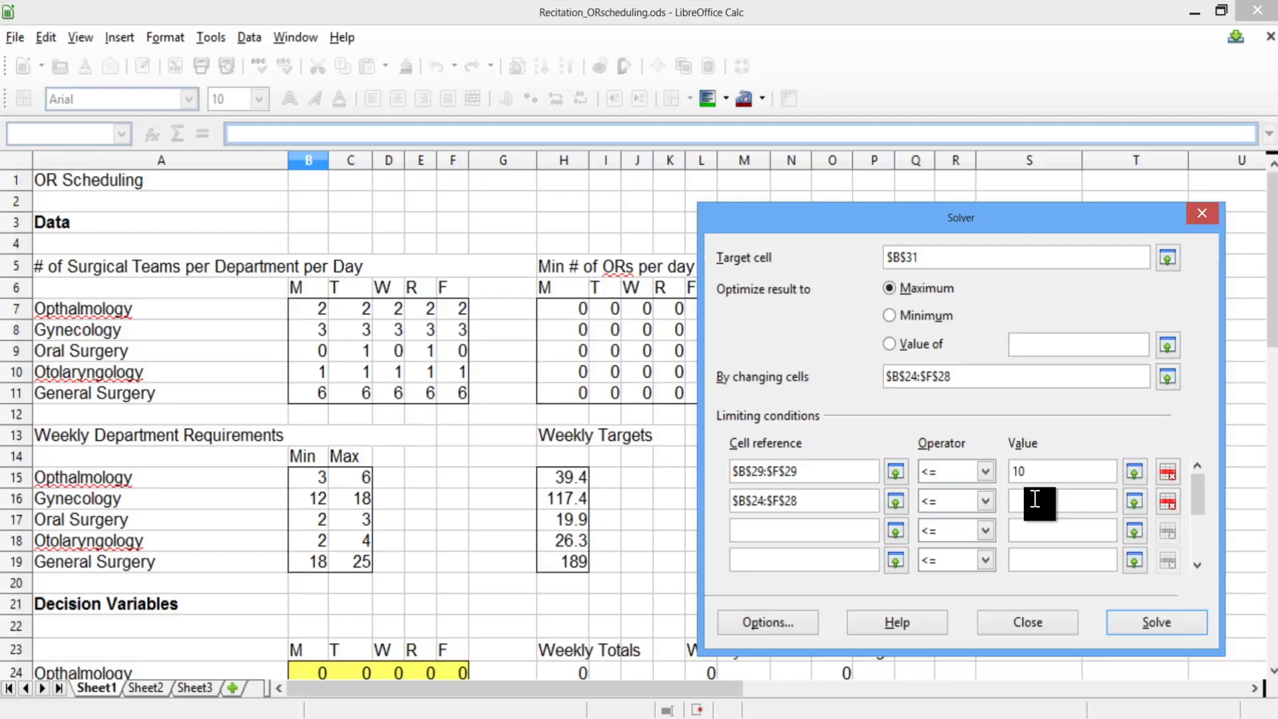
drag(316, 330, 458, 397)
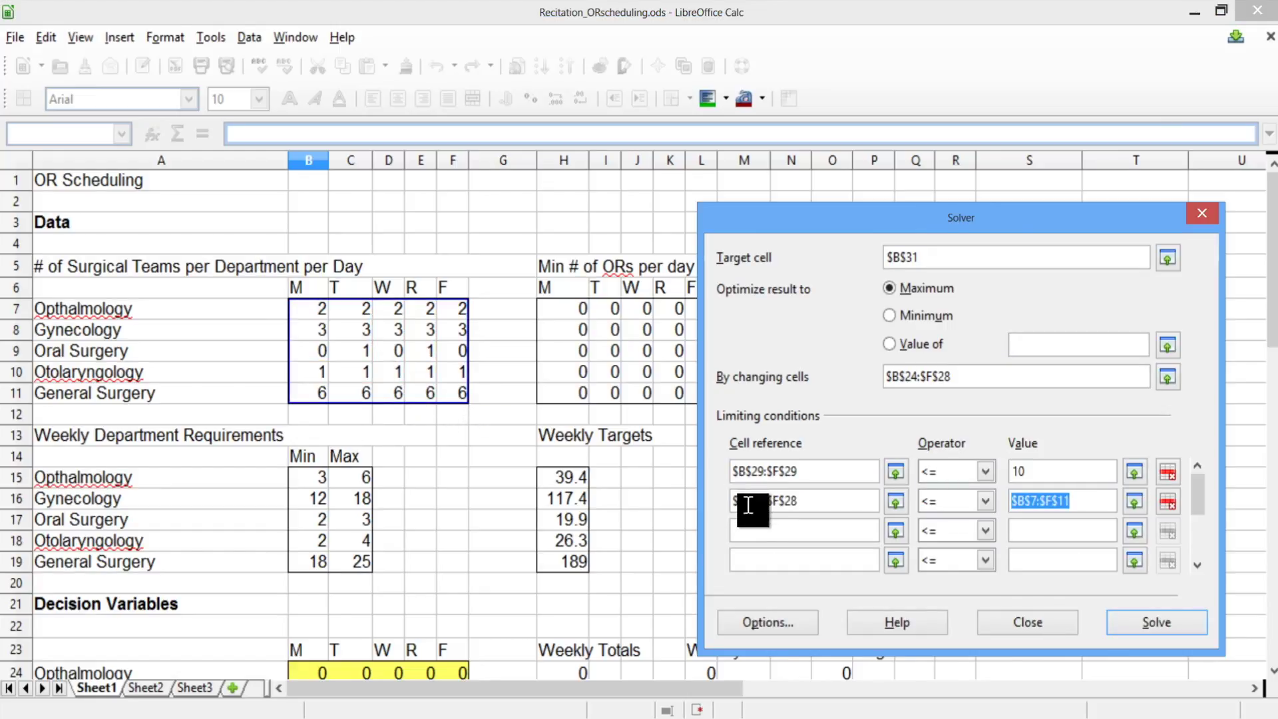
Step: Add a third limiting condition that B24:F28 is <= the maximum number of ORs per day in N7:R11
click(740, 541)
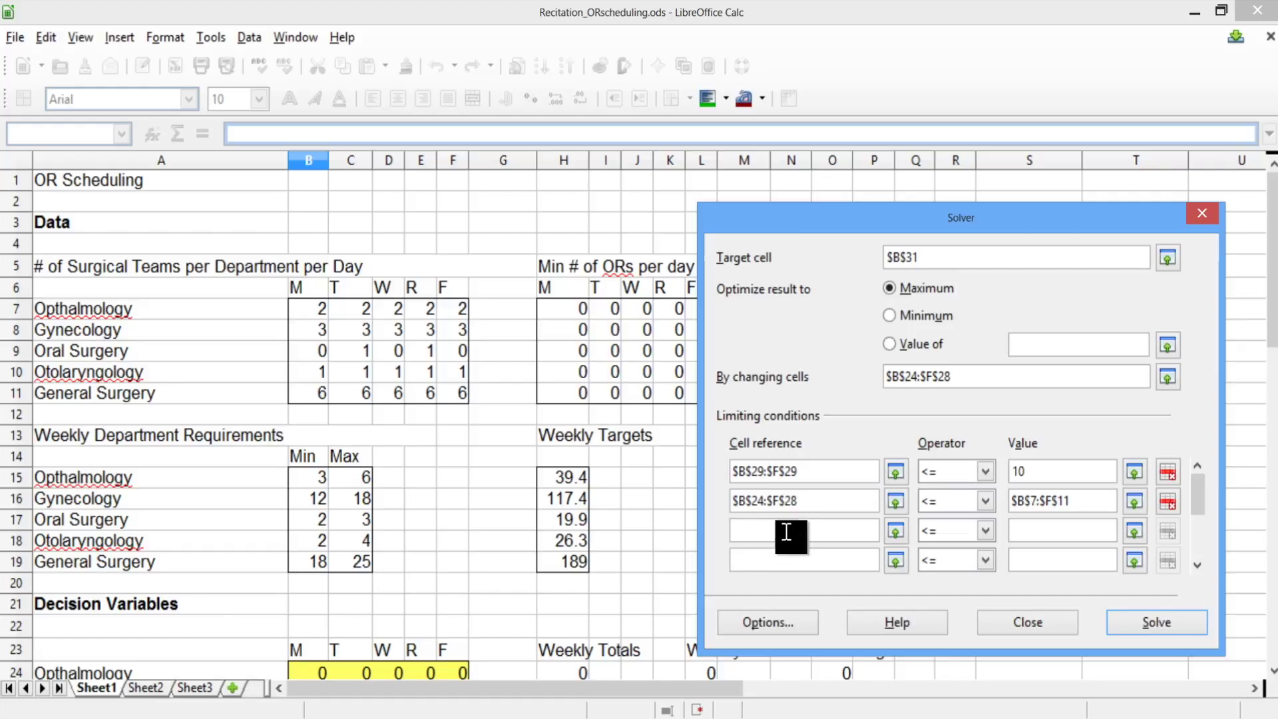
drag(1275, 339, 1275, 452)
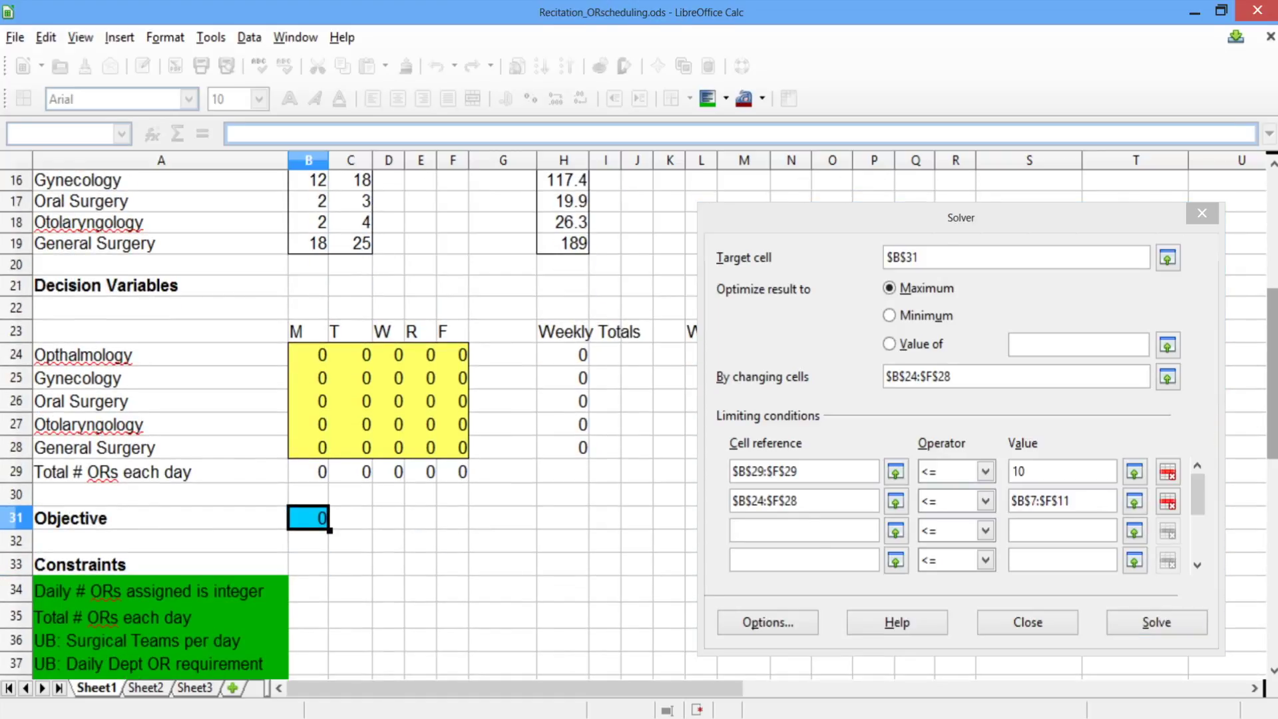
click(796, 538)
drag(313, 354, 463, 450)
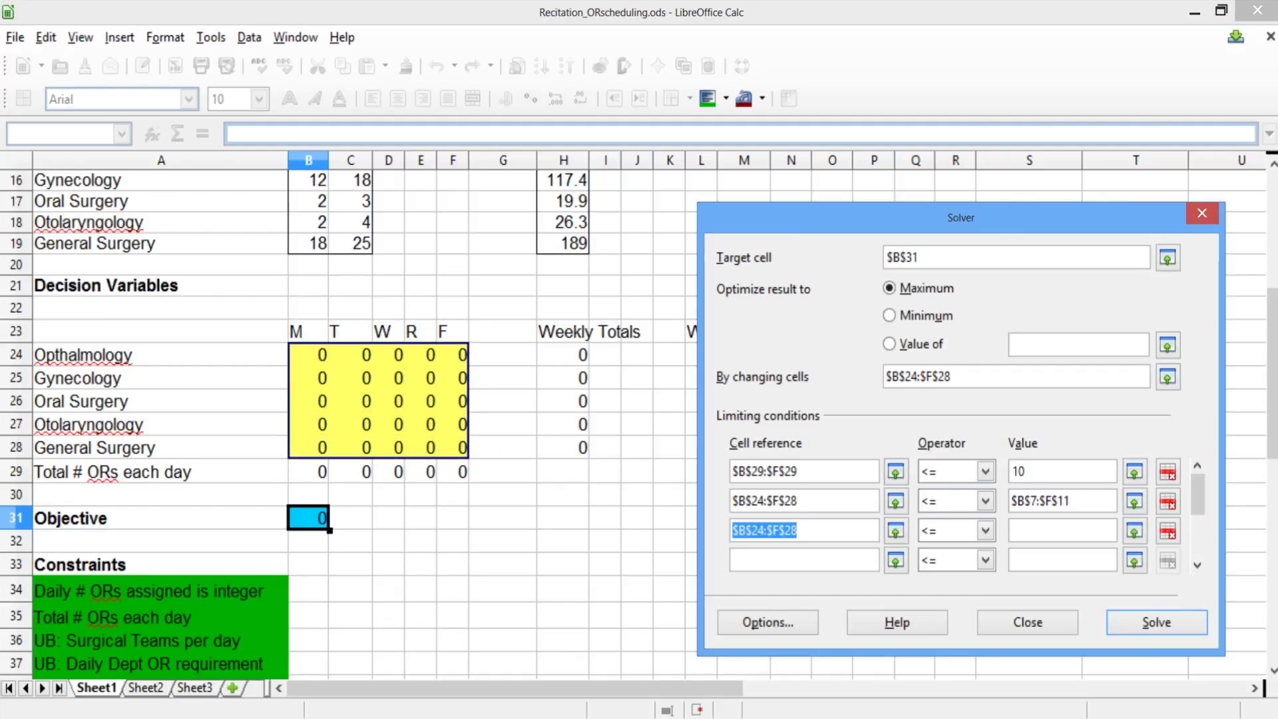
click(1073, 531)
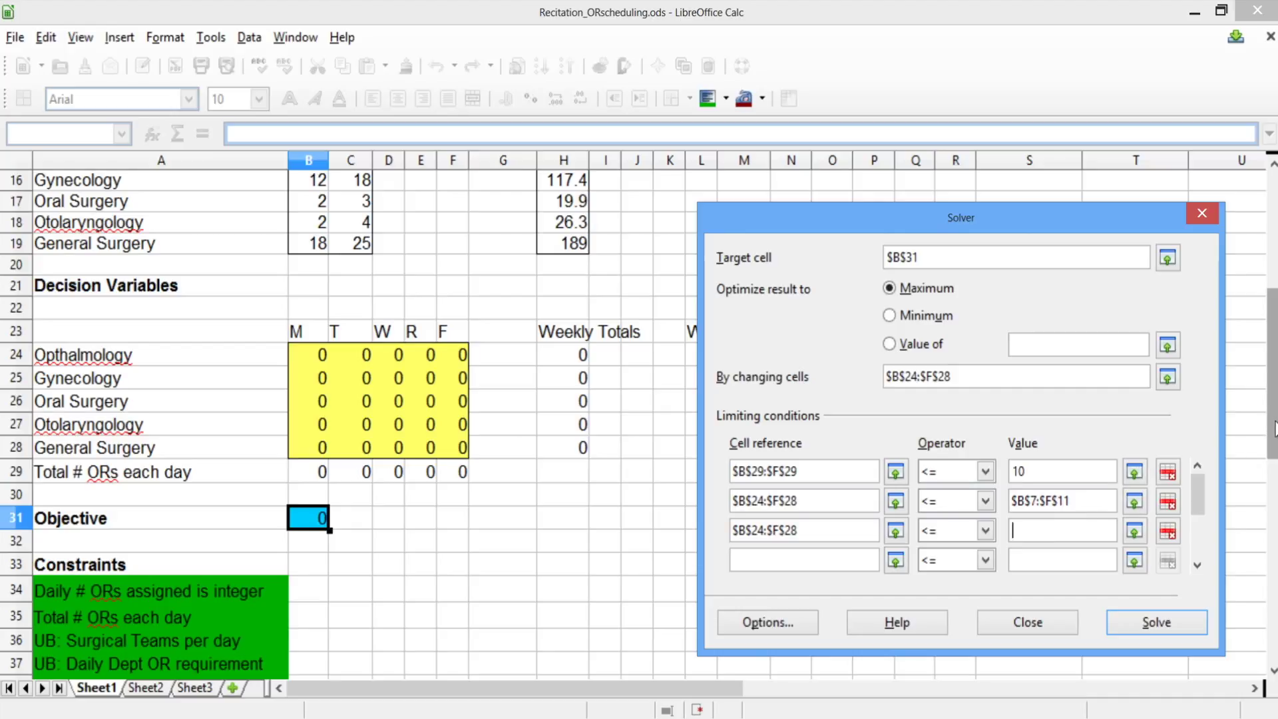
drag(1271, 426, 1272, 318)
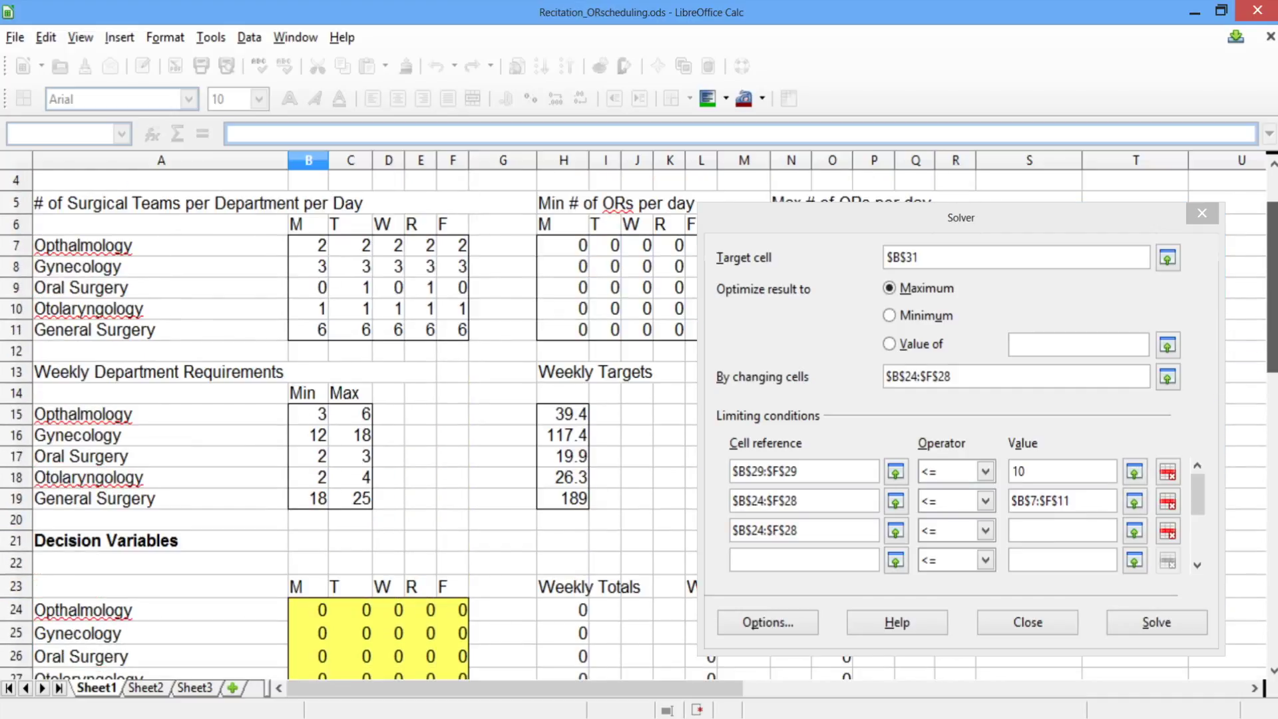
drag(1055, 225, 462, 242)
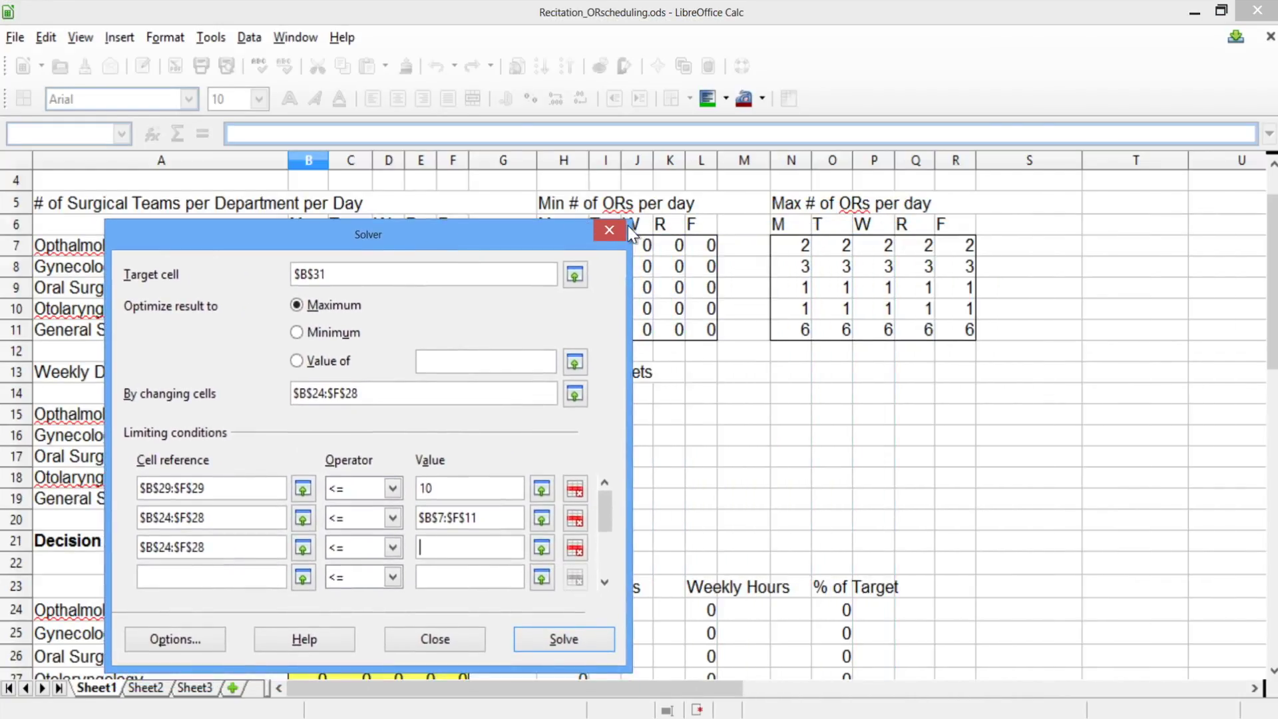
click(791, 247)
drag(870, 286, 967, 336)
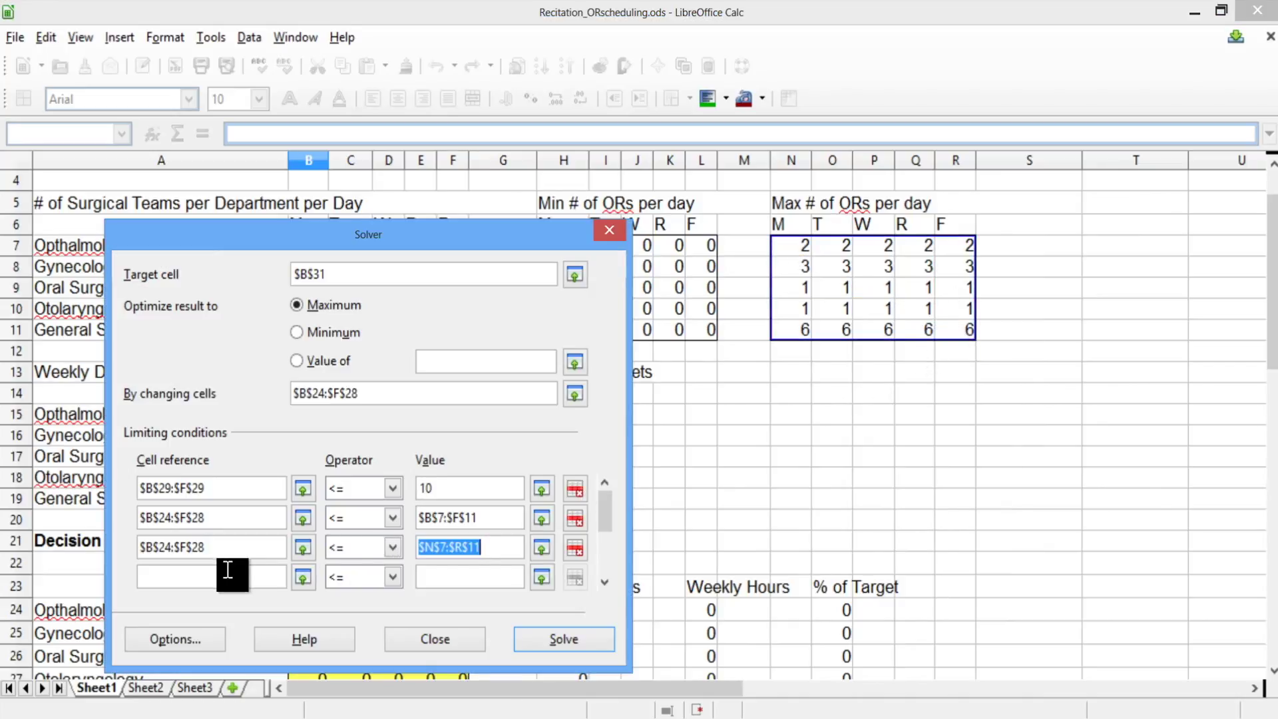
Step: Add a fourth limiting condition that B24:F28 is >= the minimum number of ORs per day in H7:L11
click(205, 573)
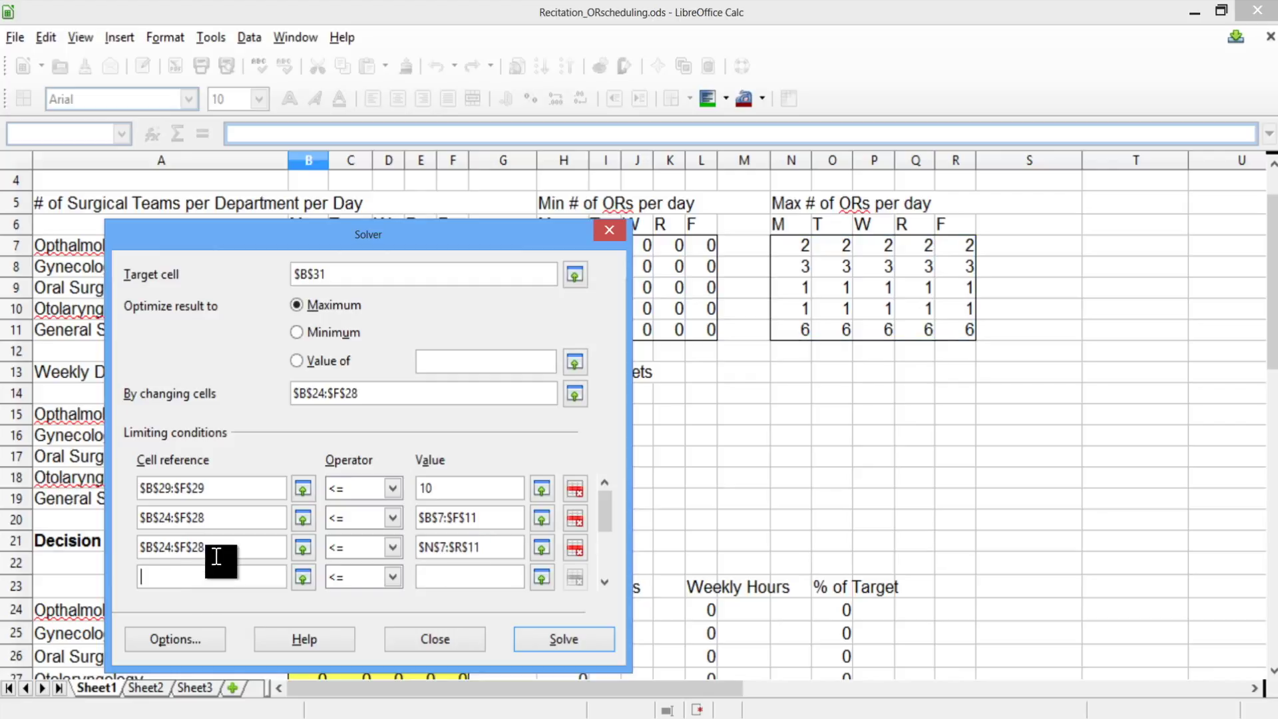
drag(442, 234, 874, 173)
drag(996, 192, 1025, 198)
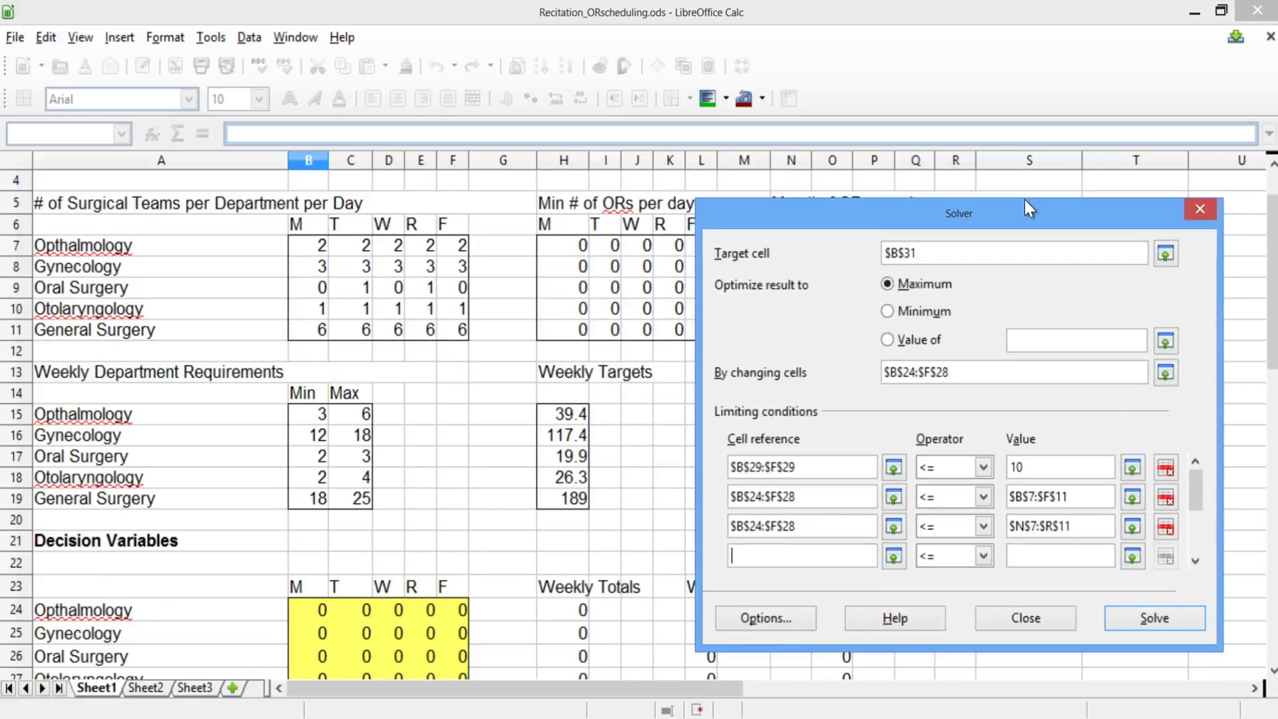
drag(1272, 279, 1272, 359)
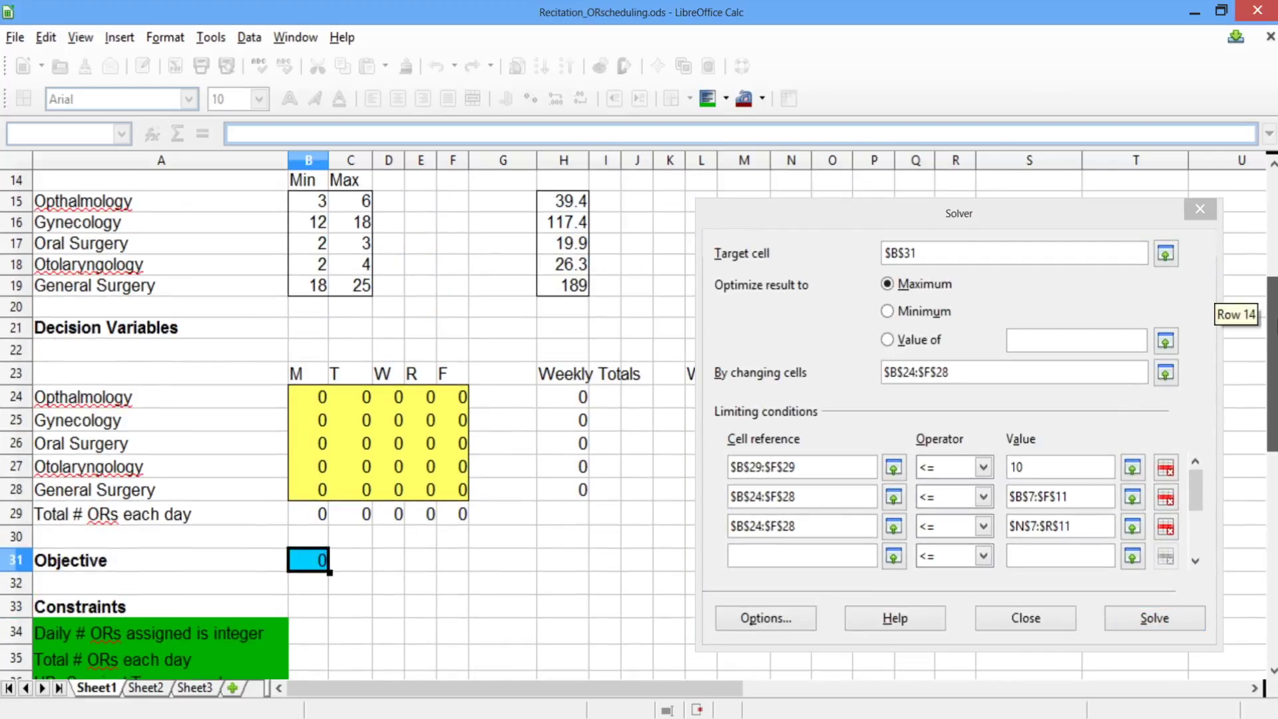
click(829, 557)
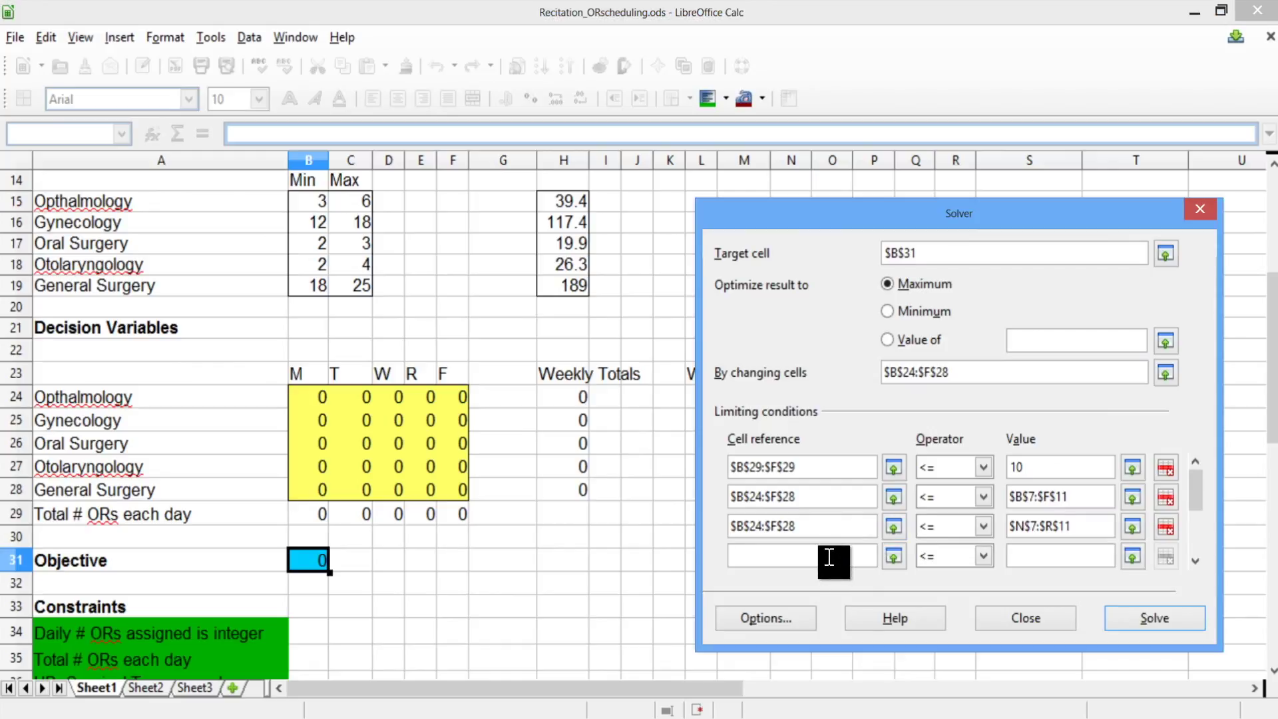
drag(313, 396, 455, 493)
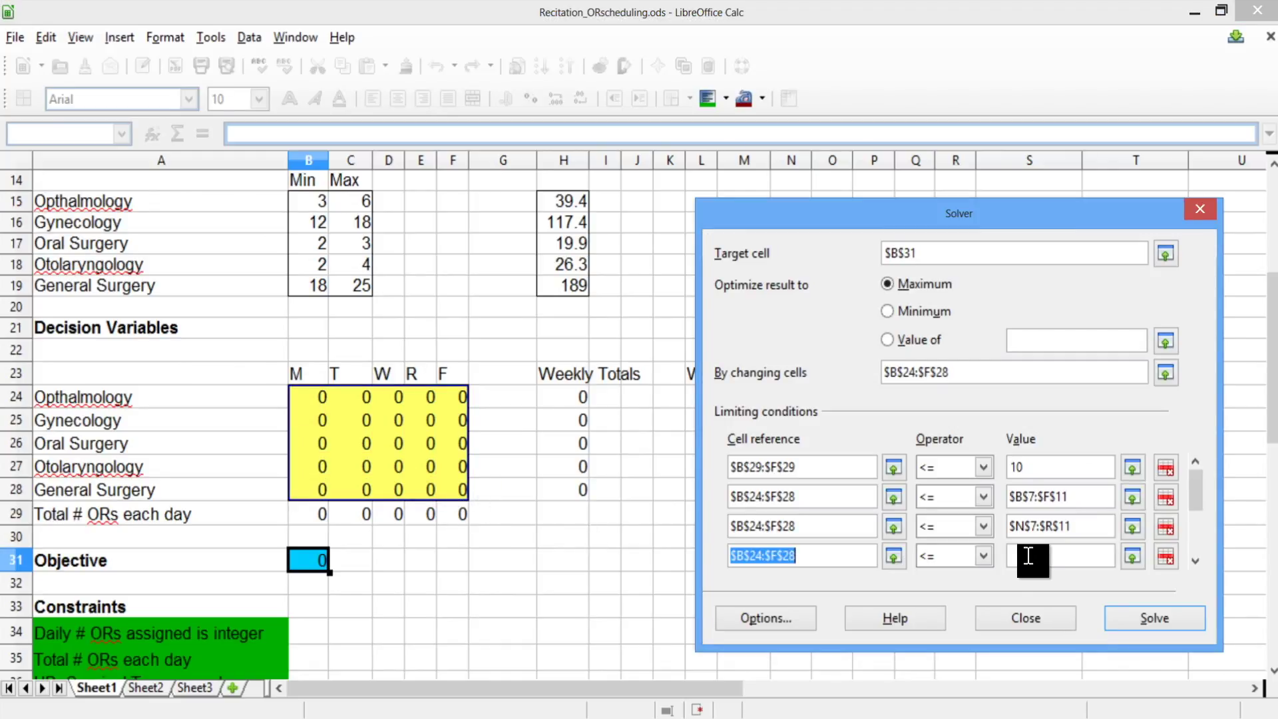
click(984, 556)
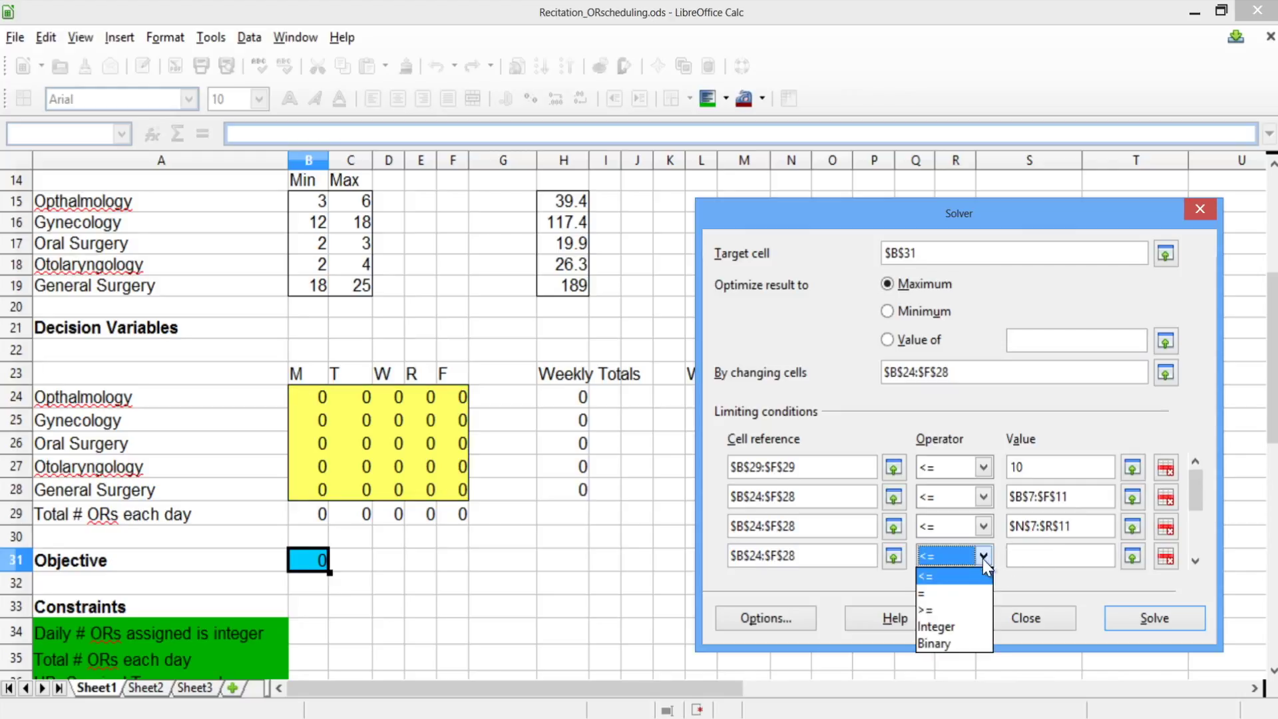
click(932, 615)
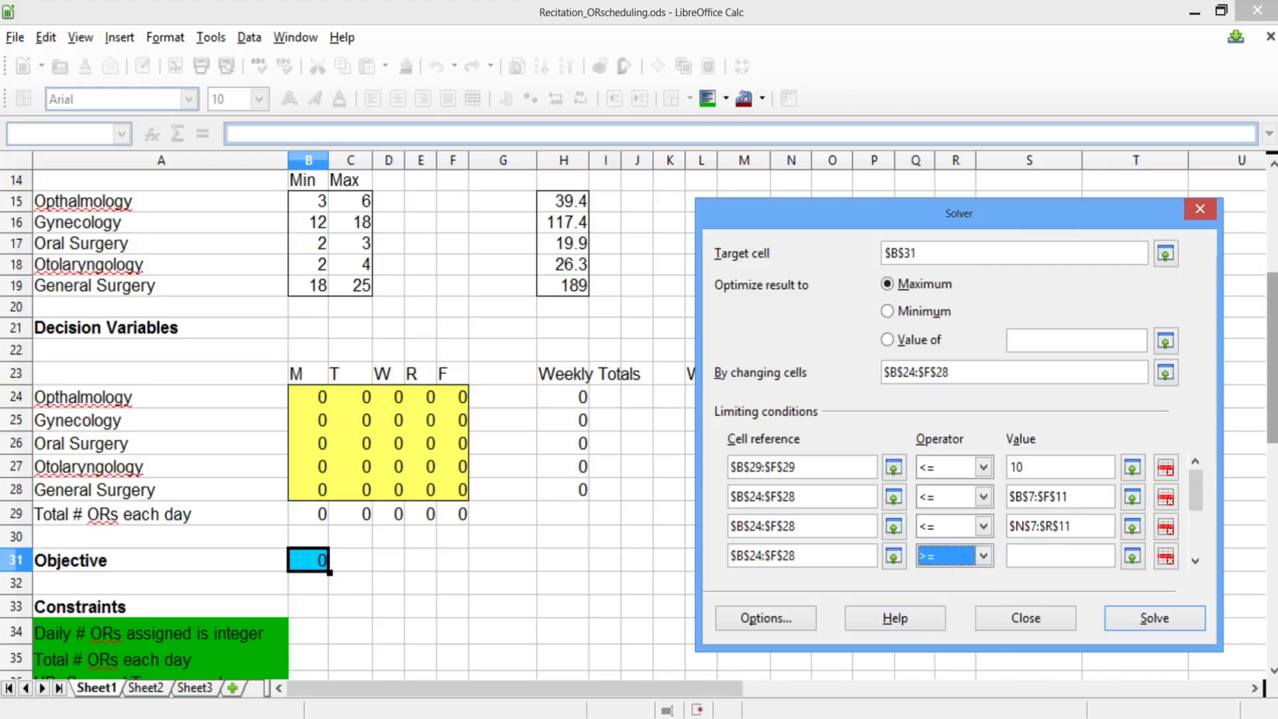
drag(1273, 359, 1272, 280)
drag(1052, 217, 1096, 214)
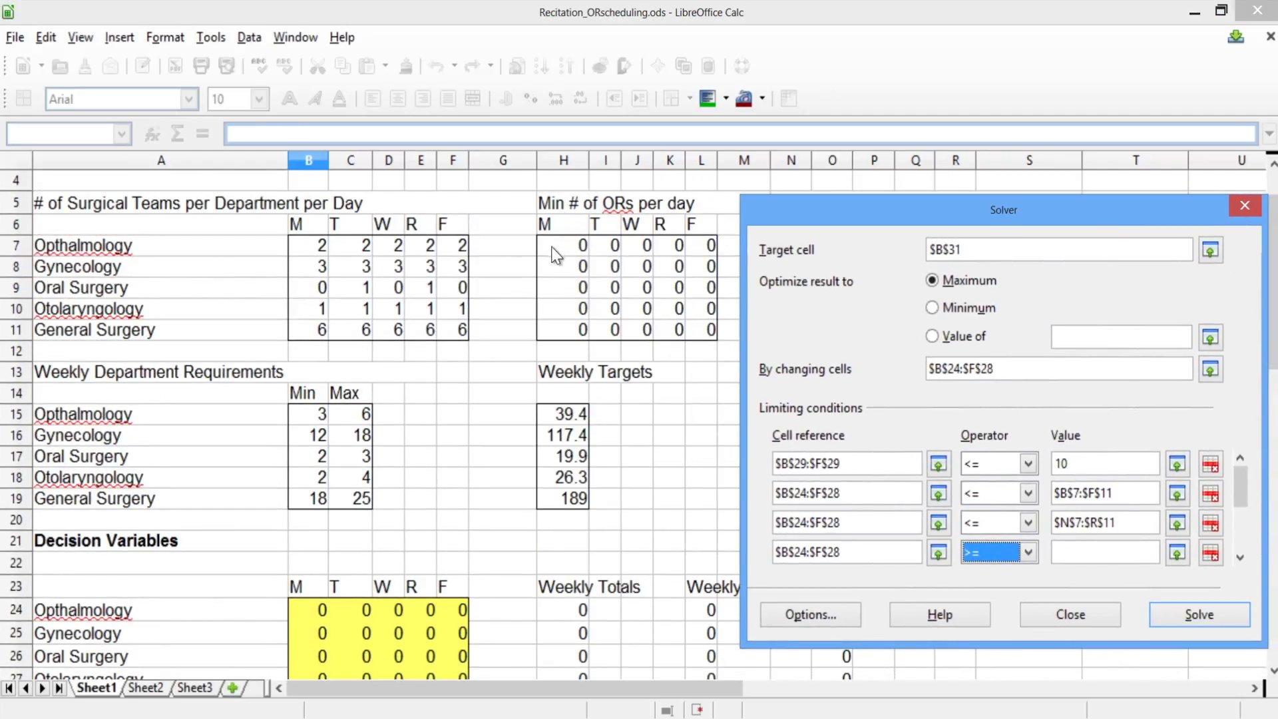
right_click(1078, 554)
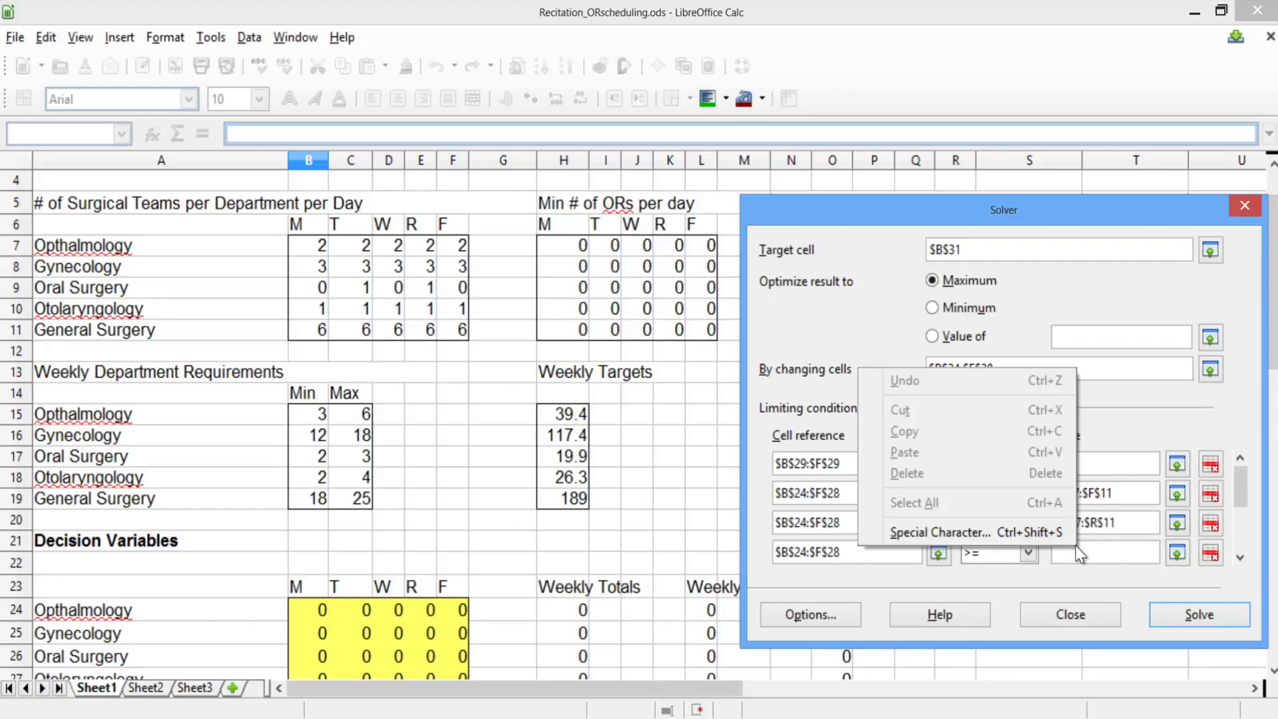
click(1109, 558)
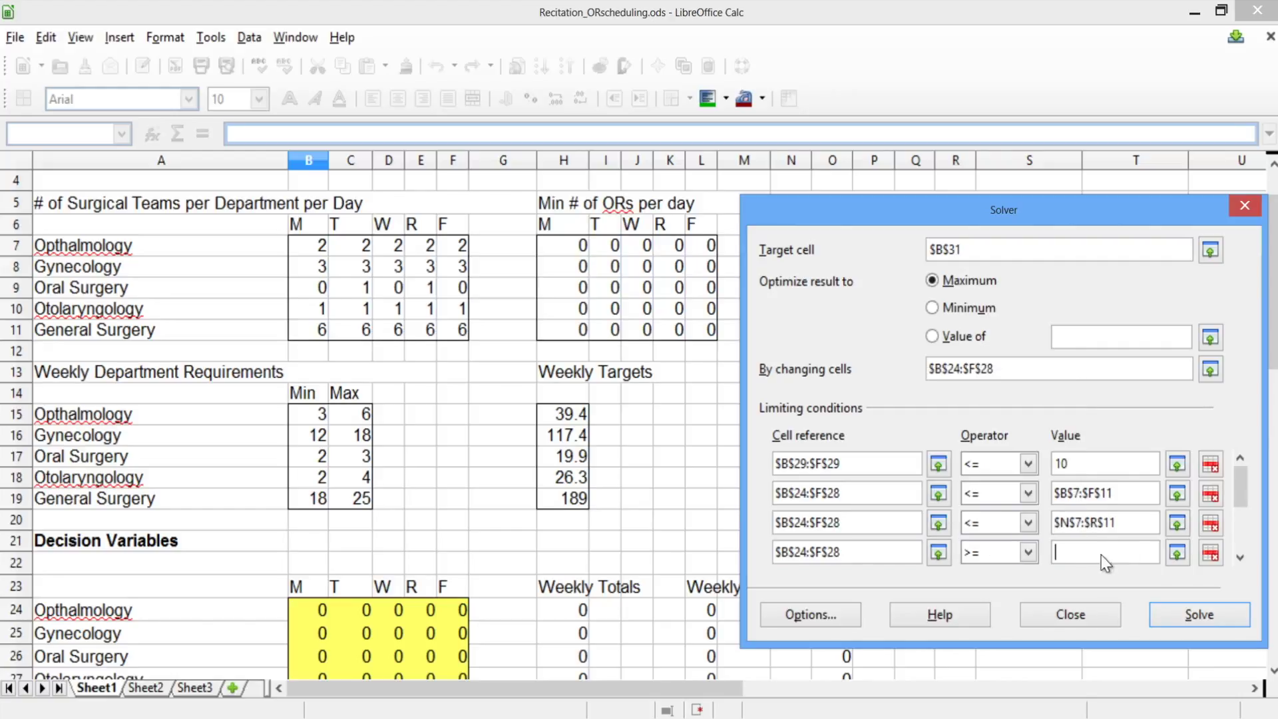
click(584, 268)
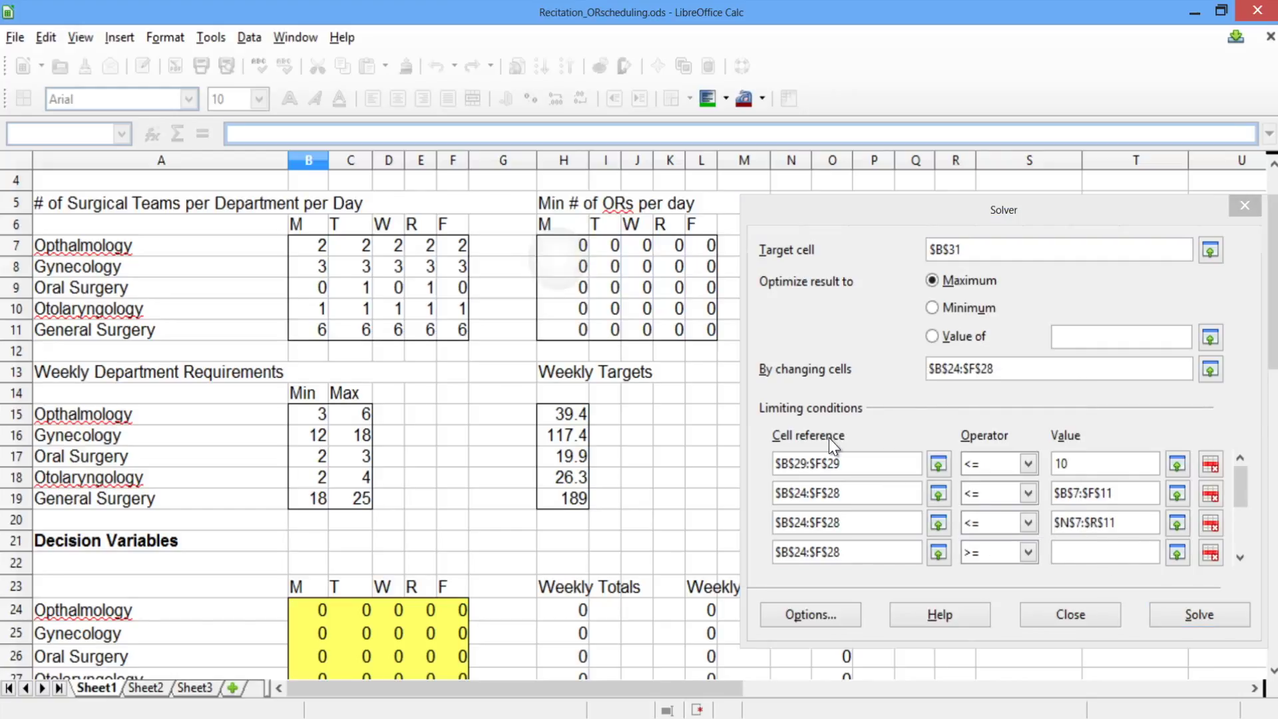
drag(583, 252, 705, 334)
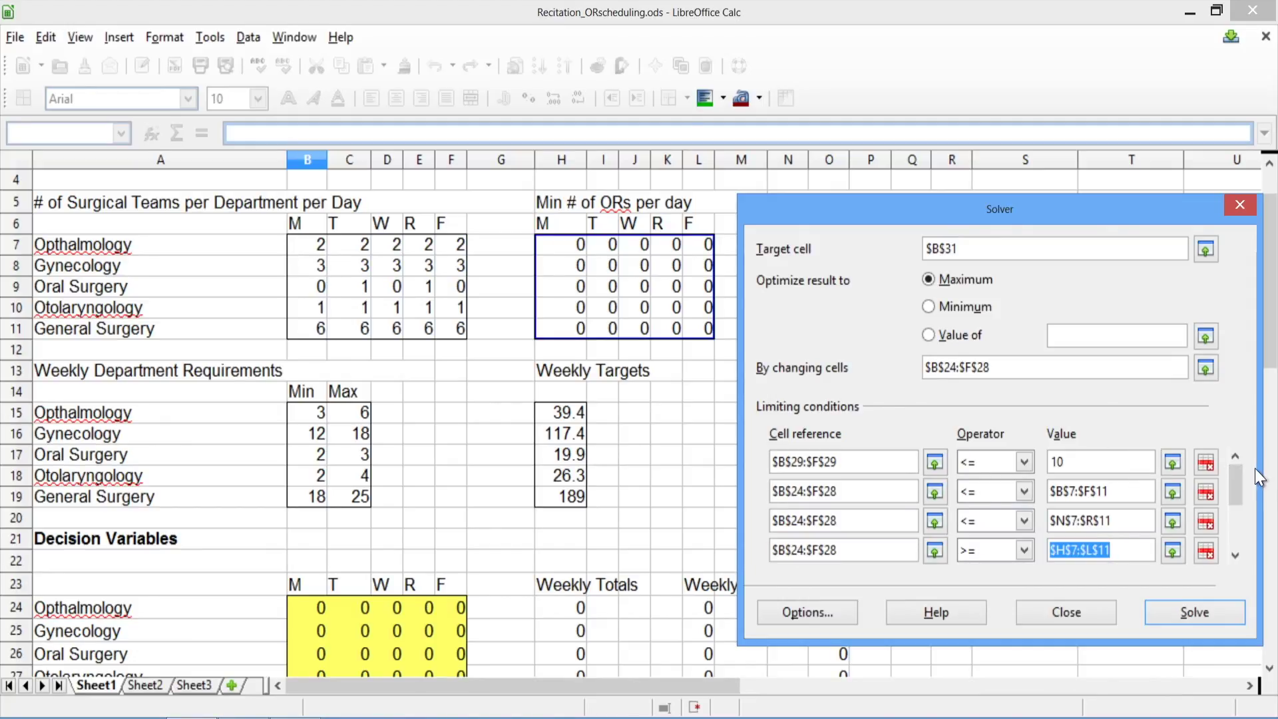
Step: Add a fifth limiting condition that the weekly totals in H24:H28 are <= the maximum weekly department requirements in C15:C19
click(1235, 555)
click(1235, 556)
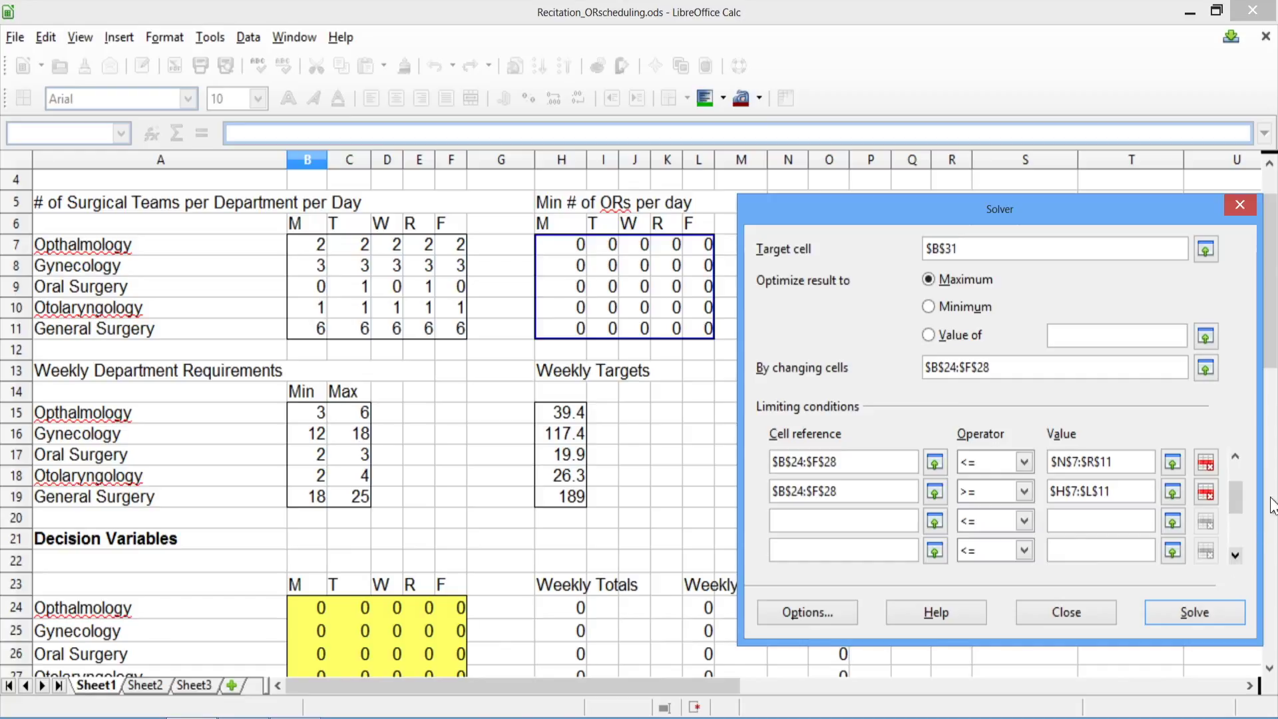
click(1268, 345)
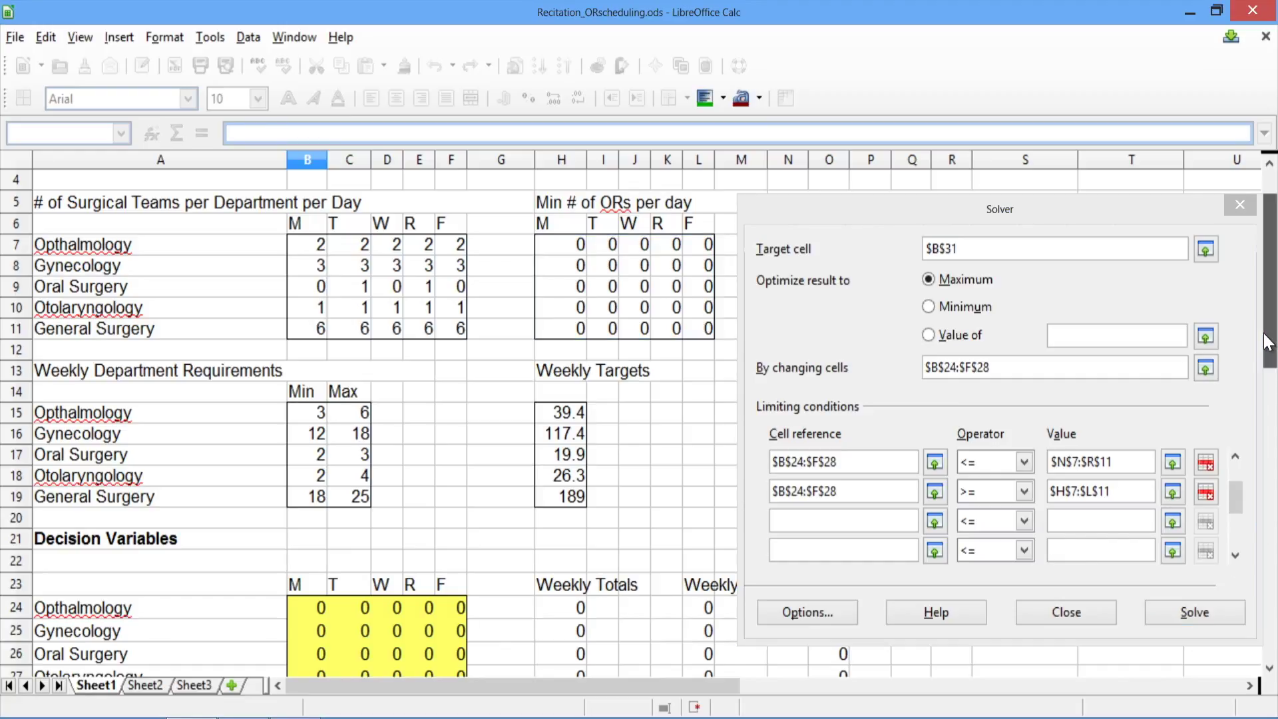
drag(1268, 343, 1272, 386)
click(869, 523)
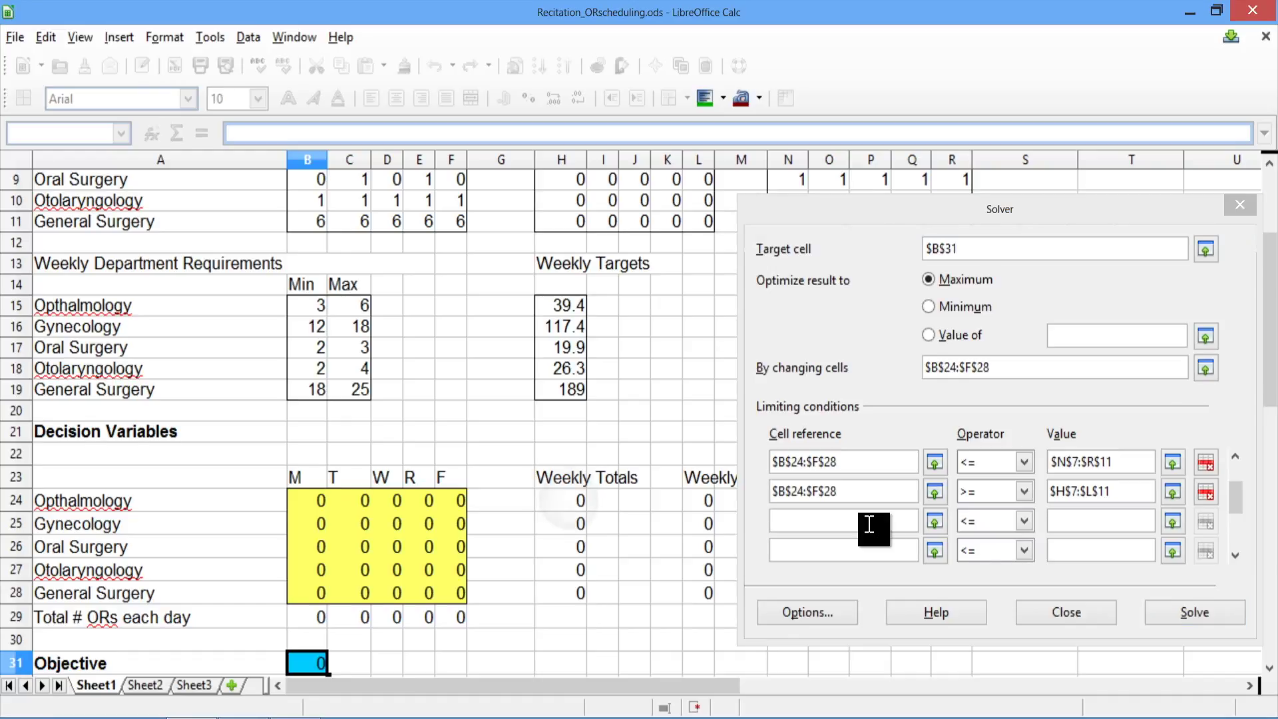
drag(565, 500, 579, 570)
drag(574, 596, 574, 598)
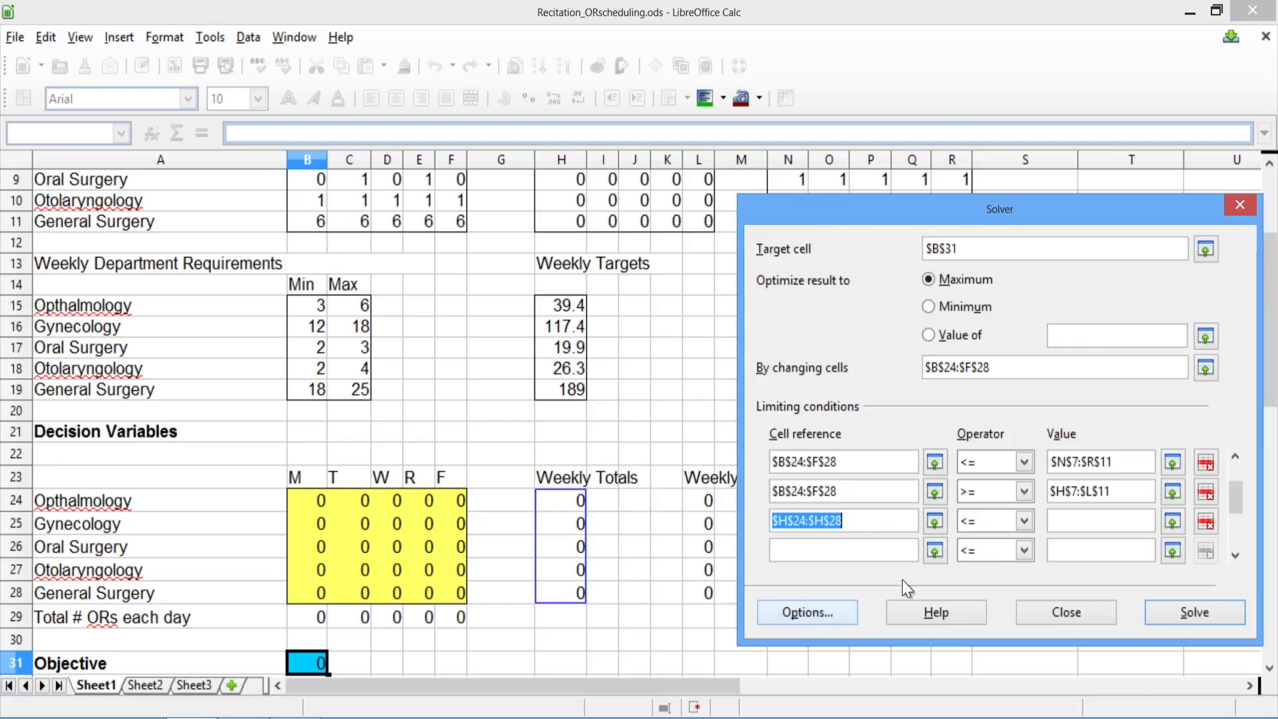
click(1080, 520)
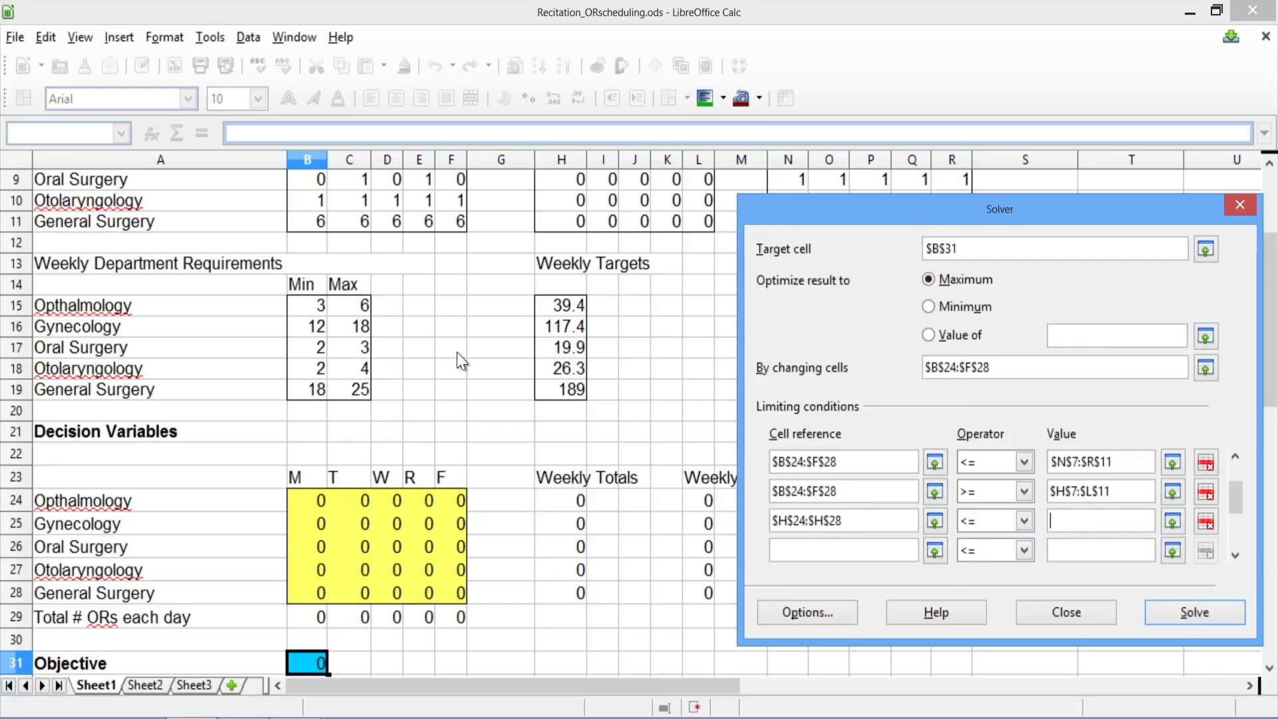
click(417, 329)
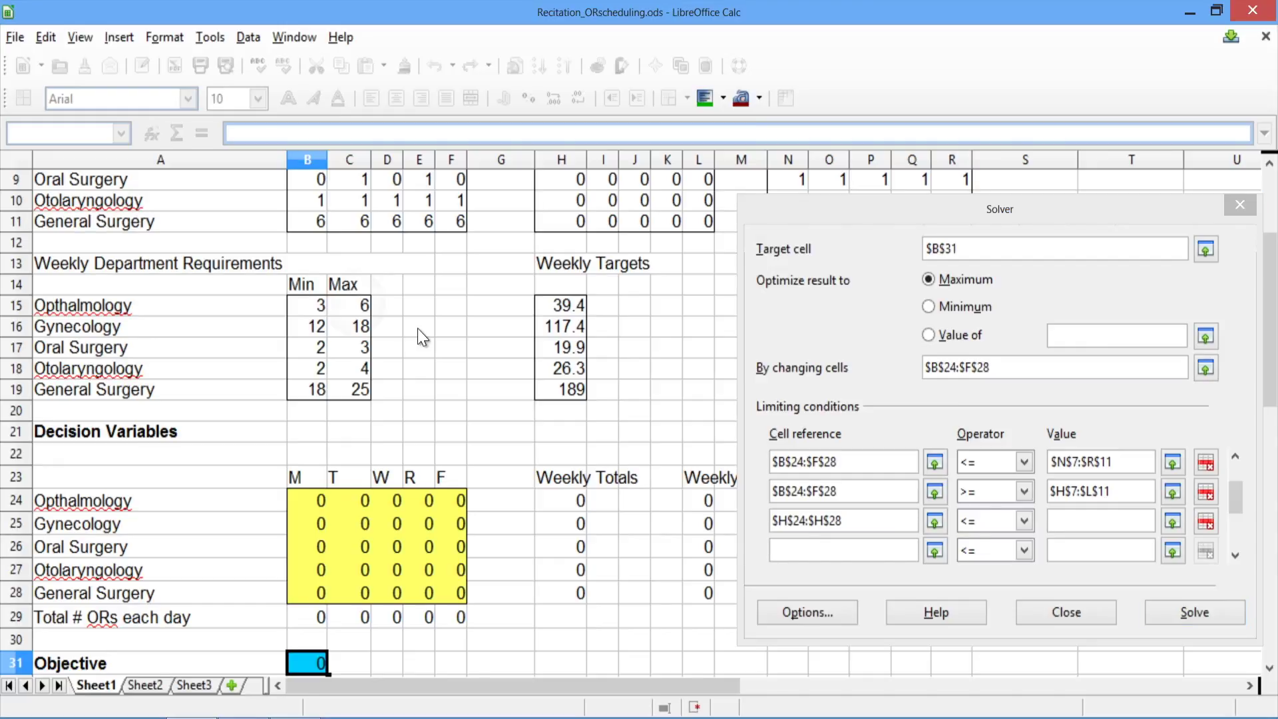
click(357, 320)
drag(355, 324, 363, 400)
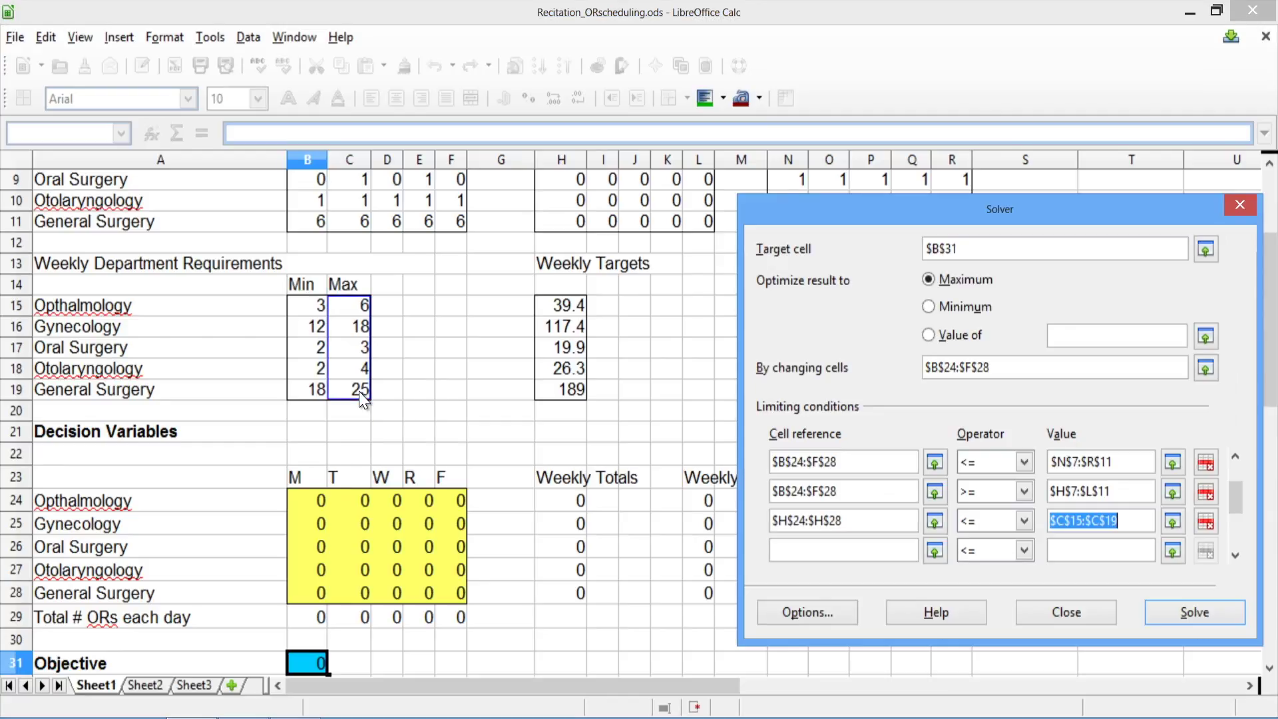
Step: Add a sixth limiting condition that the weekly totals in H24:H28 are >= the minimum weekly department requirements in B15:B19
click(819, 552)
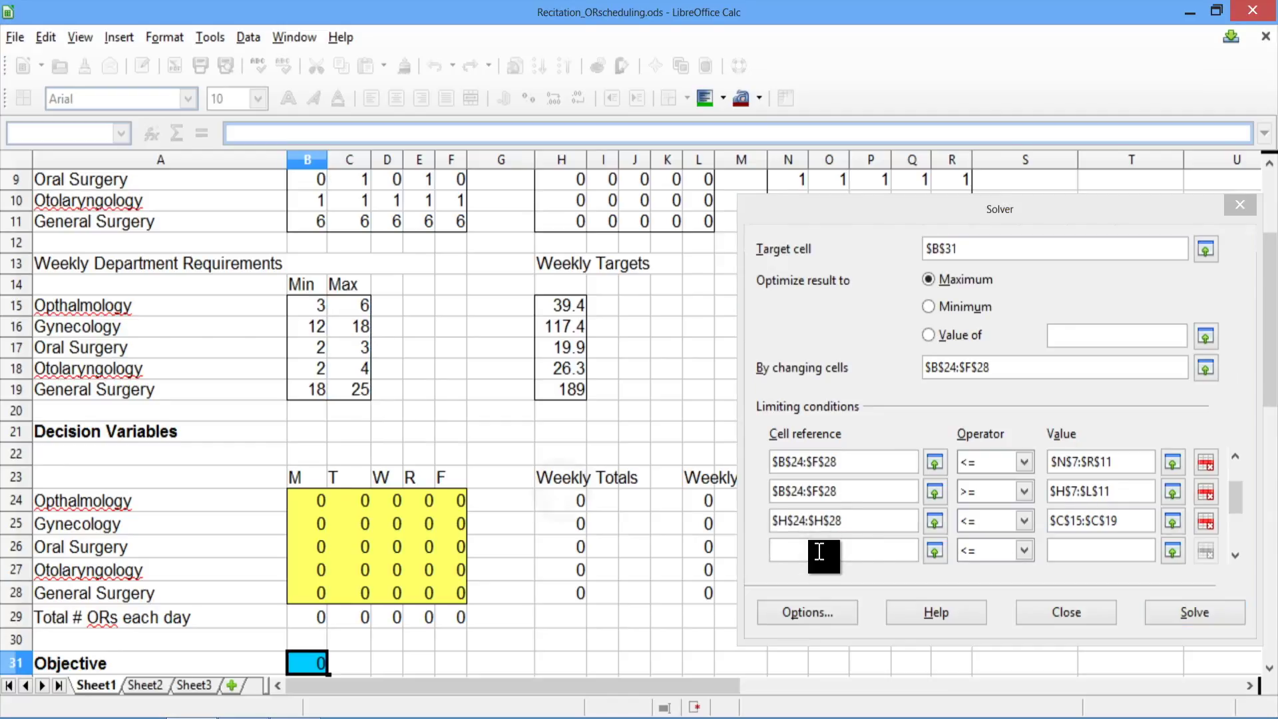
drag(563, 501, 573, 593)
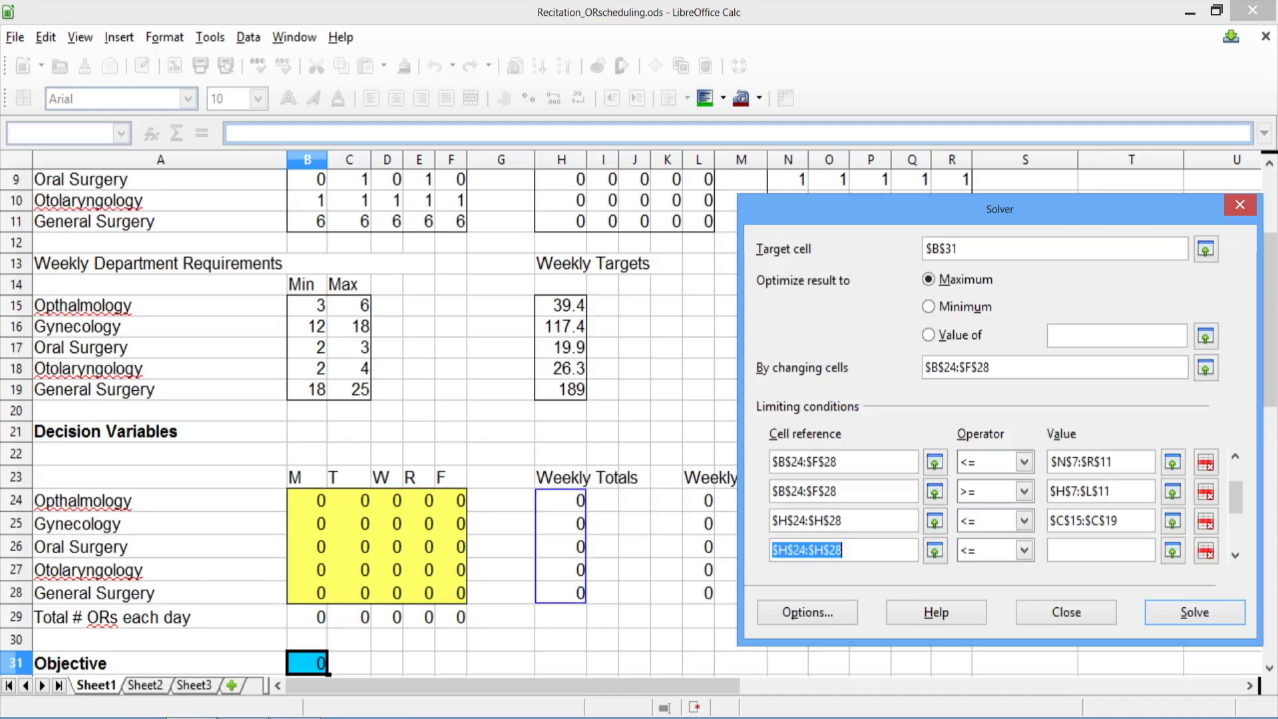
click(1023, 550)
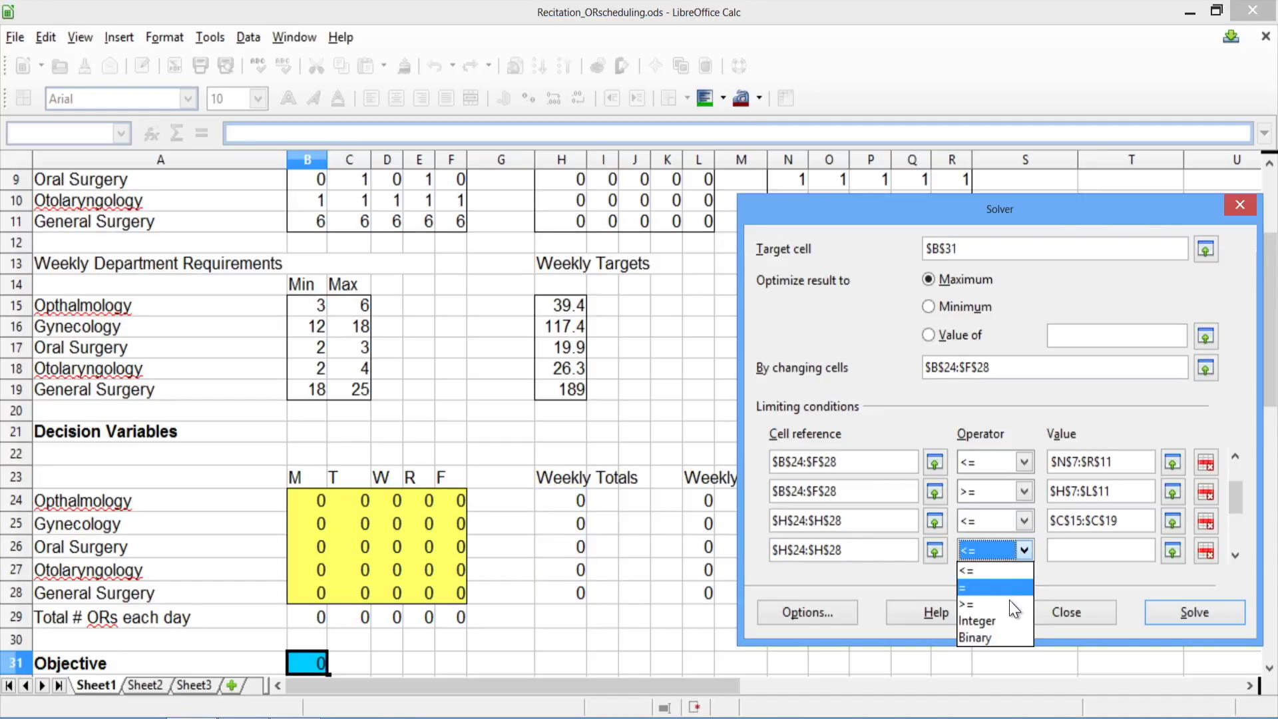
click(1009, 604)
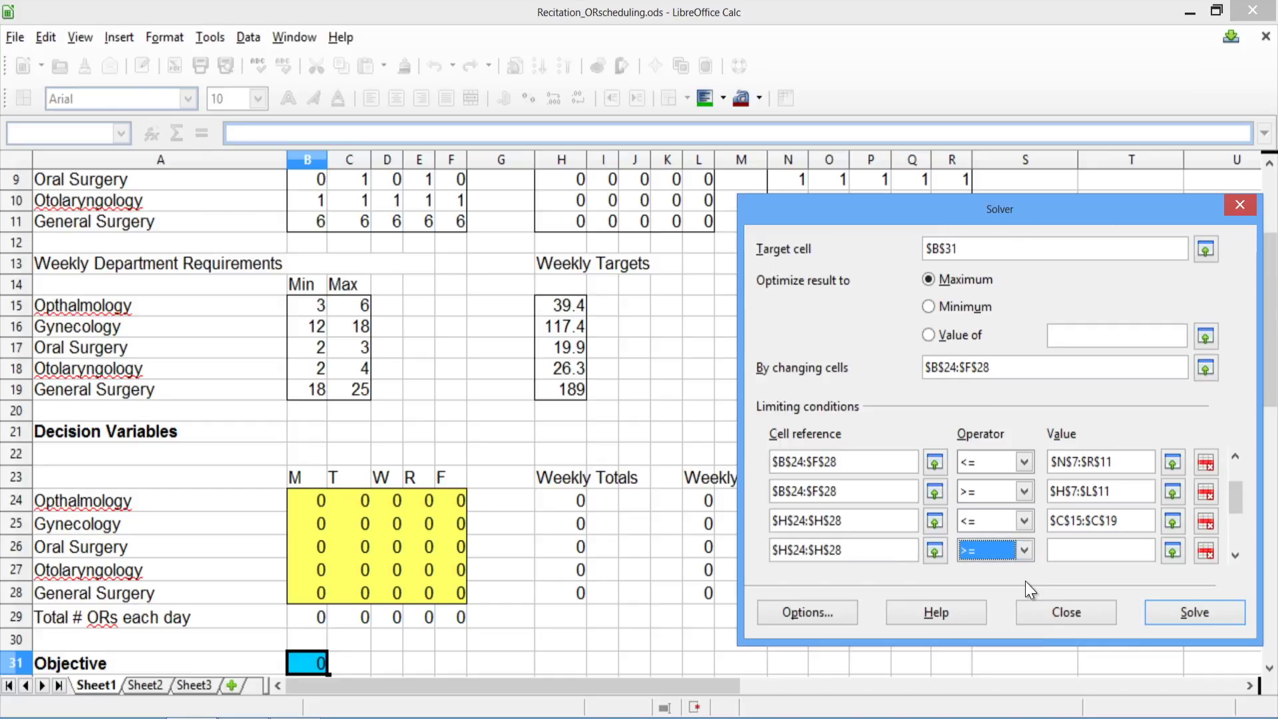
click(1065, 550)
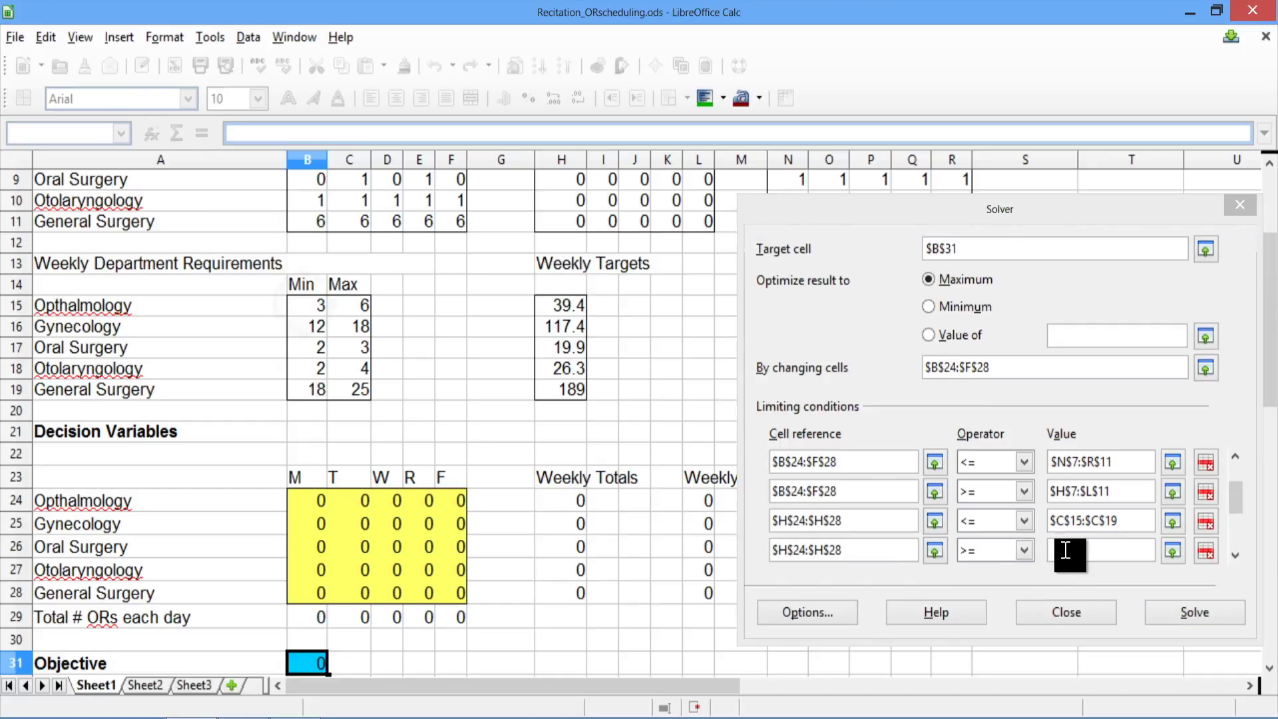
drag(313, 306, 314, 391)
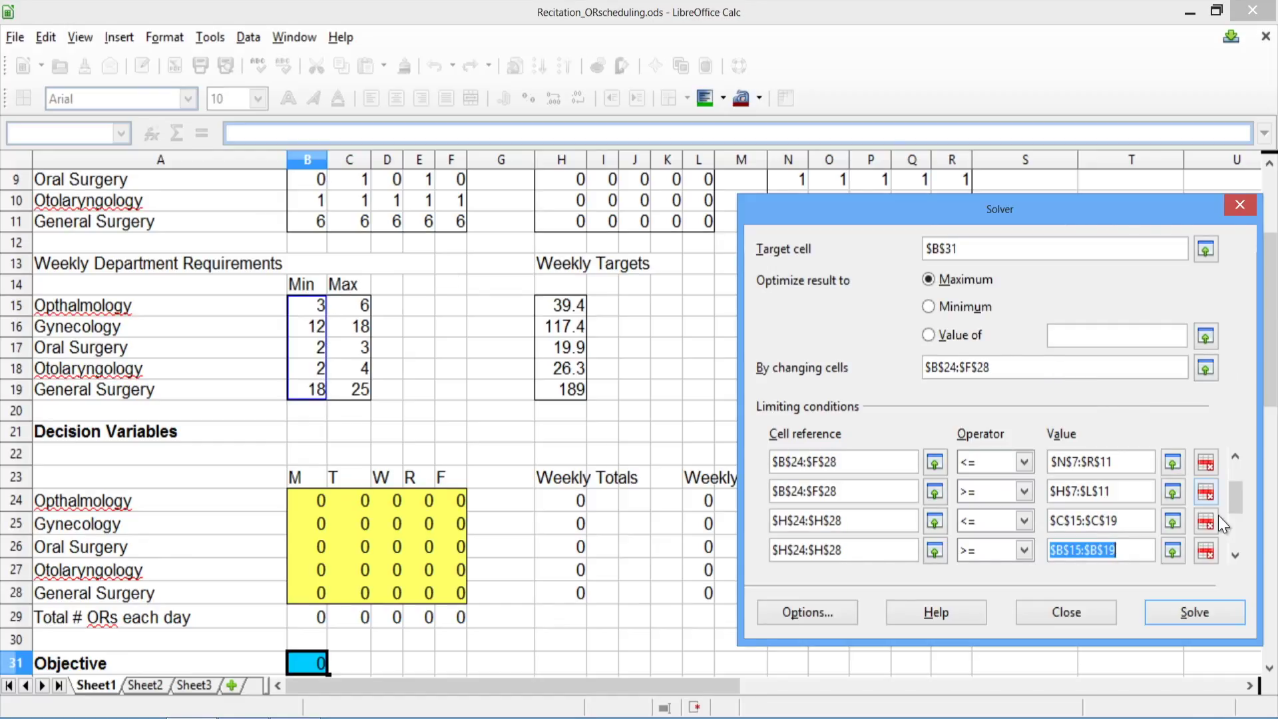
Step: Add a seventh limiting condition that the weekly hours in L24:L28 are <= the weekly targets in H15:H19, and solve the model
click(1235, 555)
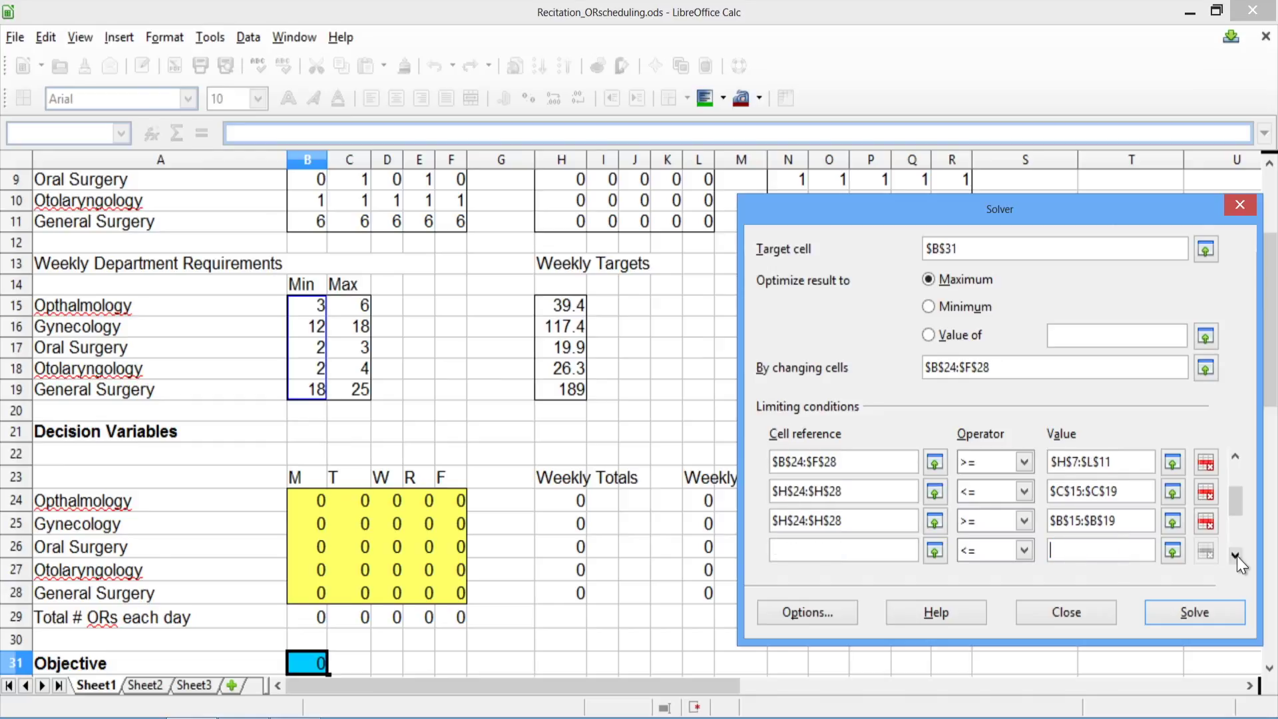
click(1236, 555)
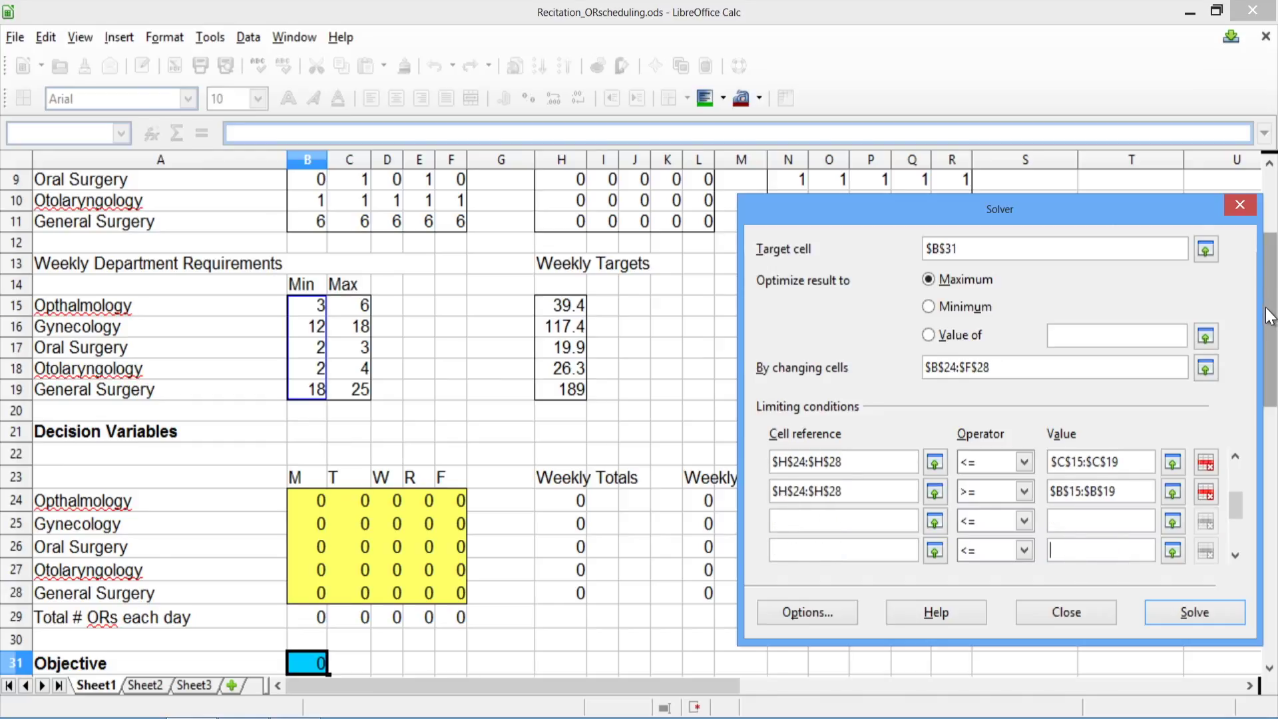
drag(1270, 318, 1272, 421)
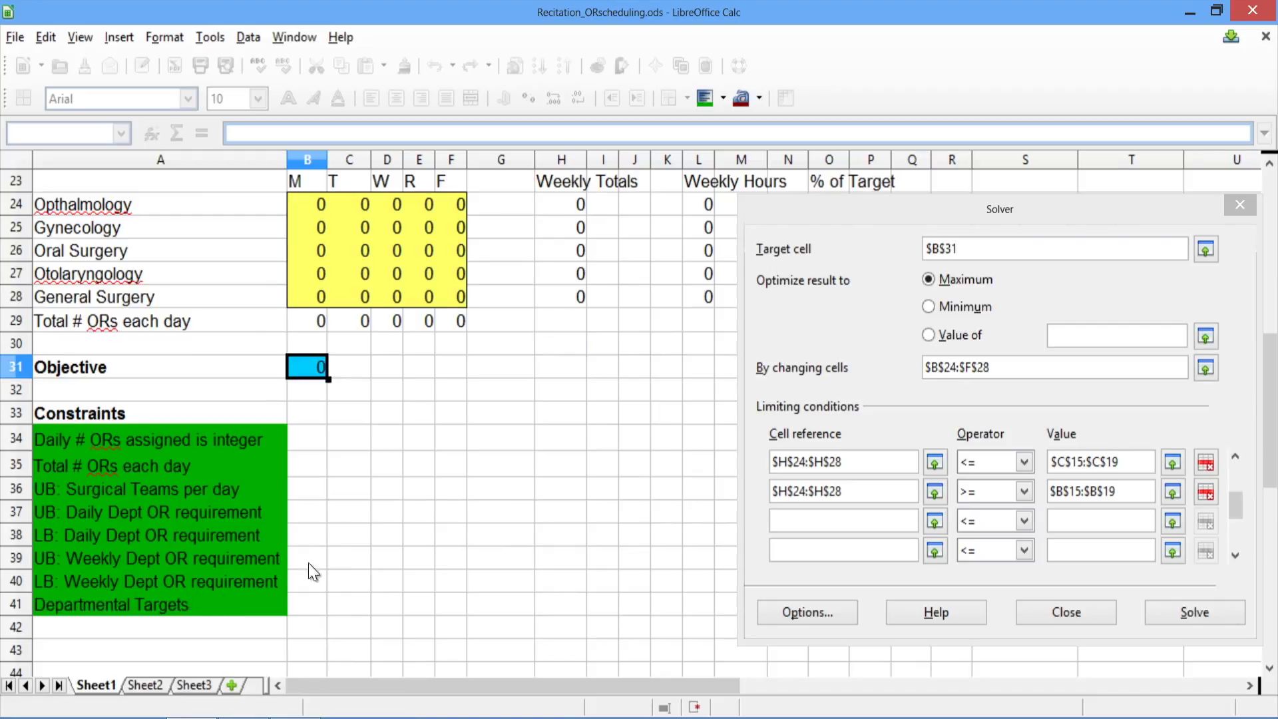
click(828, 524)
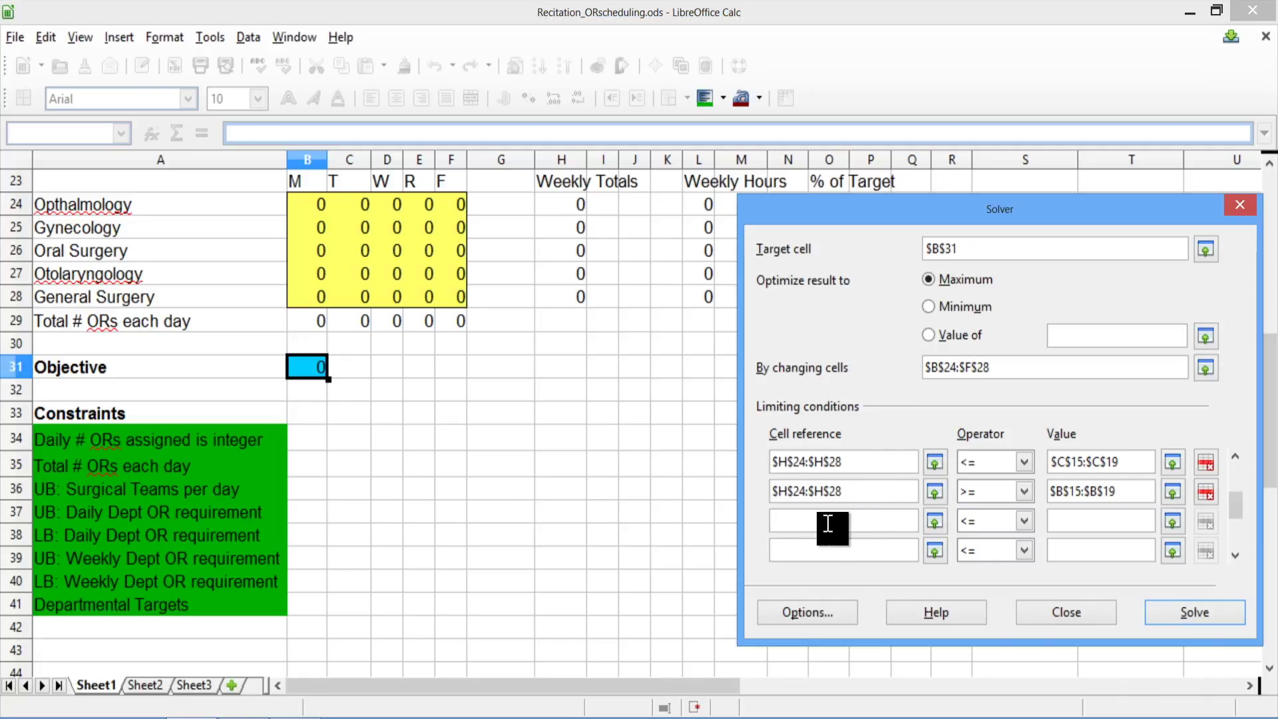
drag(699, 204, 713, 301)
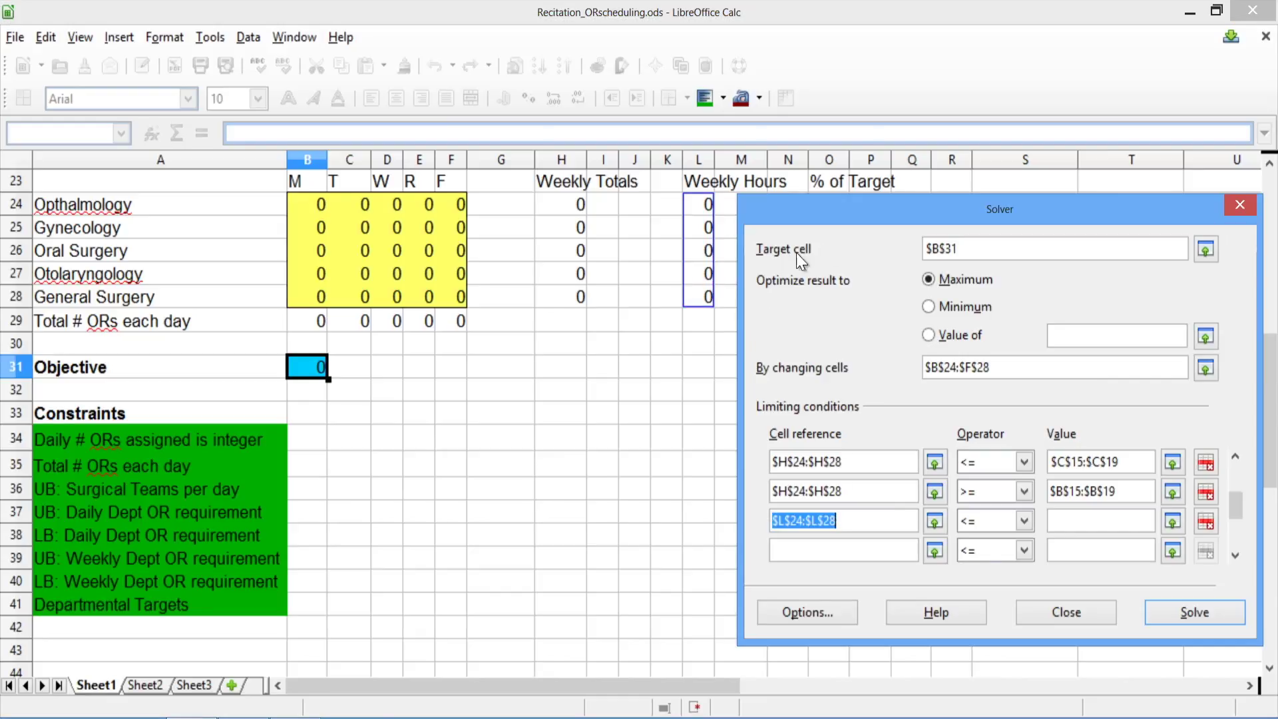
click(1123, 519)
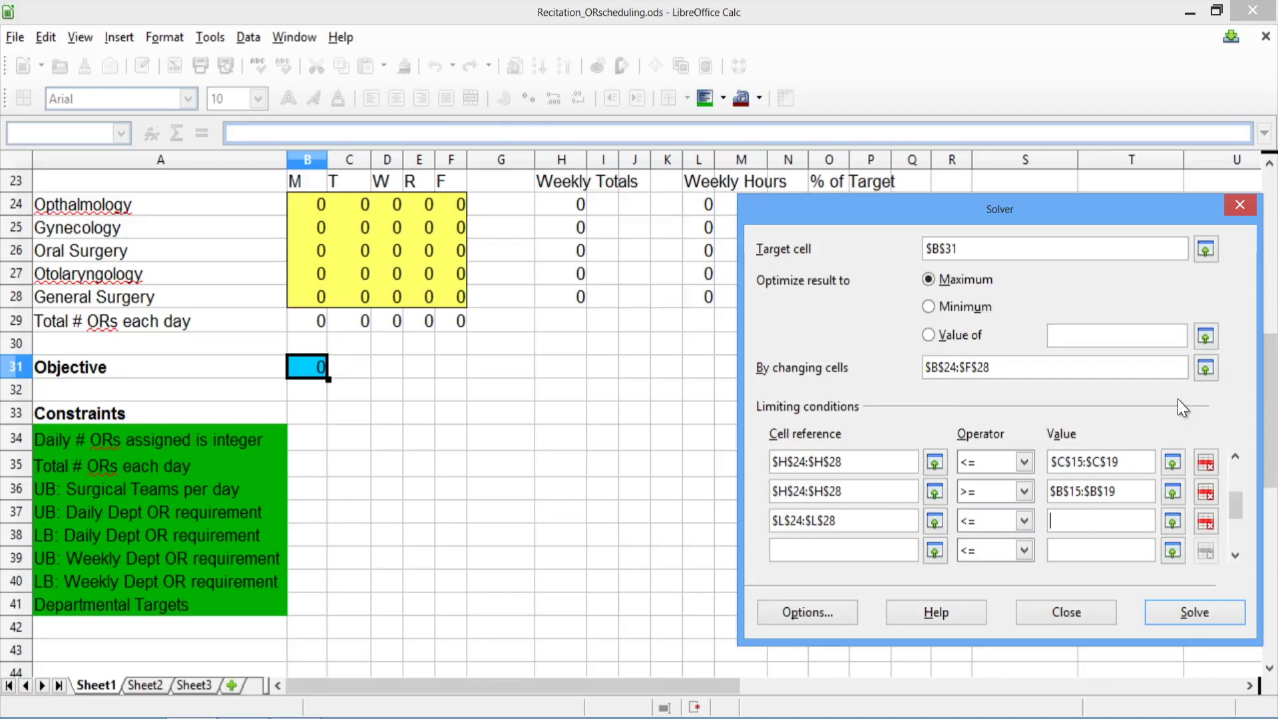
drag(1275, 362, 1275, 267)
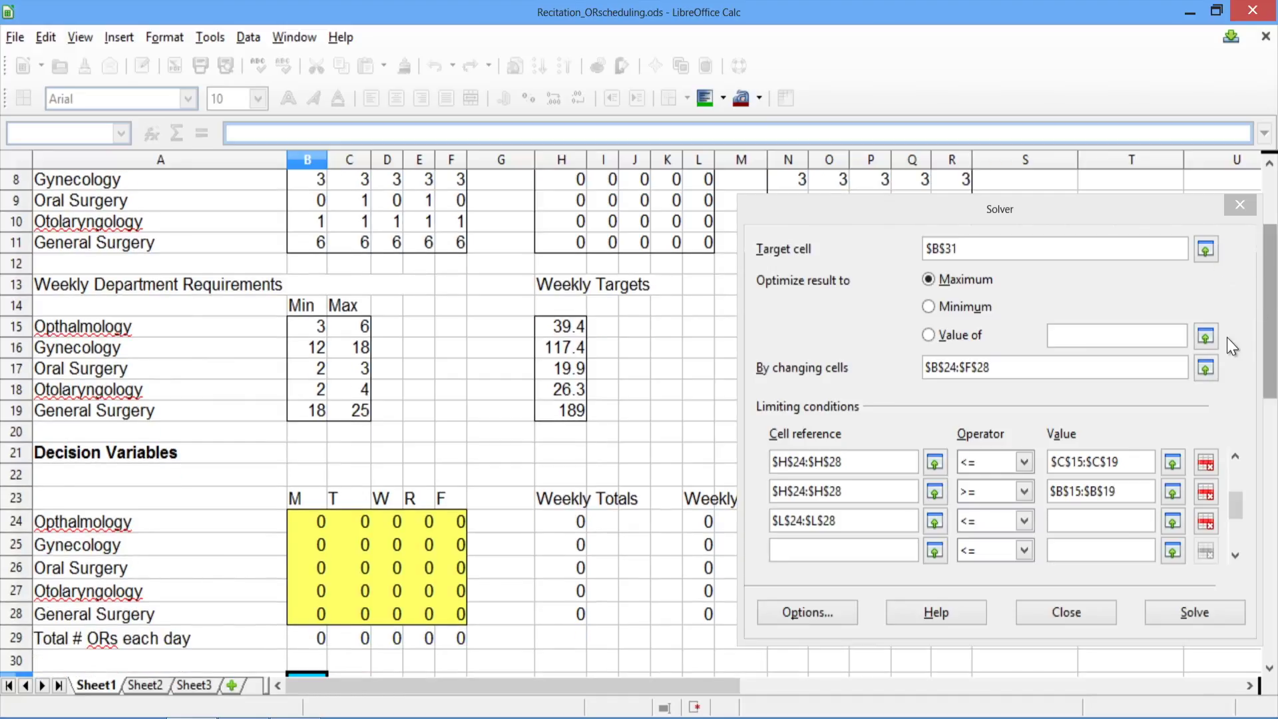
click(1092, 521)
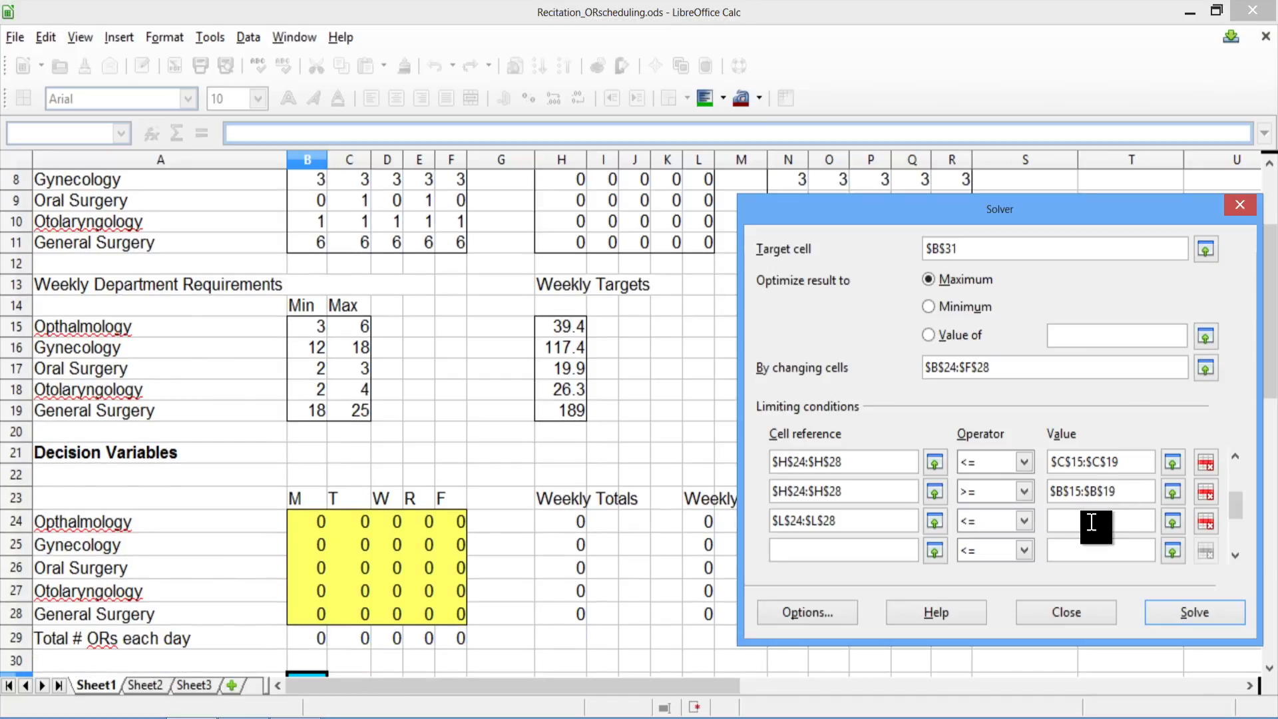
drag(563, 326, 567, 411)
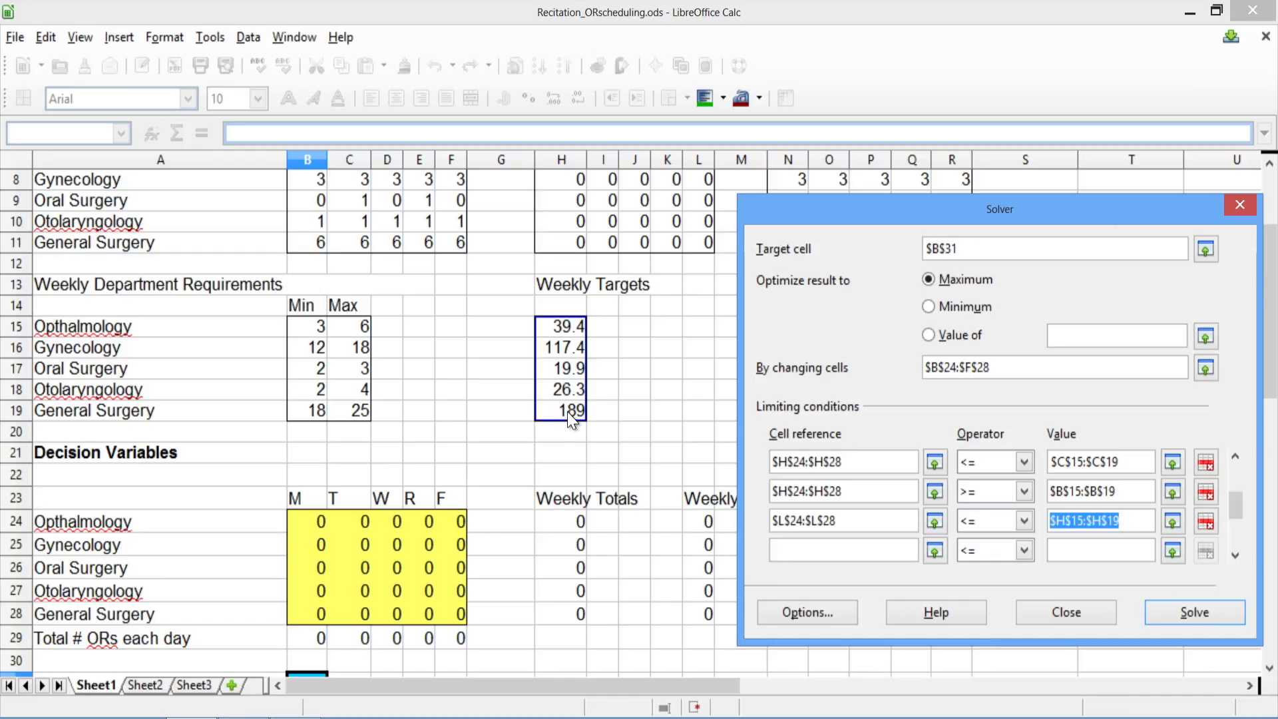
click(1225, 617)
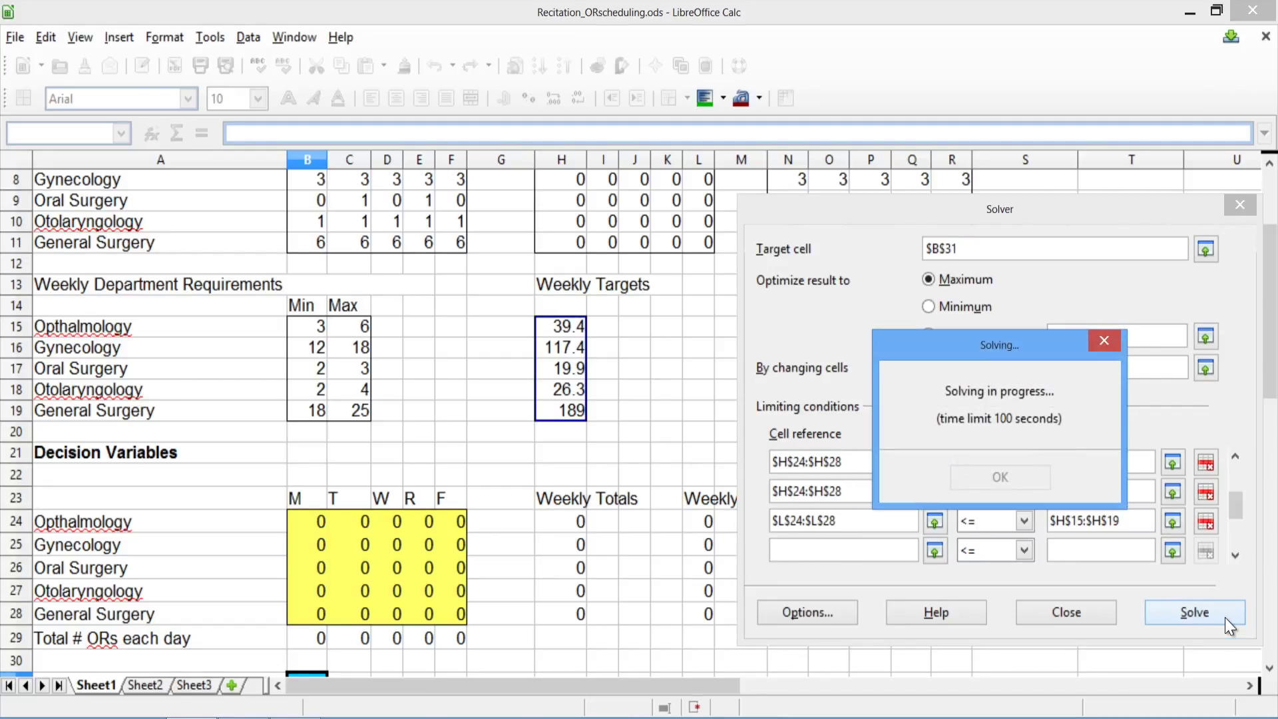